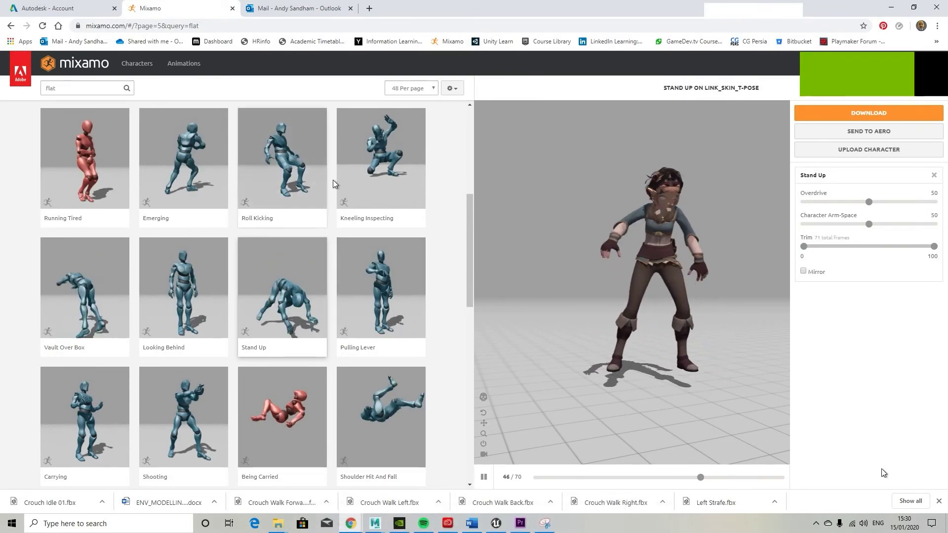
Download Mixamo's Stand Up animation as an FBX without skin at 30 fps
left_click(286, 279)
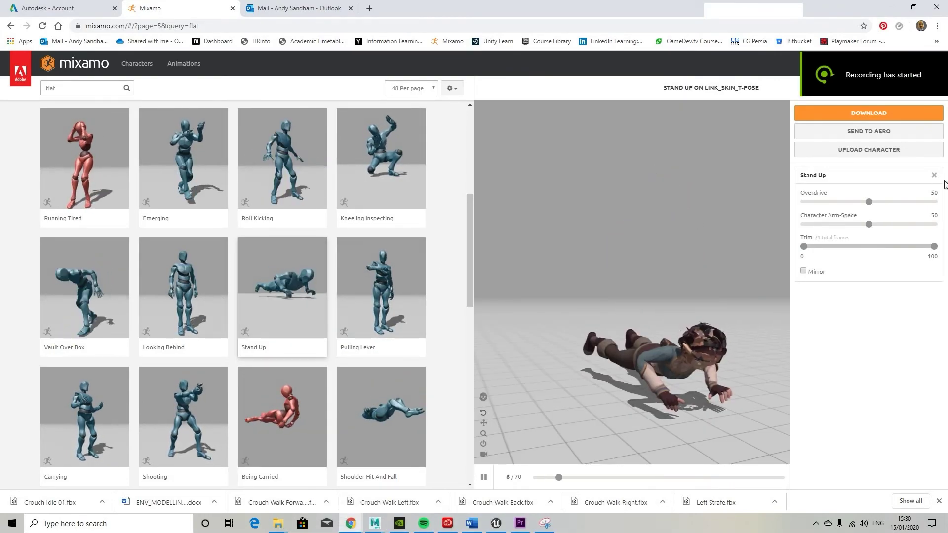
left_click(887, 117)
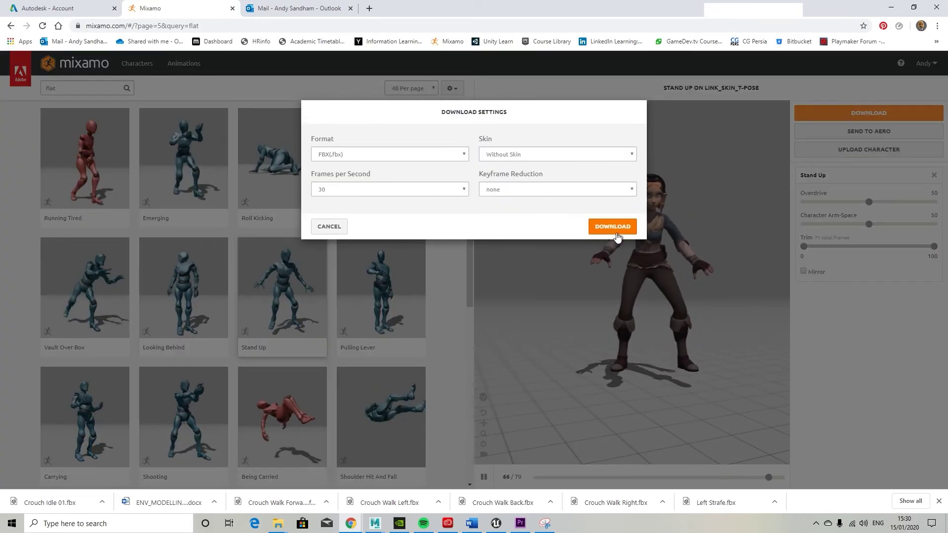
left_click(615, 228)
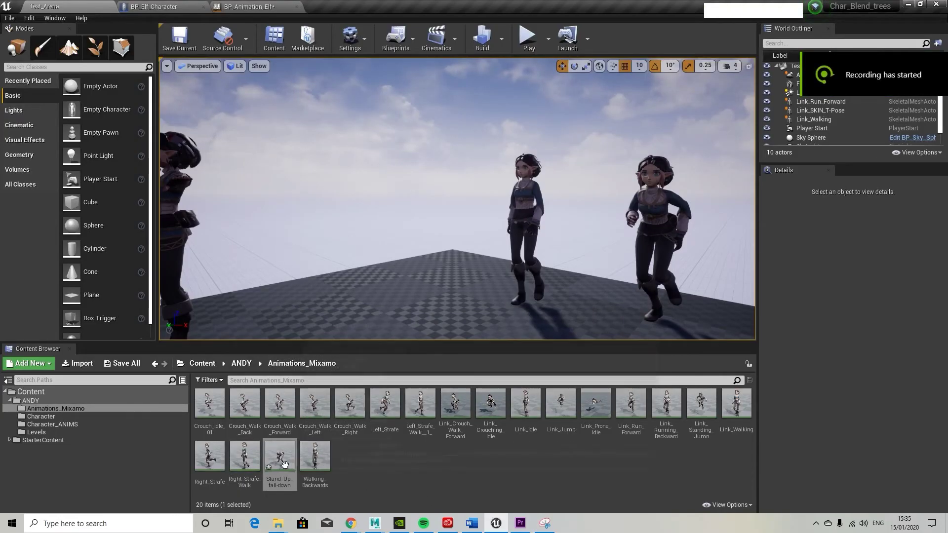
Set Stand_Up_fall-down's Rate Scale to -1.0, save it, and go back to BP_Animation_Elf
double_click(282, 463)
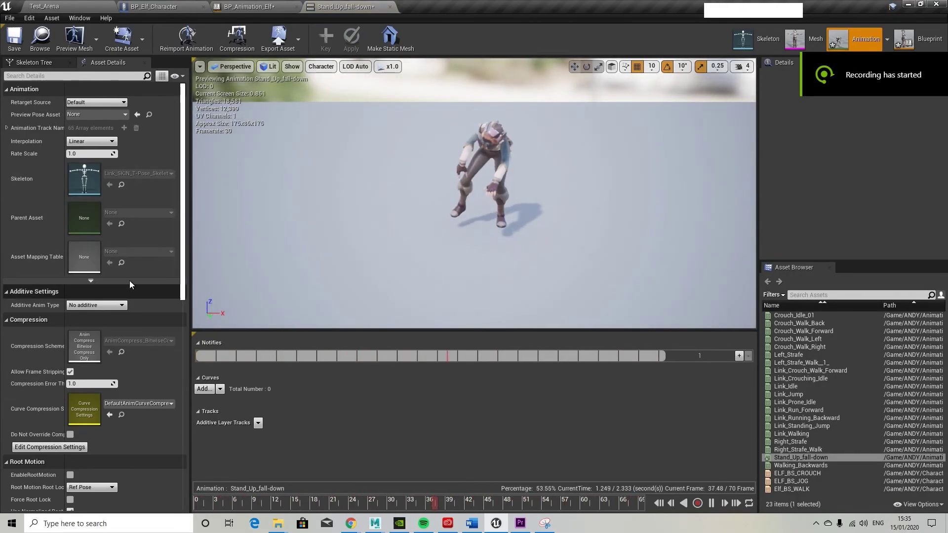
left_click(80, 155)
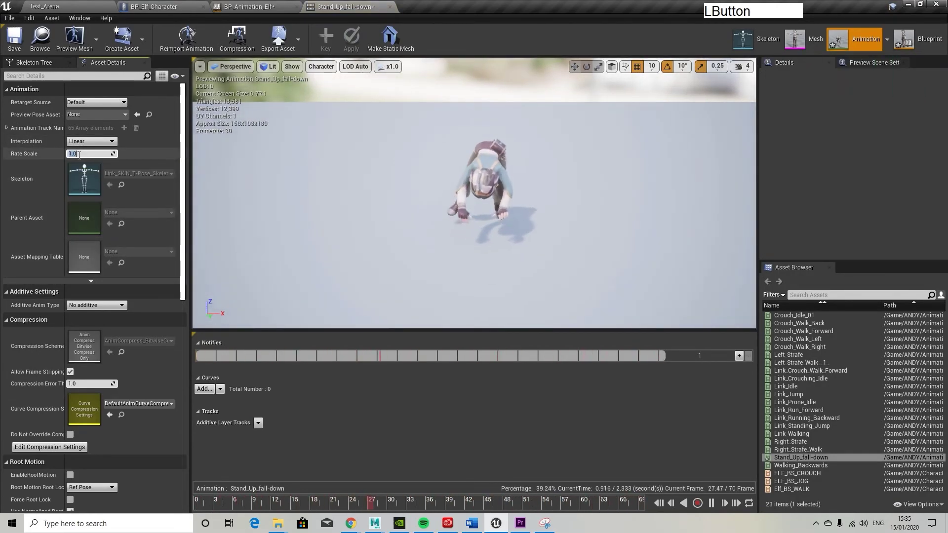
key("BackSpace")
type("0.1")
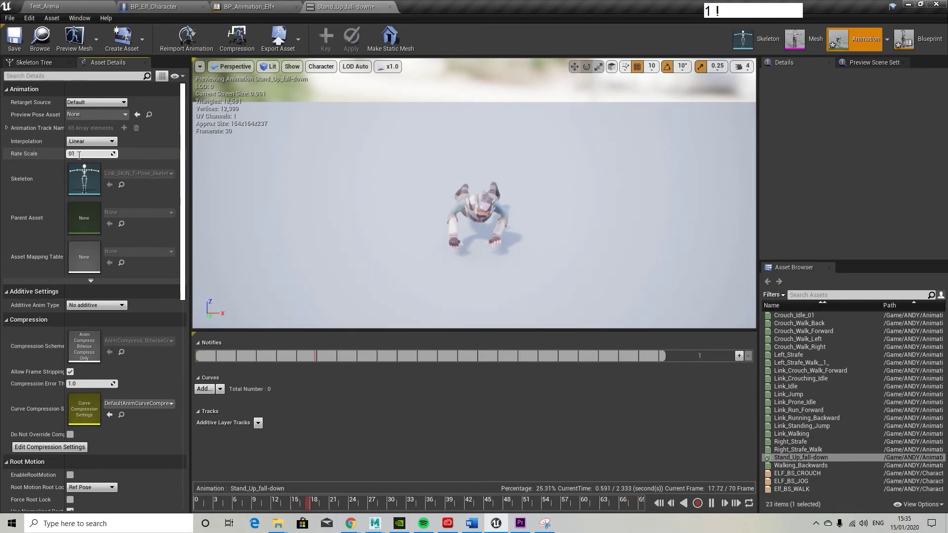
key("BackSpace")
type("-1")
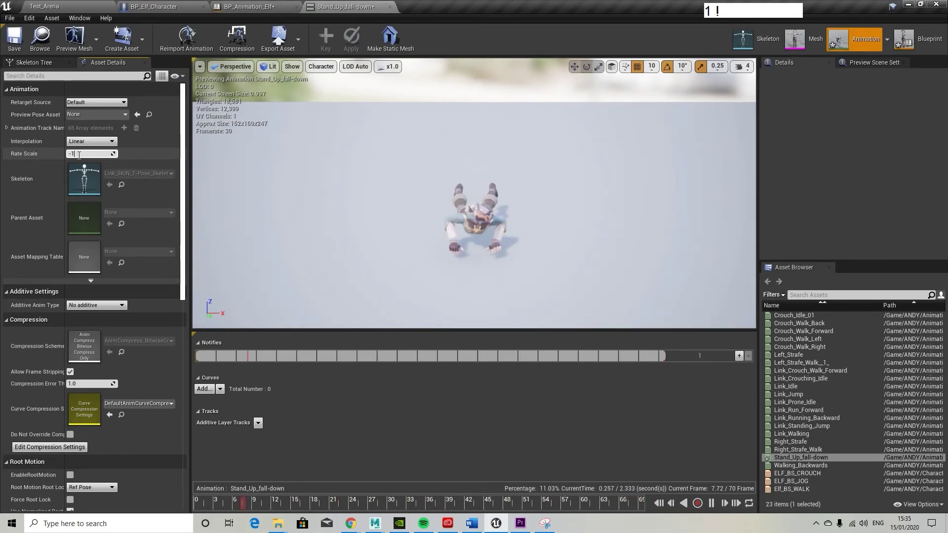
key("Return")
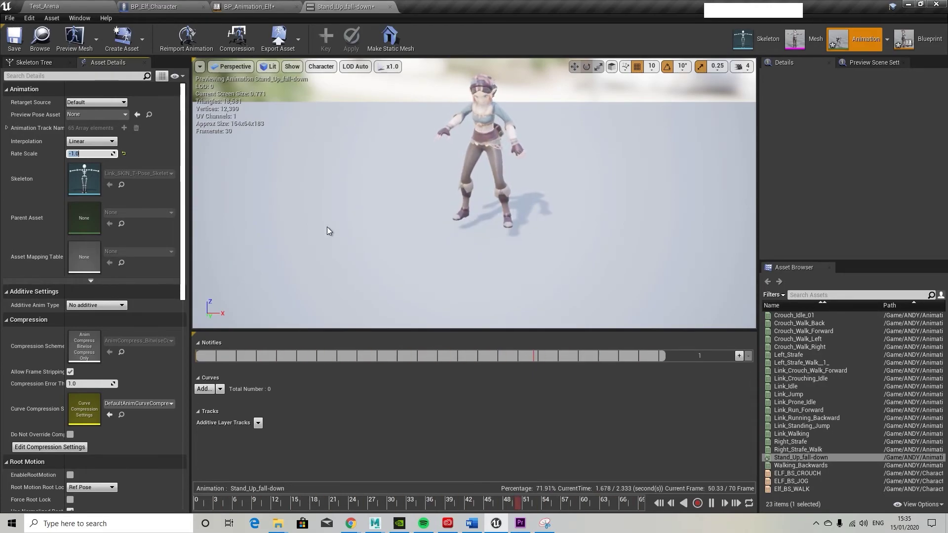
left_click(15, 38)
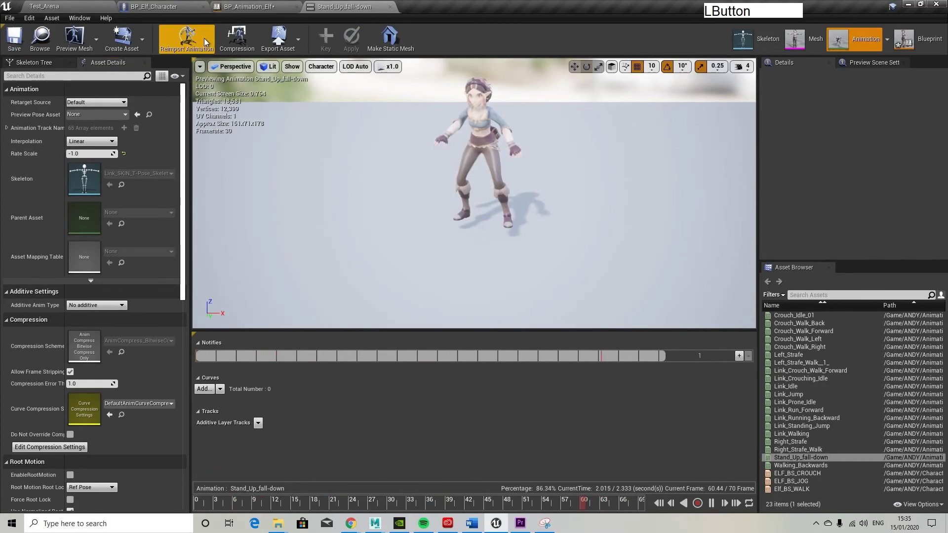
left_click(247, 7)
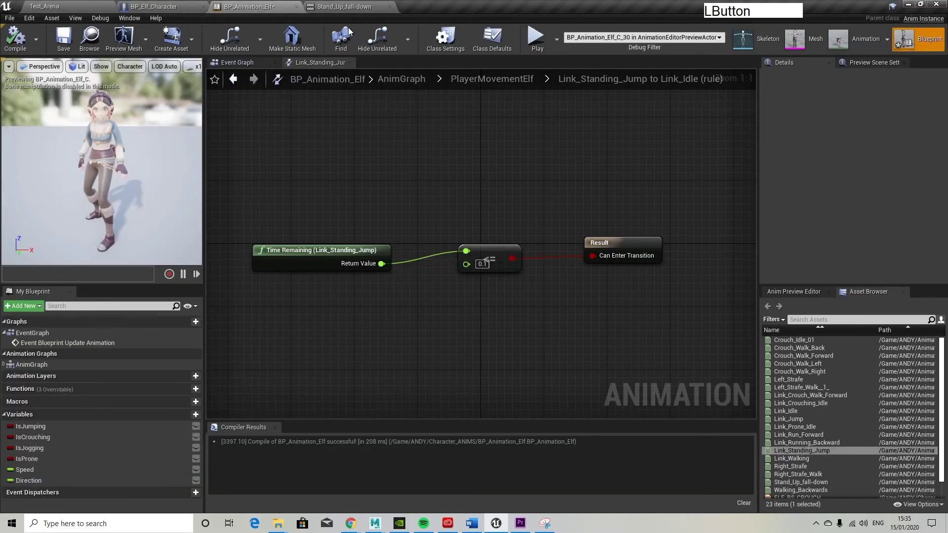
Close the Stand_Up_fall-down editor and navigate up to the PlayerMovementElf state machine
left_click(390, 7)
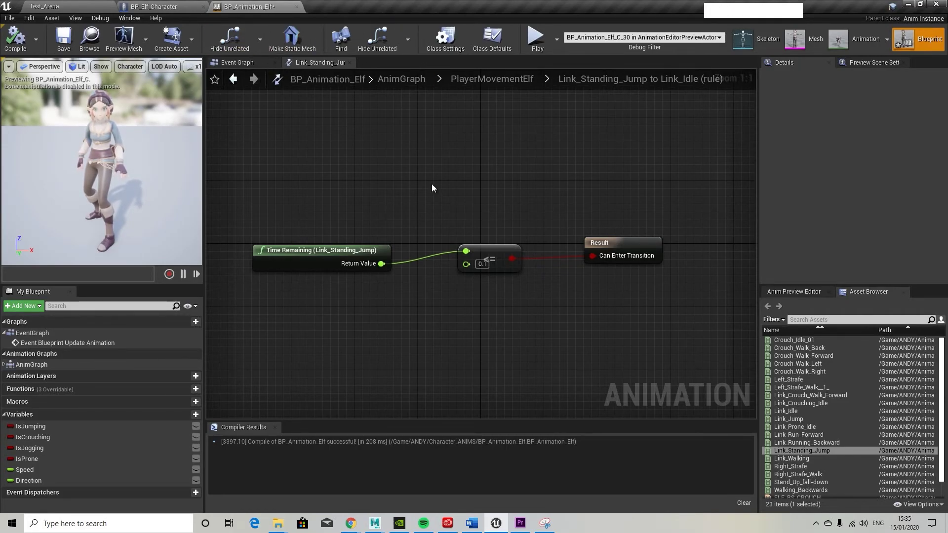
right_click_drag(468, 169, 469, 145)
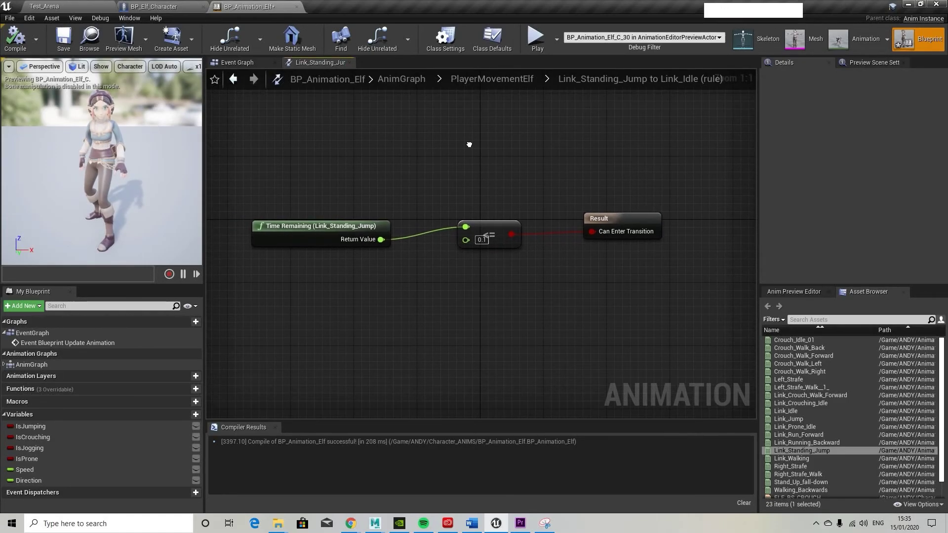
left_click(257, 63)
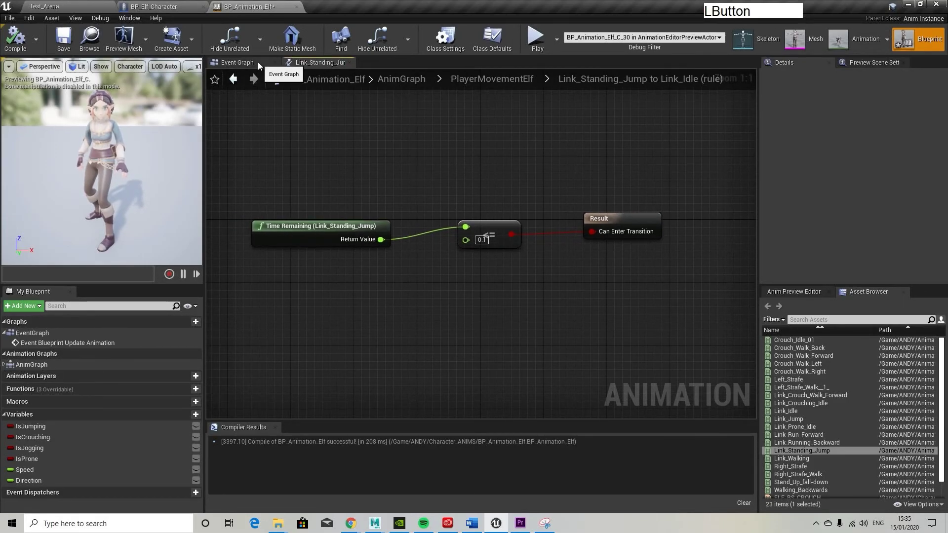
left_click(329, 62)
mouse_move(377, 143)
right_mouse_down()
mouse_move(356, 148)
mouse_move(366, 148)
right_mouse_up()
left_click(491, 78)
right_click_drag(472, 315, 508, 196)
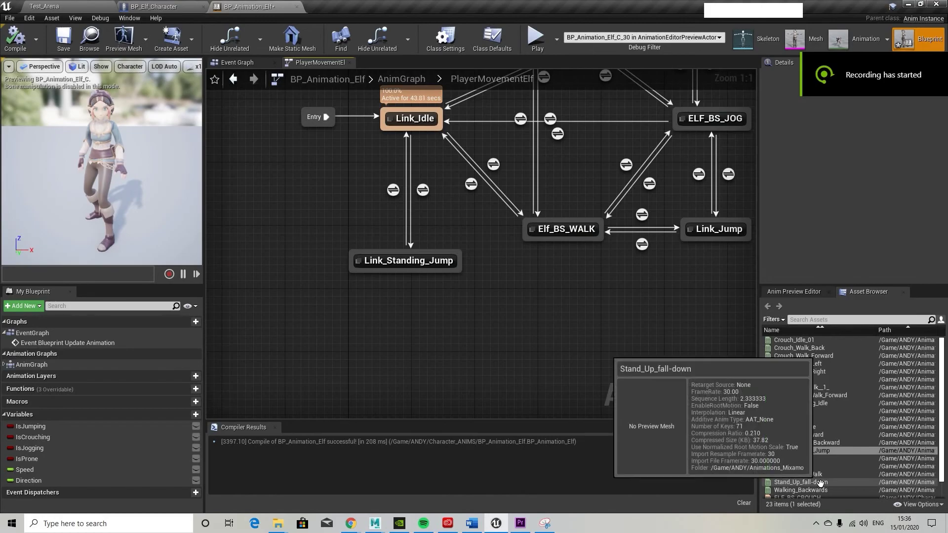
Add a Stand_Up_fall-down state, link it from Link_Standing_Jump, and open that transition's rule
left_click_drag(801, 482, 448, 360)
left_click(428, 371)
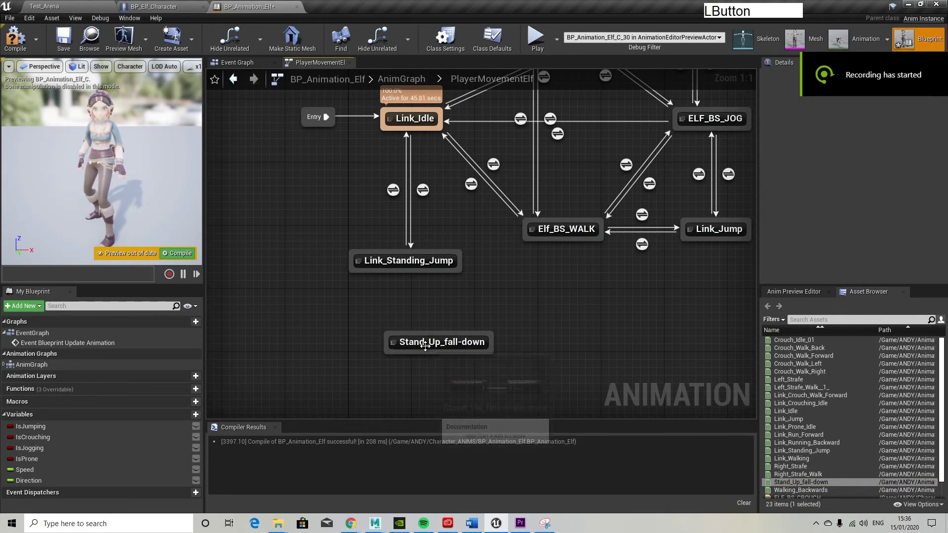
left_click(400, 348)
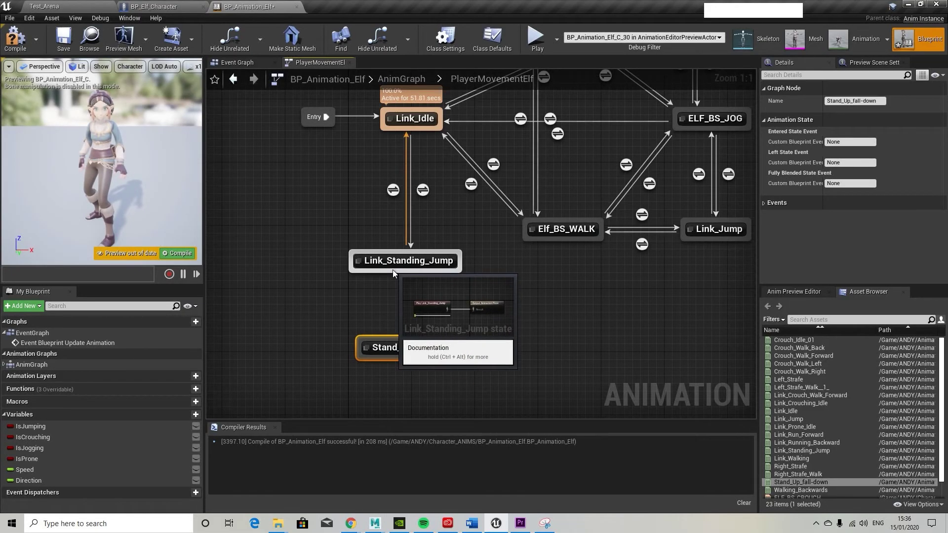
left_click_drag(393, 270, 396, 345)
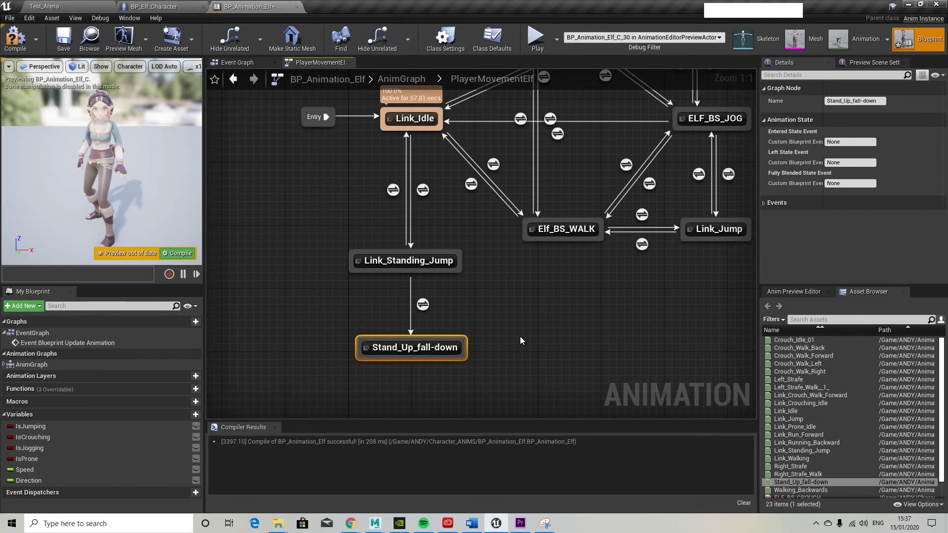
double_click(422, 303)
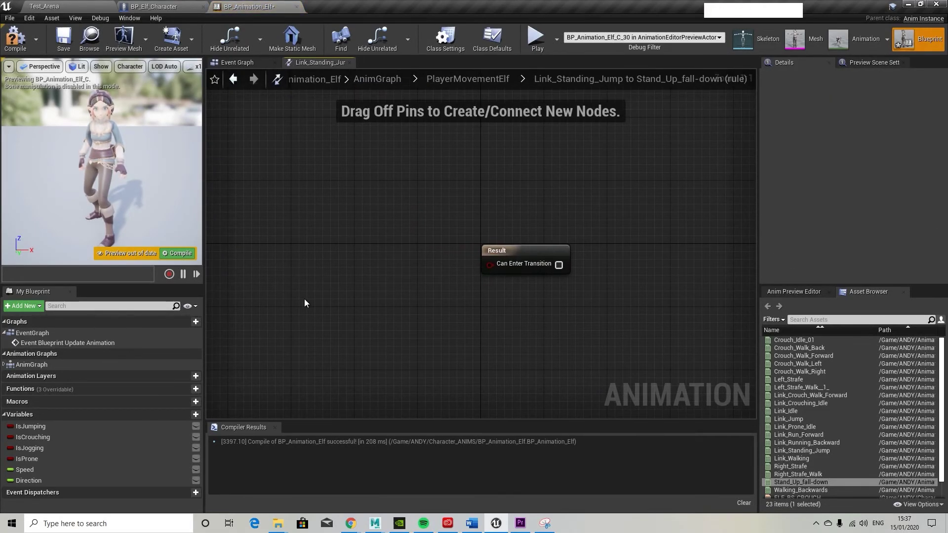
Wire an IsProne getter into Can Enter Transition and compile BP_Animation_Elf
left_click_drag(32, 459, 373, 245)
left_click(390, 258)
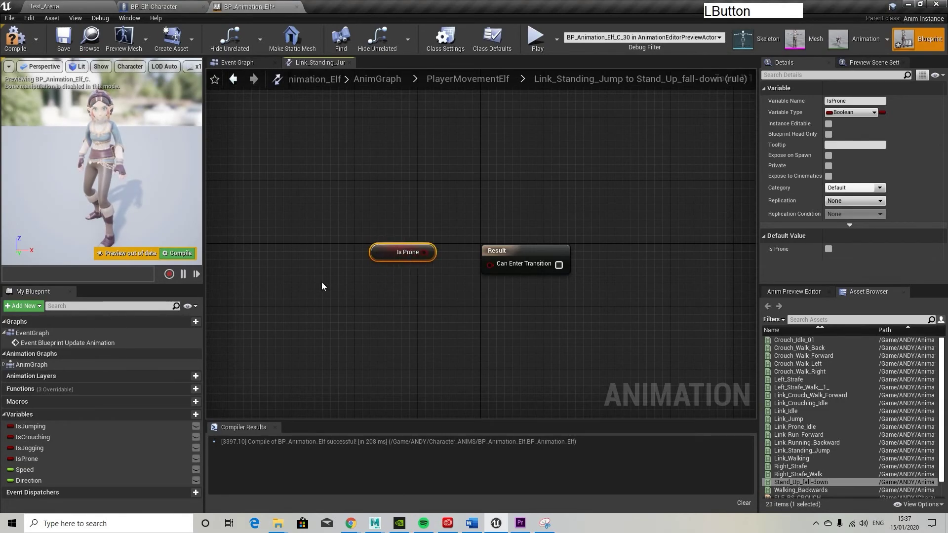
left_click_drag(425, 252, 490, 264)
left_click(14, 37)
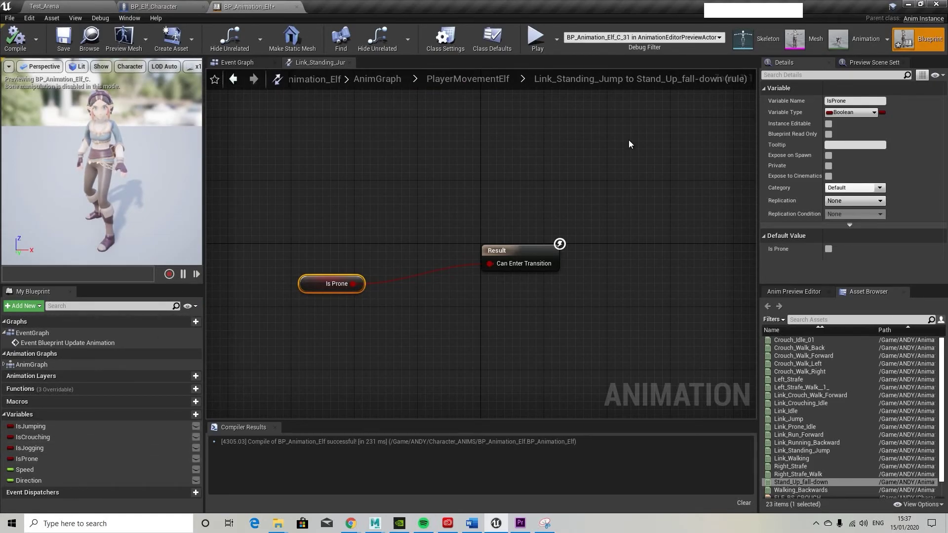
Add a Link_Prone_Idle state and place it under Stand_Up_fall-down
left_click(481, 80)
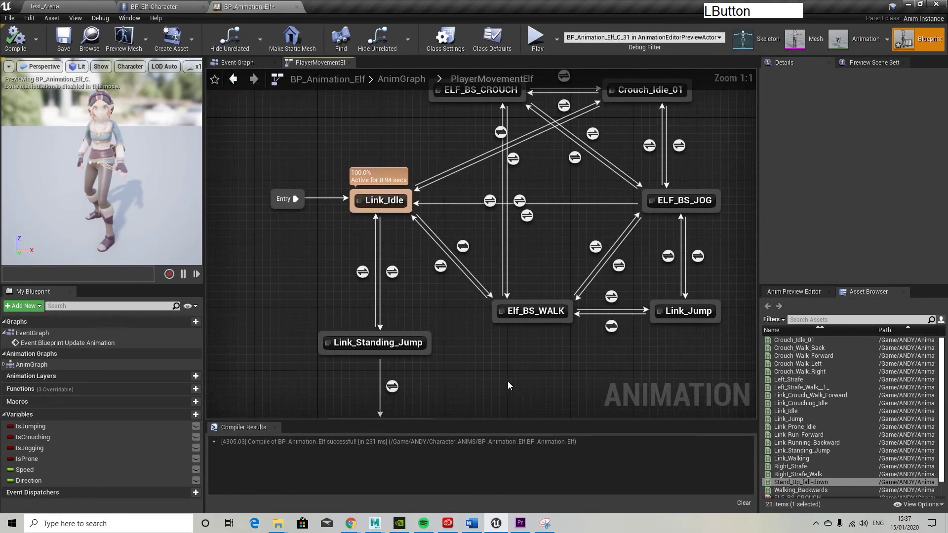
right_click_drag(505, 377, 528, 204)
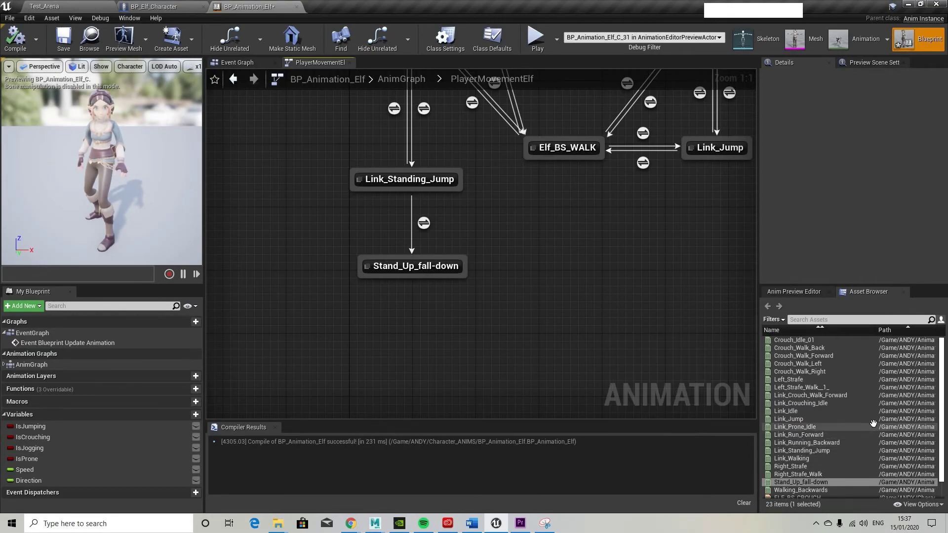
scroll(834, 455, "down", 2)
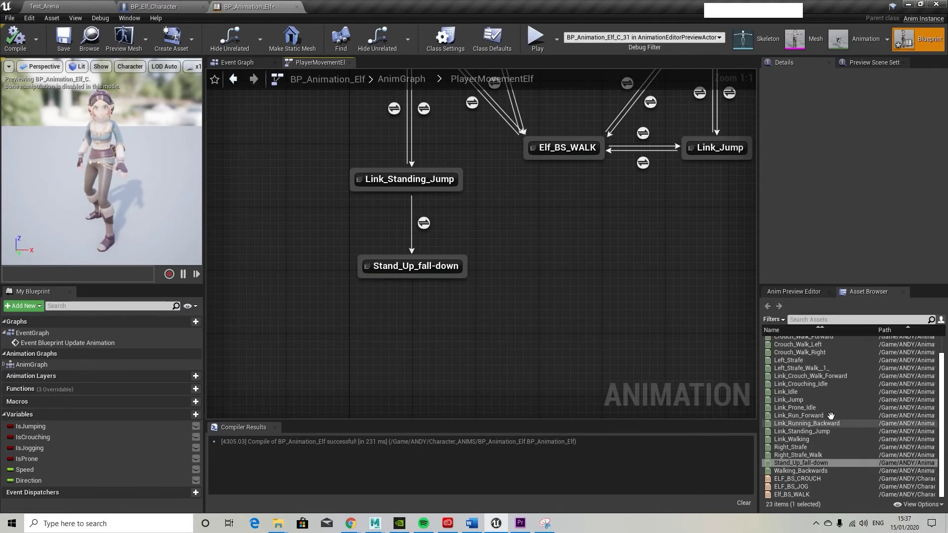
left_click_drag(828, 408, 409, 335)
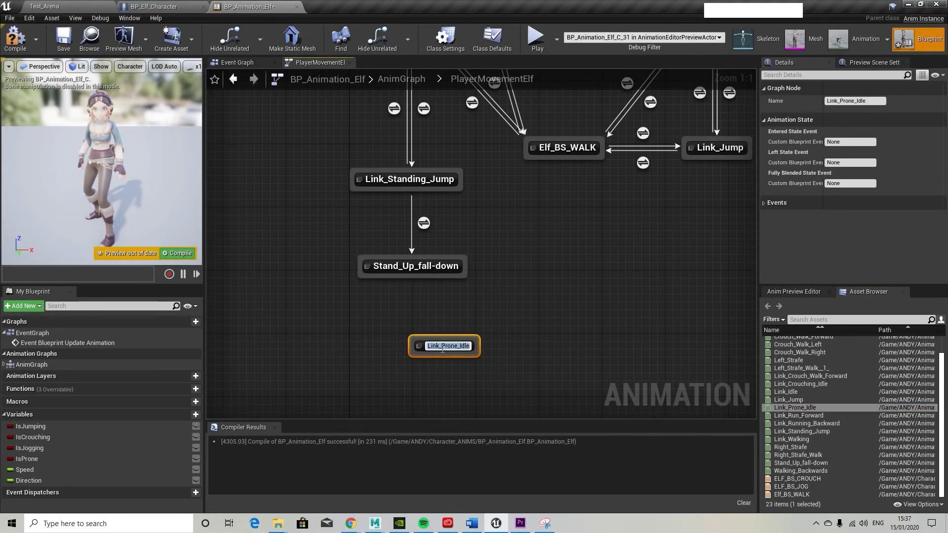
left_click(426, 380)
left_click_drag(467, 349, 435, 332)
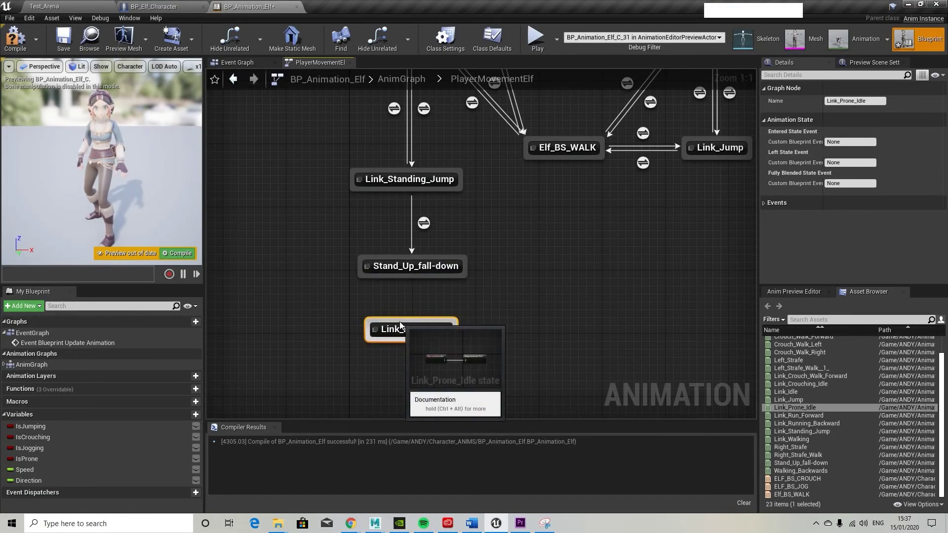
left_click_drag(392, 330, 429, 331)
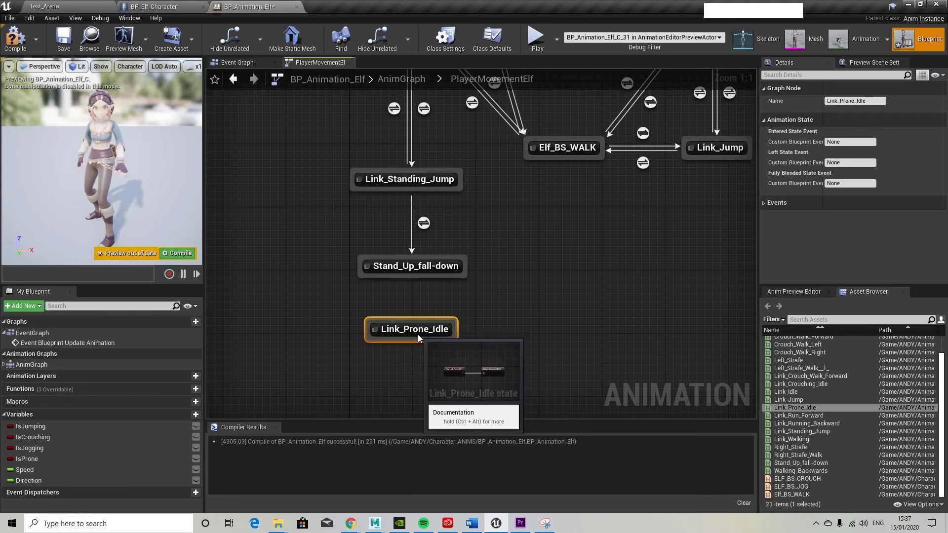
Draw a transition from Stand_Up_fall-down into Link_Prone_Idle
right_click_drag(457, 279, 526, 259)
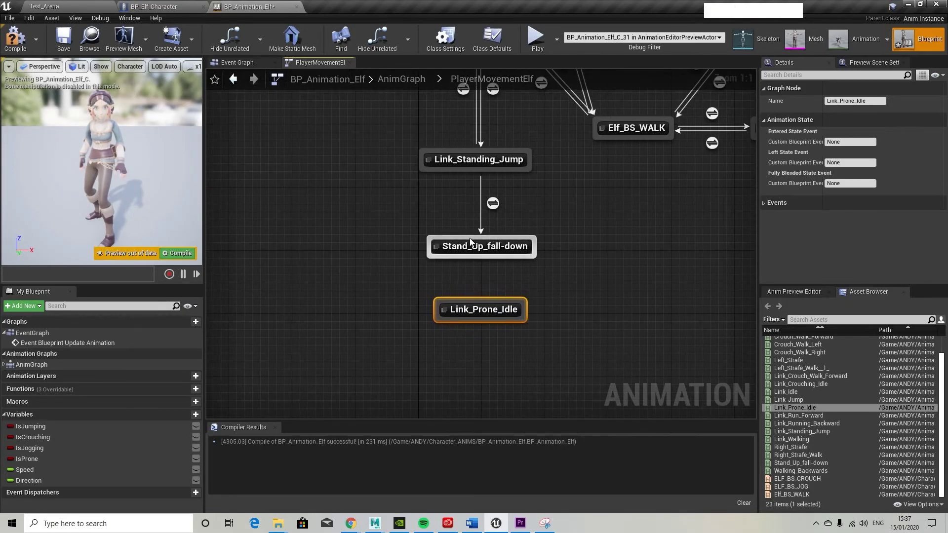
left_click_drag(474, 254, 472, 303)
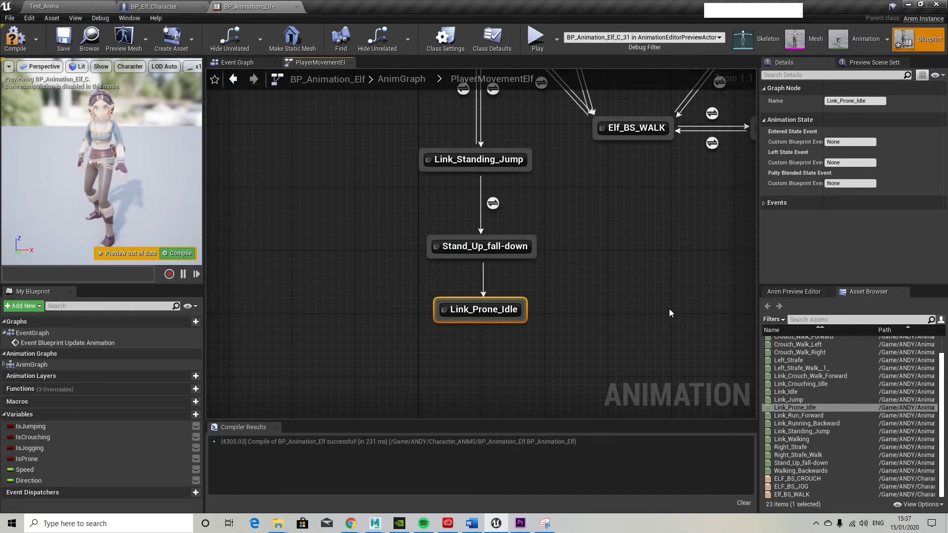
right_click_drag(657, 324, 614, 315)
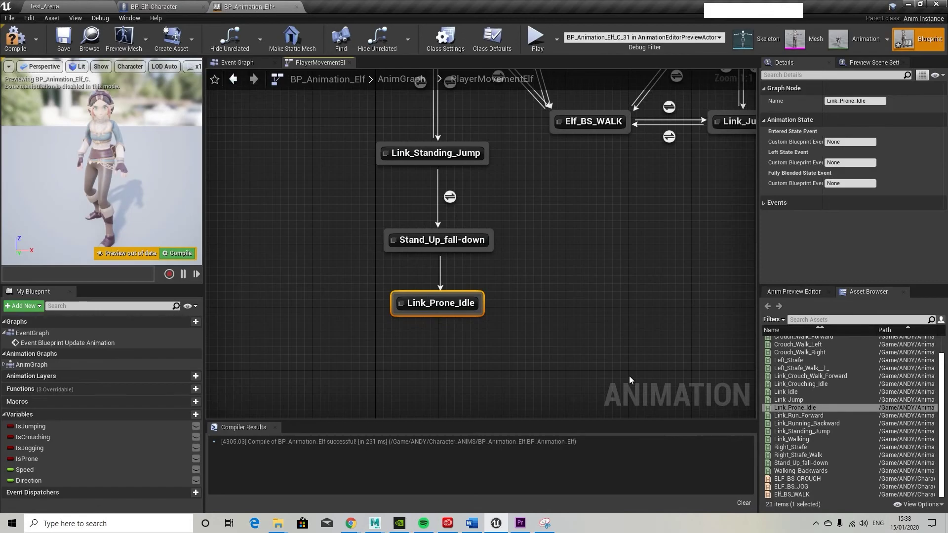
key("alt+F9")
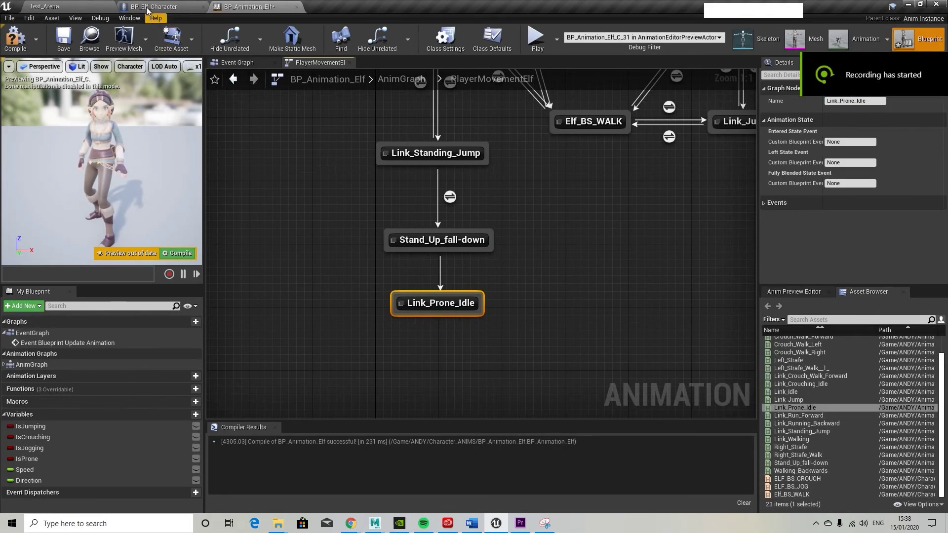
Duplicate Stand_Up_fall-down as Stand_Up_fall-down_2 and open the copy
left_click(59, 6)
left_click(292, 487)
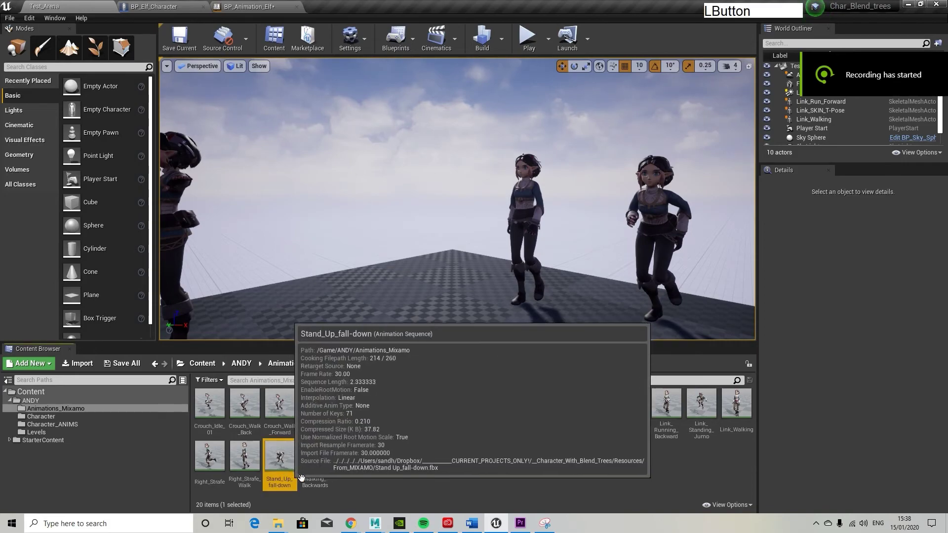
key("ctrl+v")
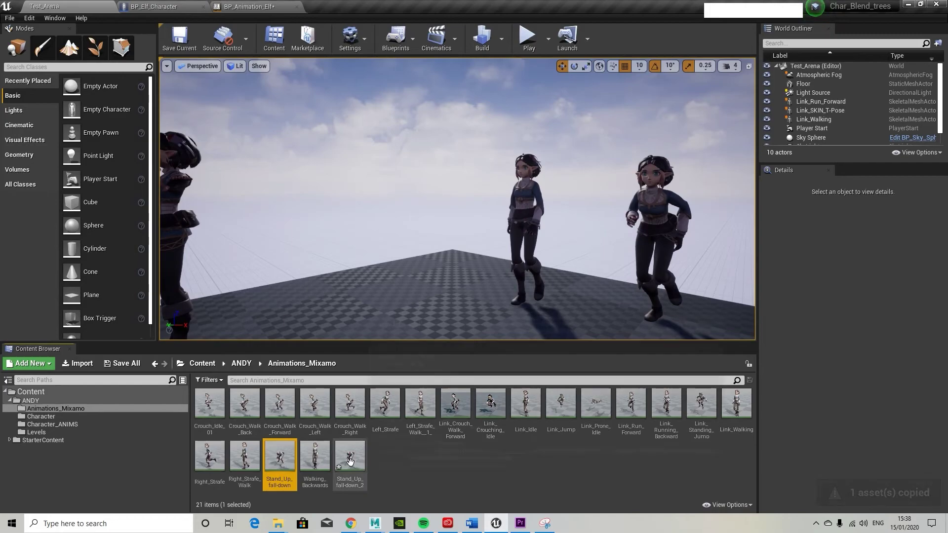
left_click(350, 459)
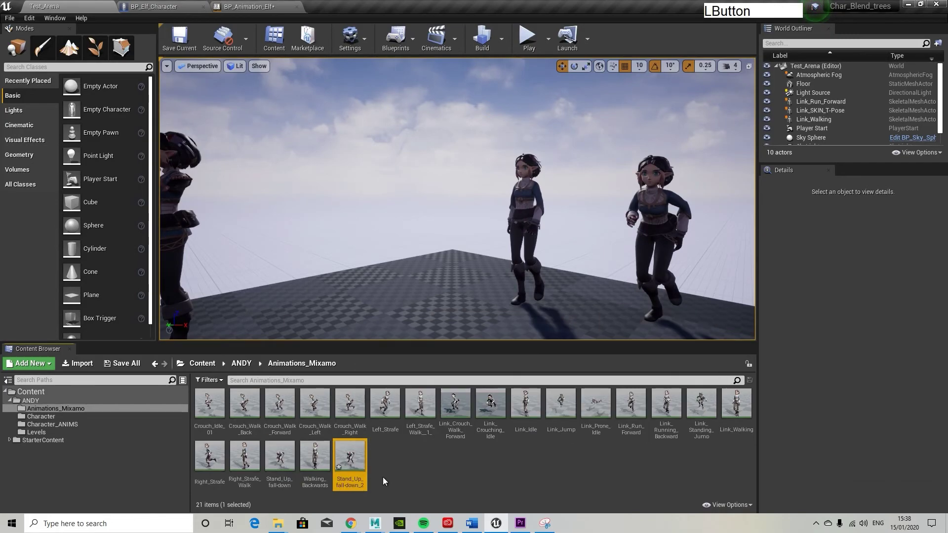
double_click(350, 455)
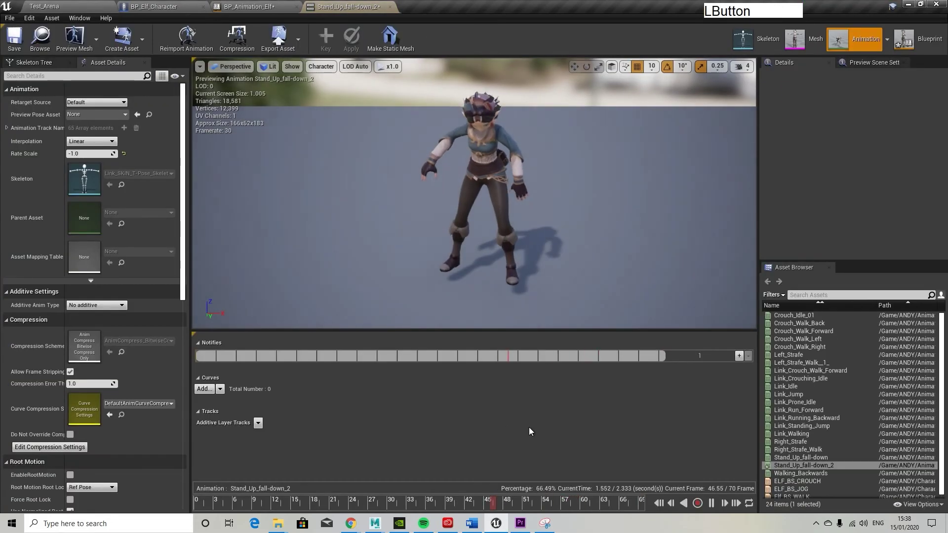
Set Stand_Up_fall-down_2's Rate Scale to 1.0 and return to the Test_Arena level
left_click(93, 153)
key("BackSpace")
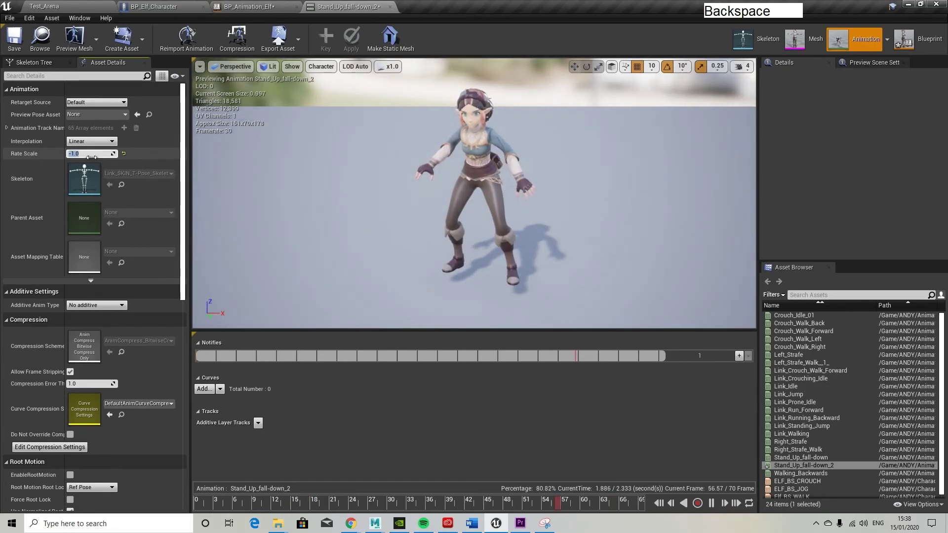
type("1.0")
key("Return")
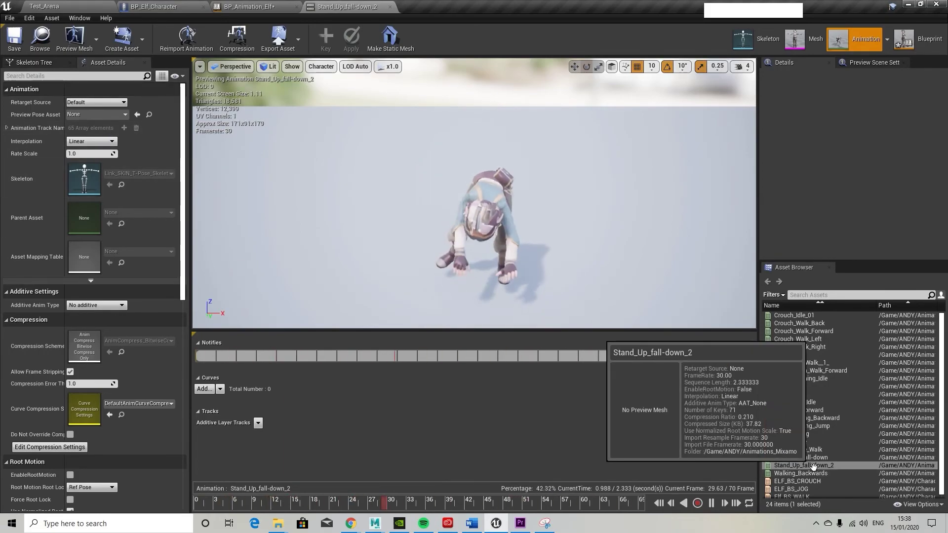
left_click(834, 466)
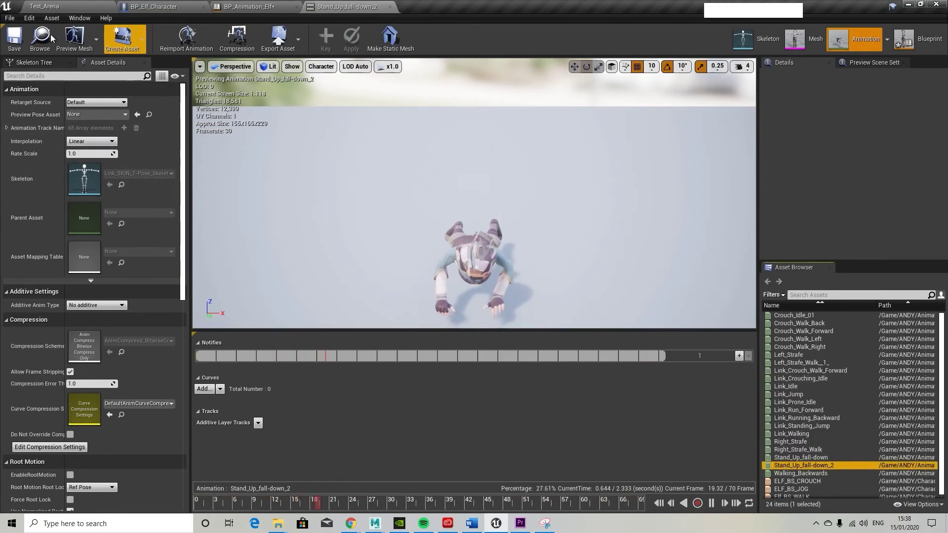
left_click(48, 8)
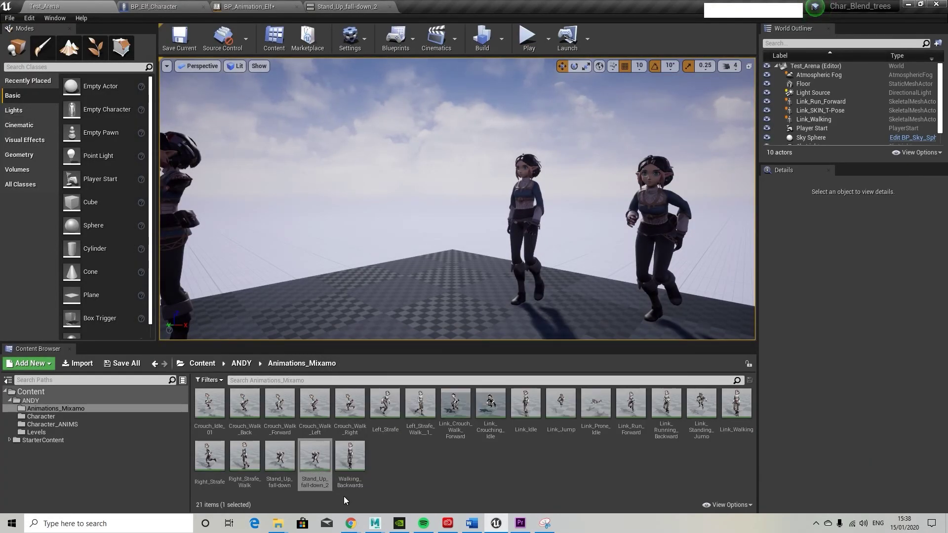
Rename the Stand_Up_fall-down animation to stand2Prone
double_click(278, 469)
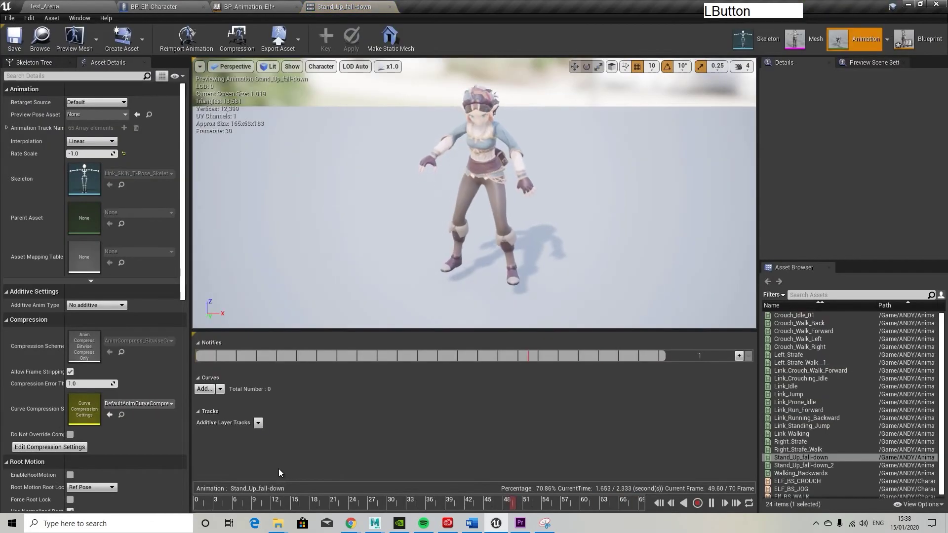
left_click(389, 6)
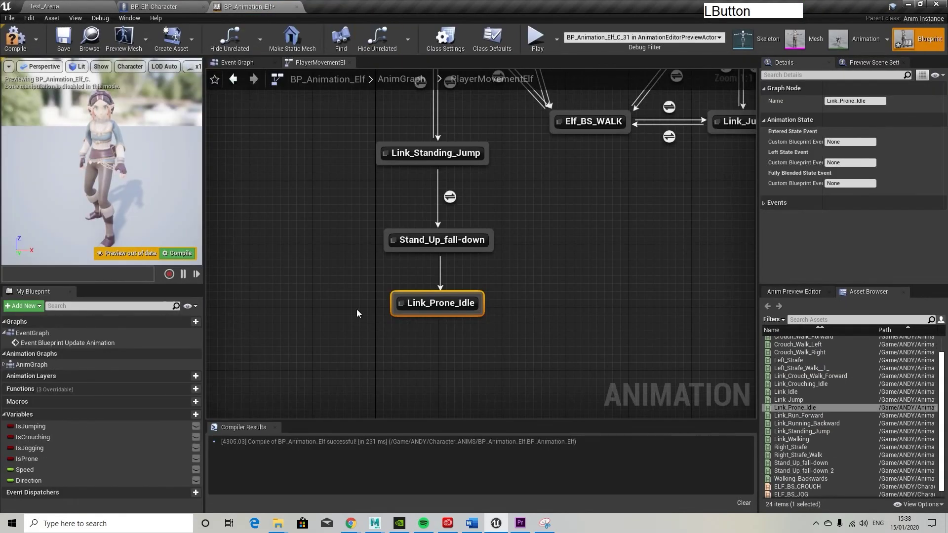
left_click(89, 7)
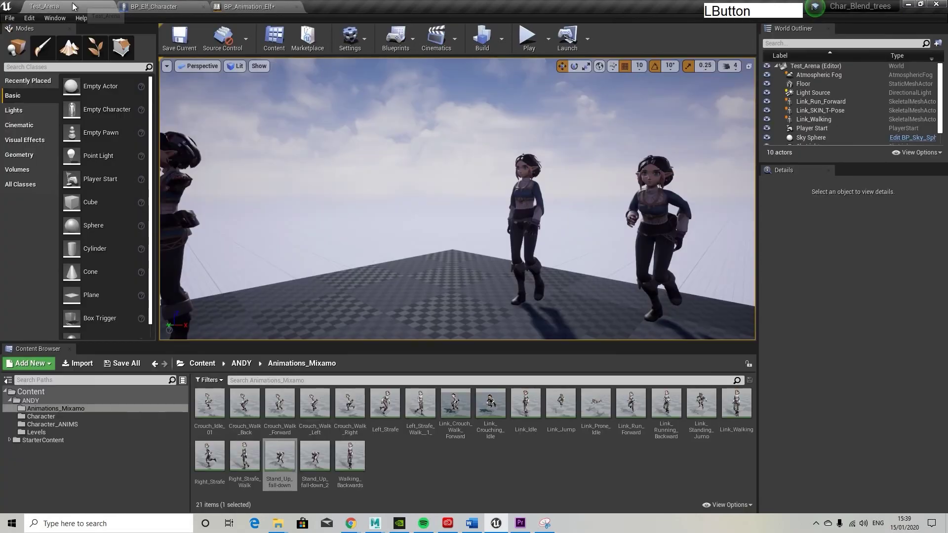
left_click(278, 482)
right_click(282, 487)
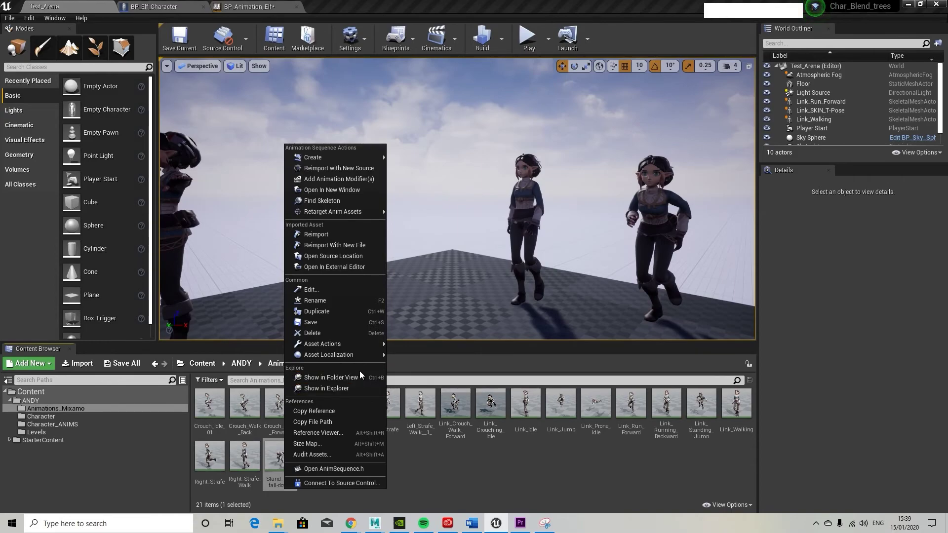
left_click(315, 300)
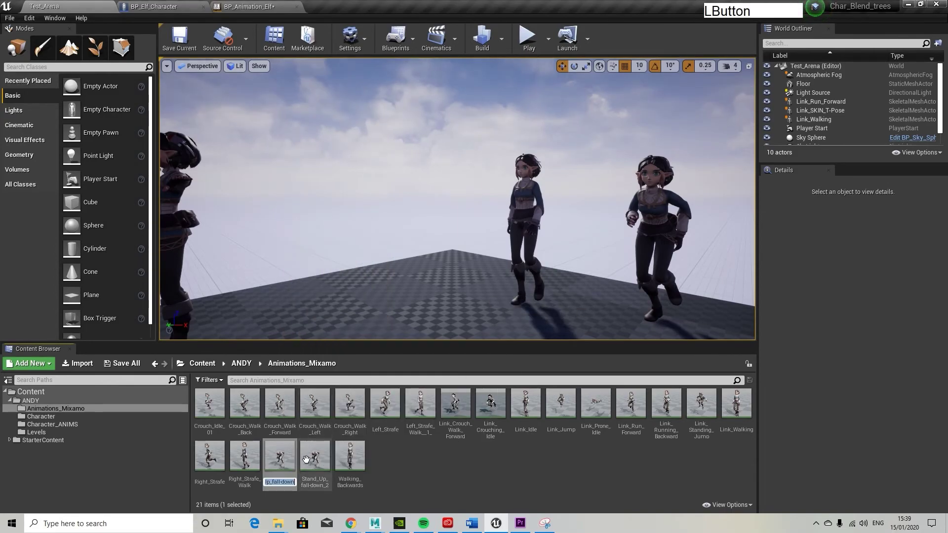
key("BackSpace")
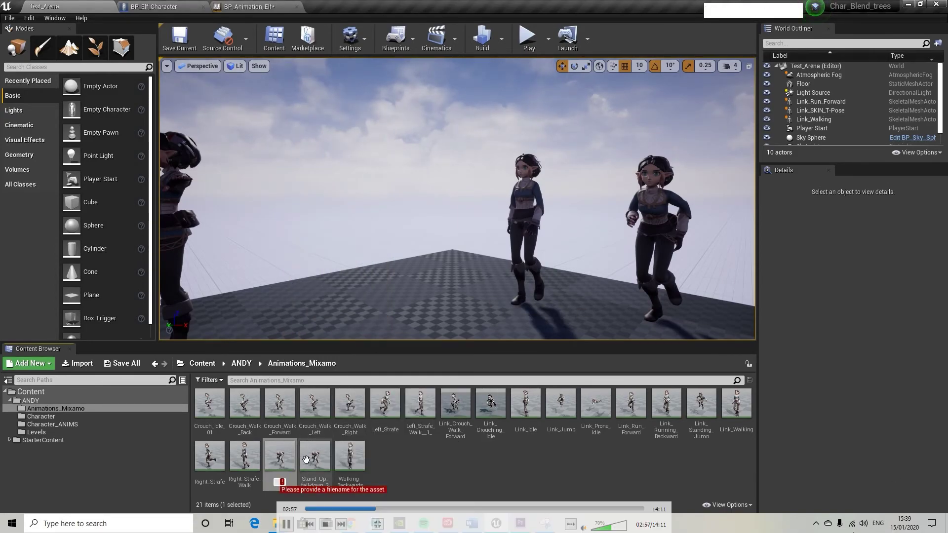
type("Stand_")
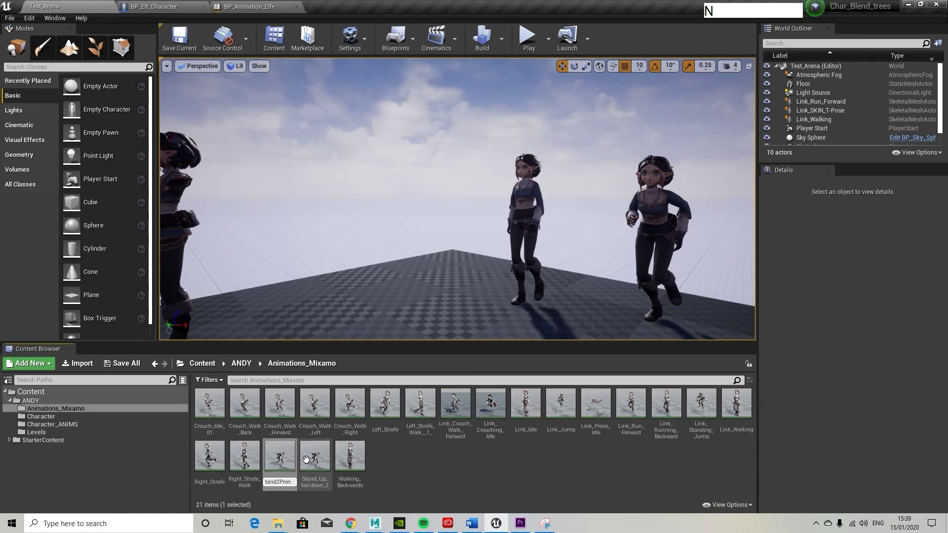
type("2Prone")
key("Return")
Start renaming Stand_Up_fall-down_2 to Prone2Stand, clearing its old name
left_click(350, 461)
left_click(321, 487)
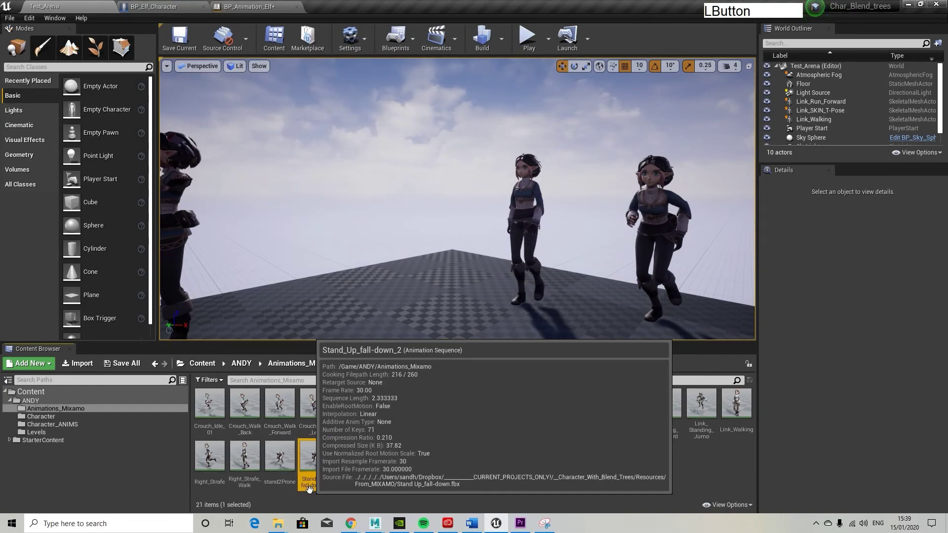
right_click(309, 488)
left_click(356, 301)
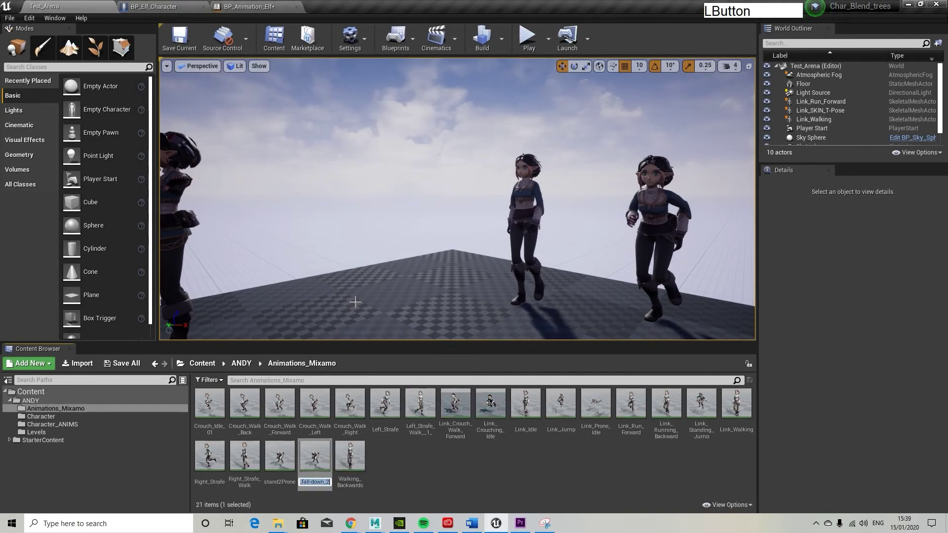
key("BackSpace")
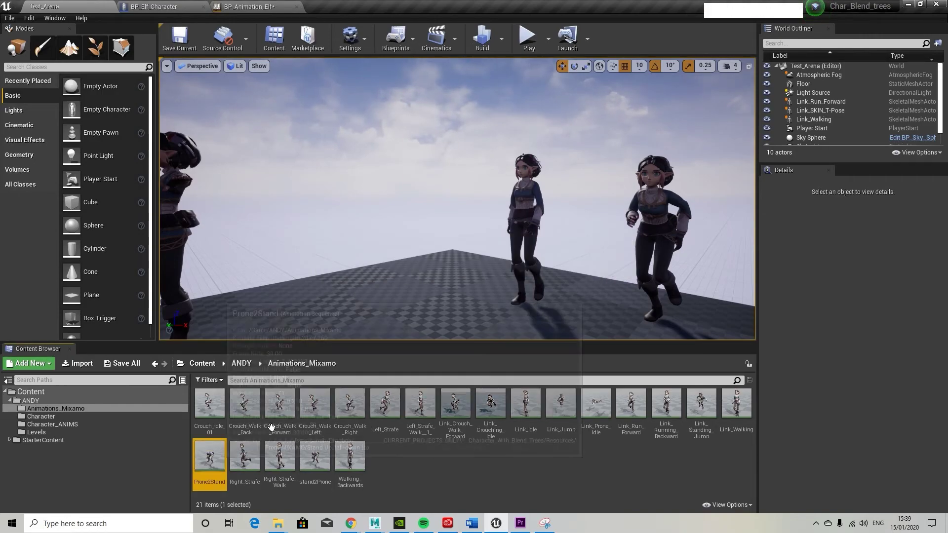
Delete the Link_Prone_Idle state from the PlayerMovementElf state machine
left_click(249, 7)
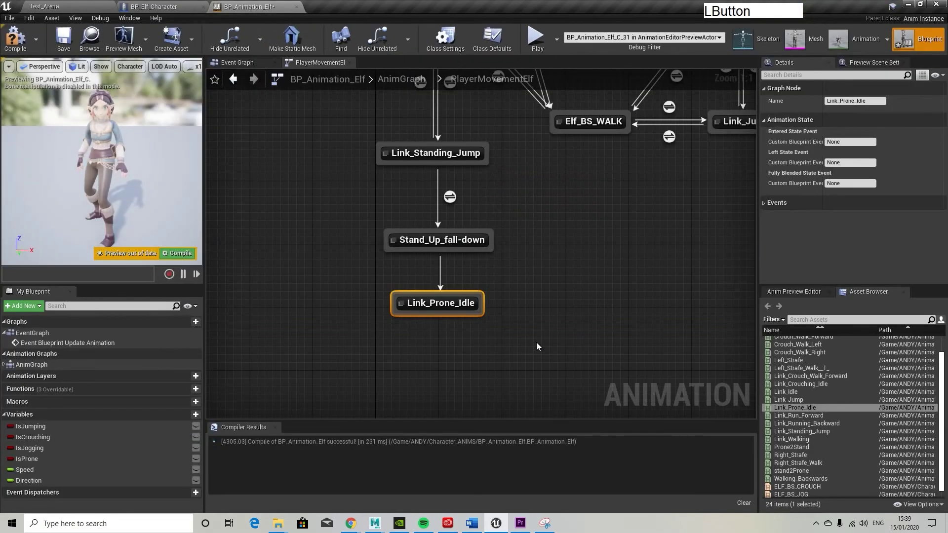
right_click_drag(489, 336, 450, 330)
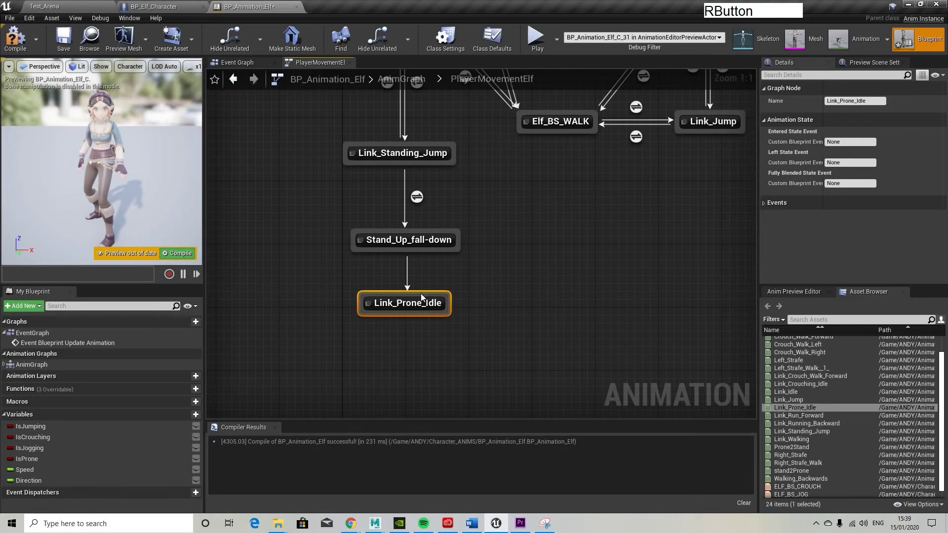
left_click(438, 314)
key("Delete")
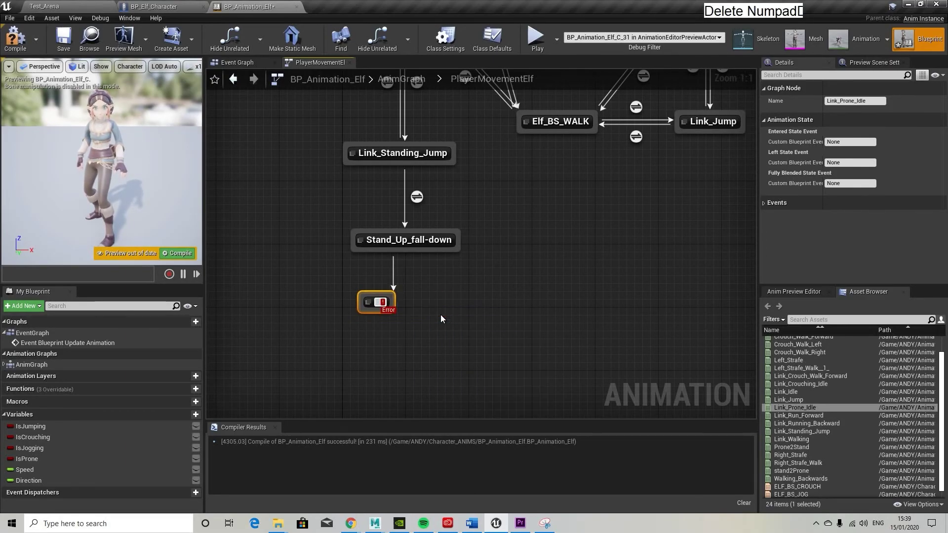
left_click(366, 311)
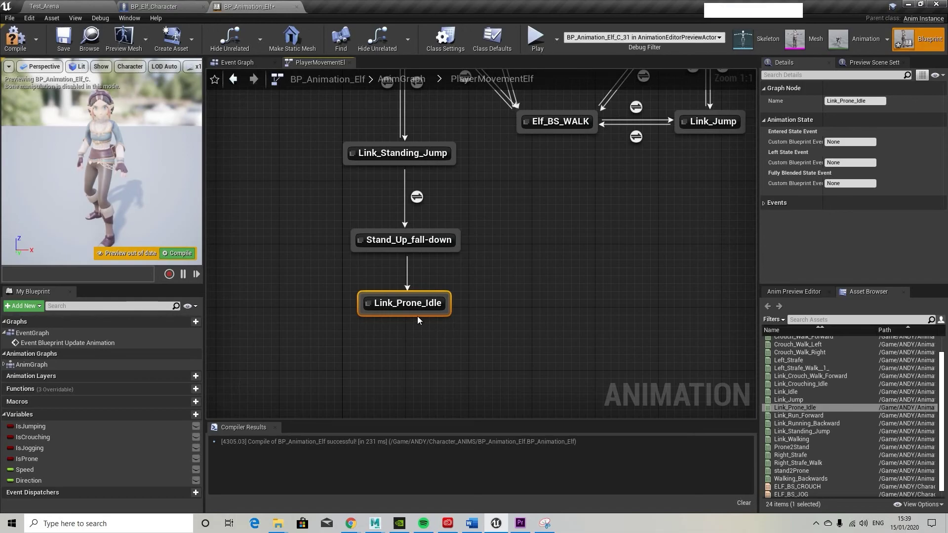
left_click(424, 300)
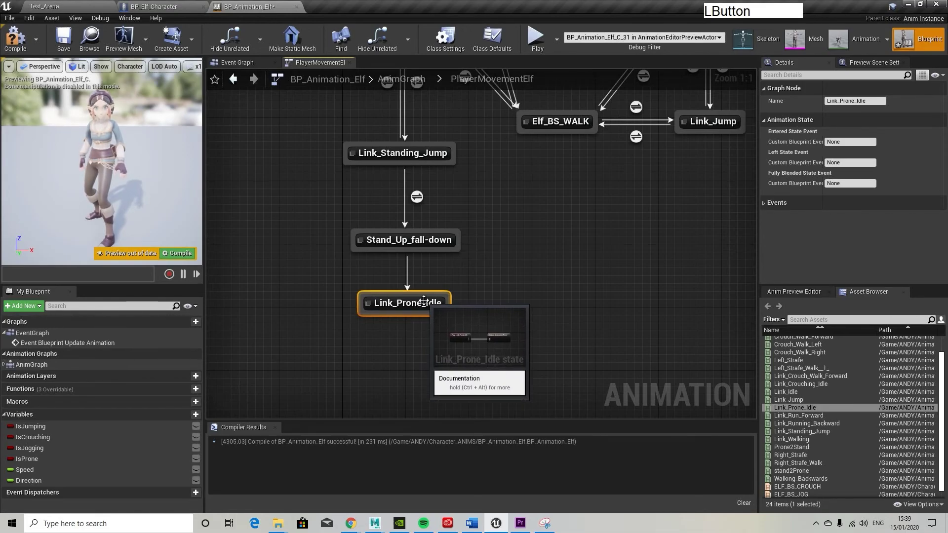
key("Delete")
left_click(389, 292)
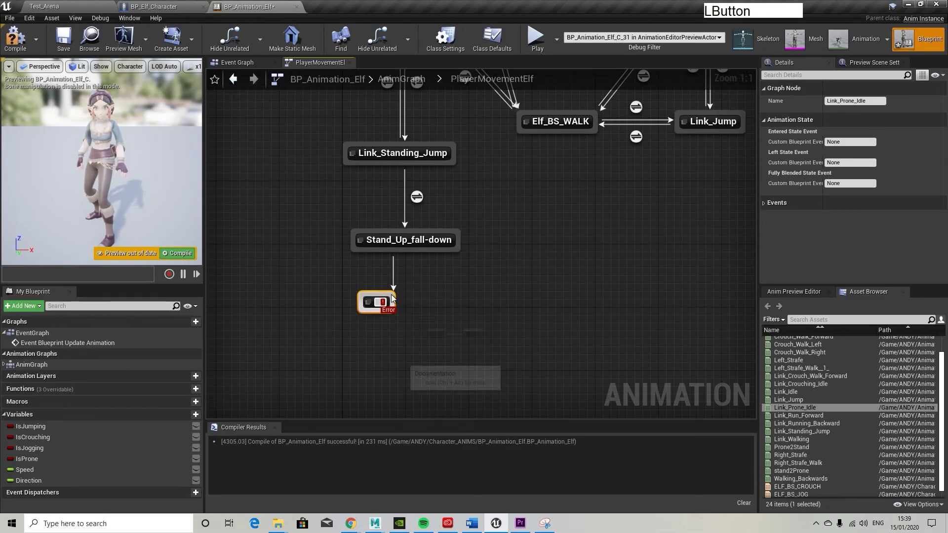
key("Delete")
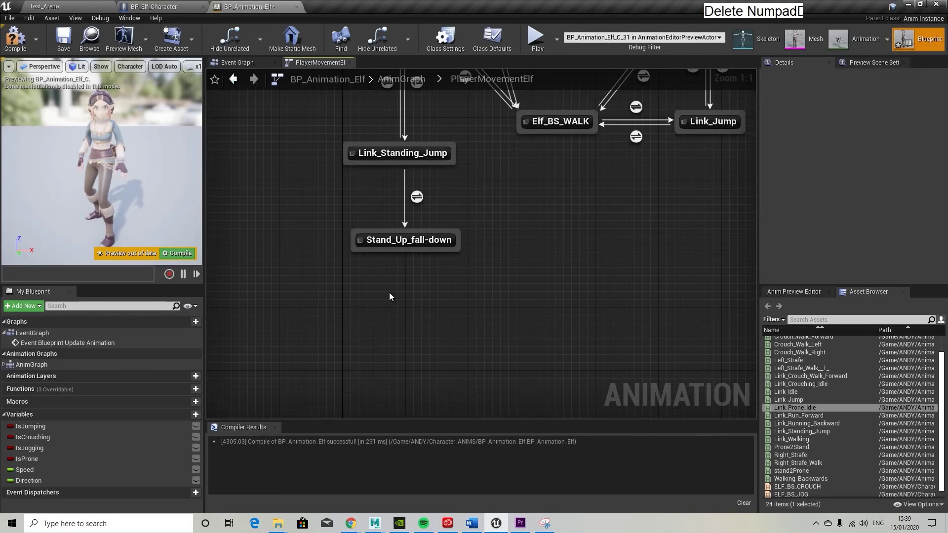
Delete the Stand_Up_fall-down state along with its transition
right_click_drag(569, 338, 529, 323)
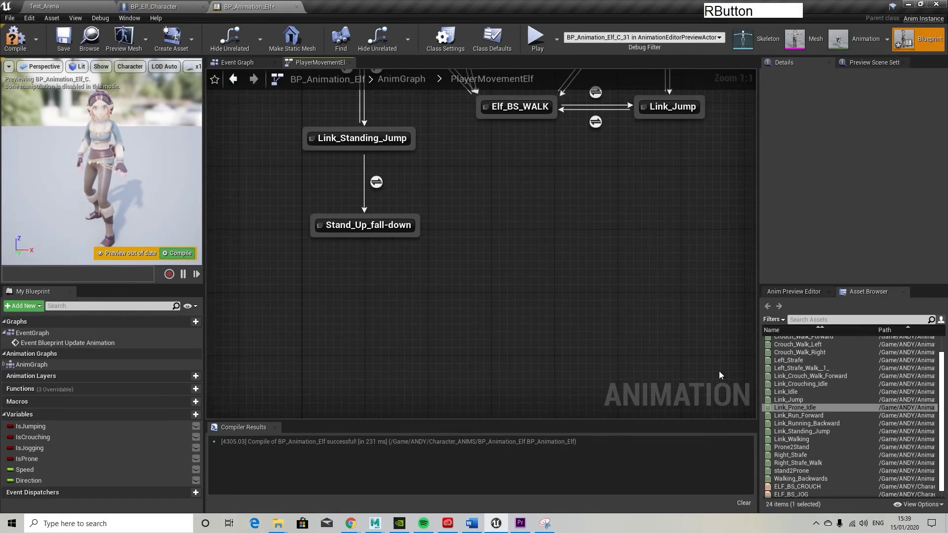
left_click(371, 219)
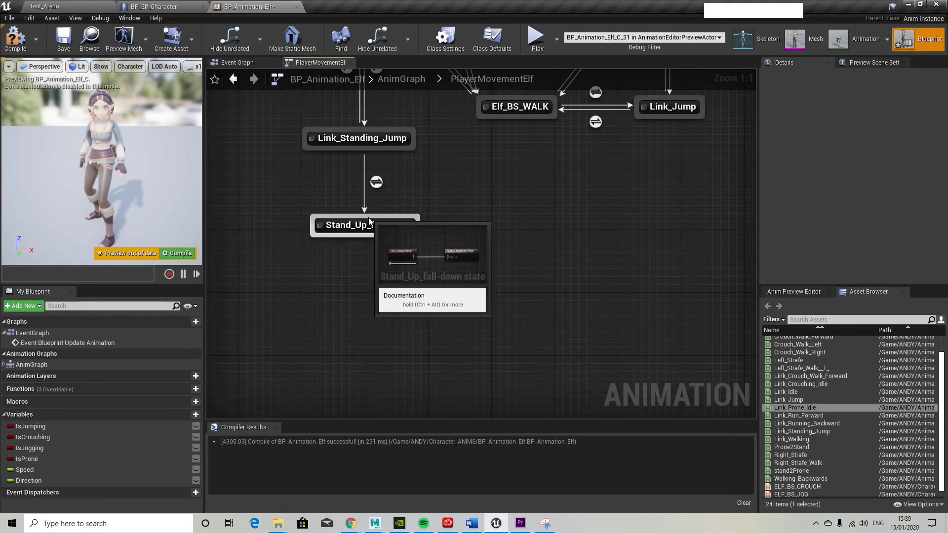
right_click_drag(369, 221, 438, 253)
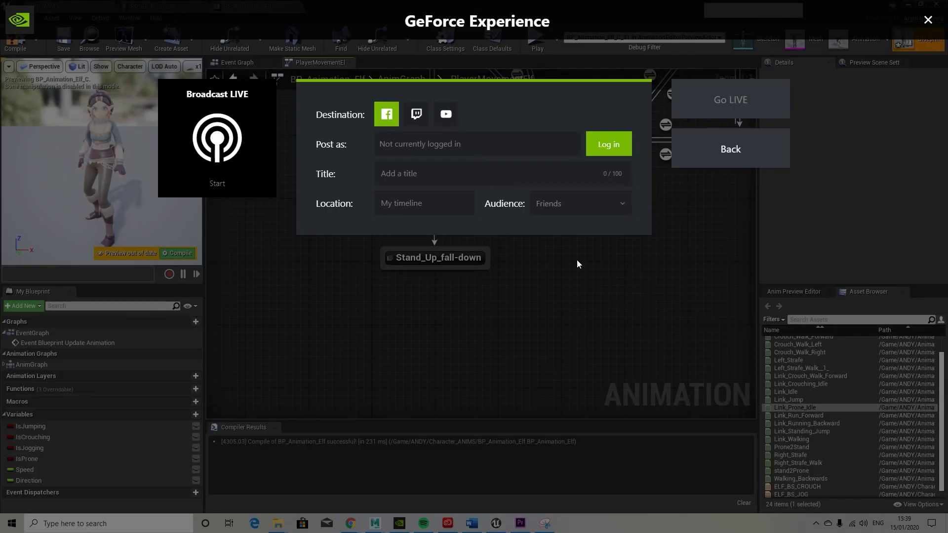
key("alt+F9")
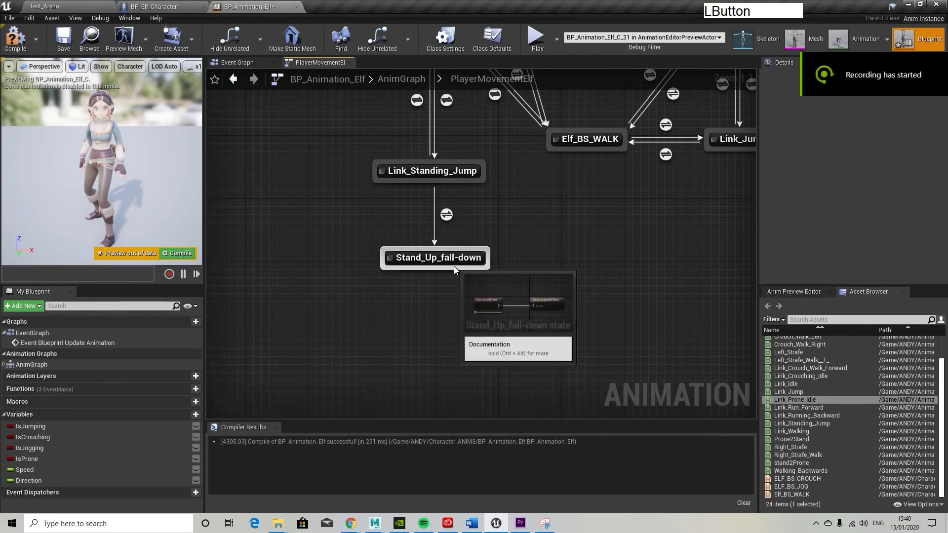
left_click(455, 255)
key("Delete")
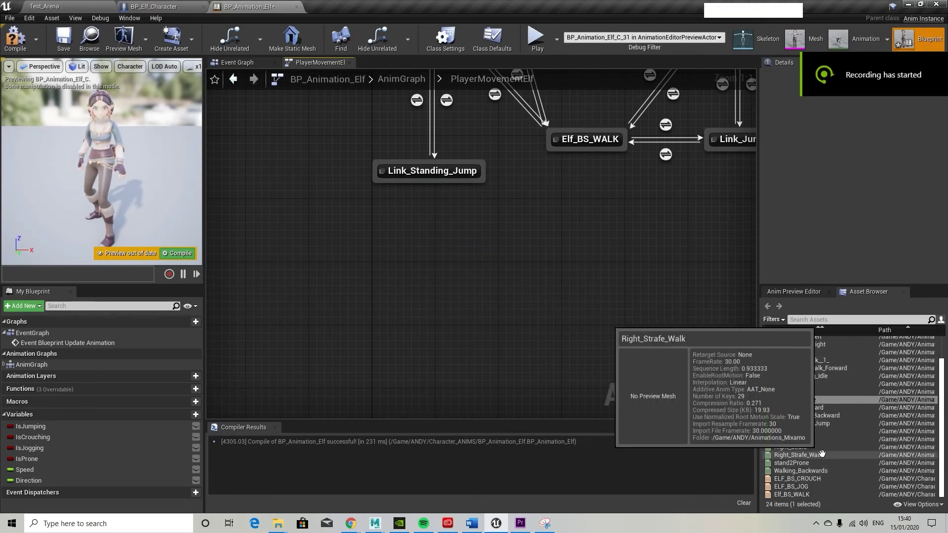
Add a stand2Prone state linked from Link_Standing_Jump, then delete this first attempt
left_click_drag(791, 463, 432, 253)
left_click(437, 324)
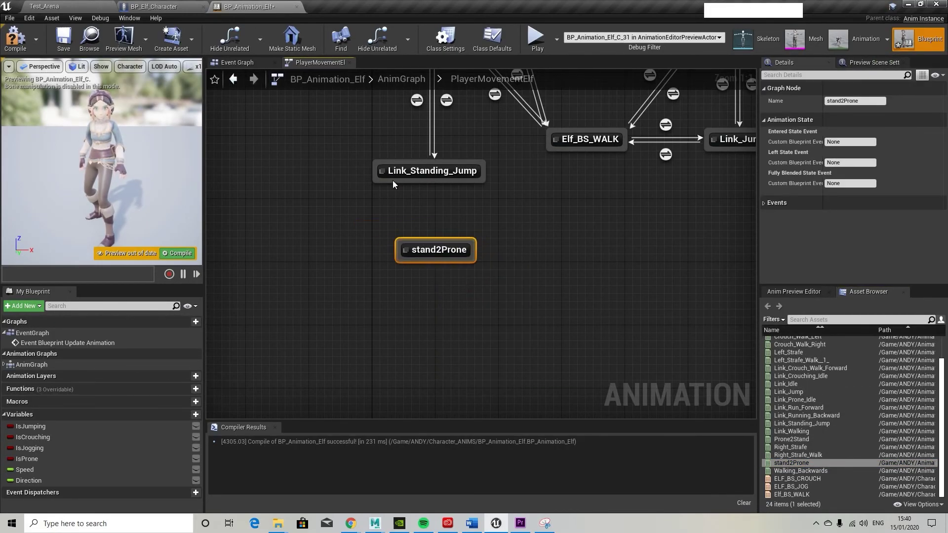
left_click_drag(428, 185, 440, 247)
left_click(422, 212)
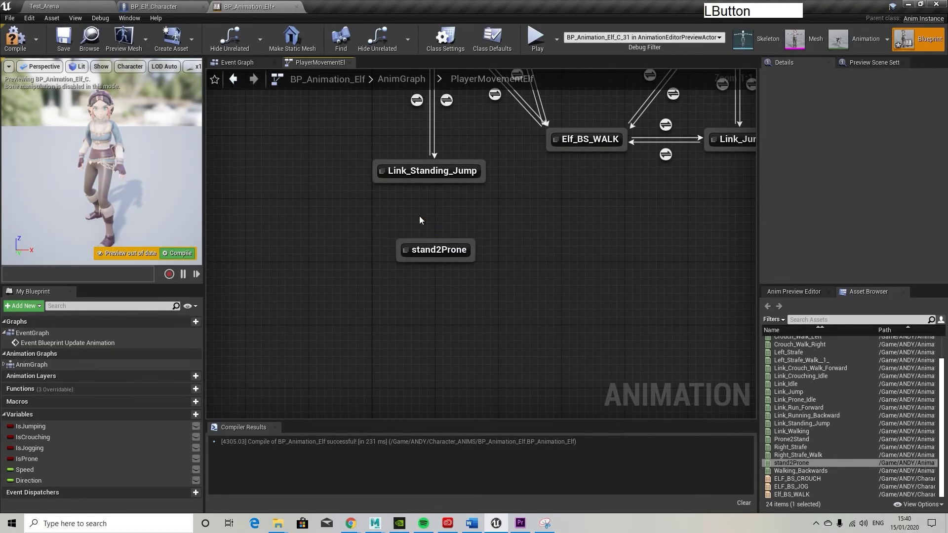
left_click_drag(427, 183, 425, 233)
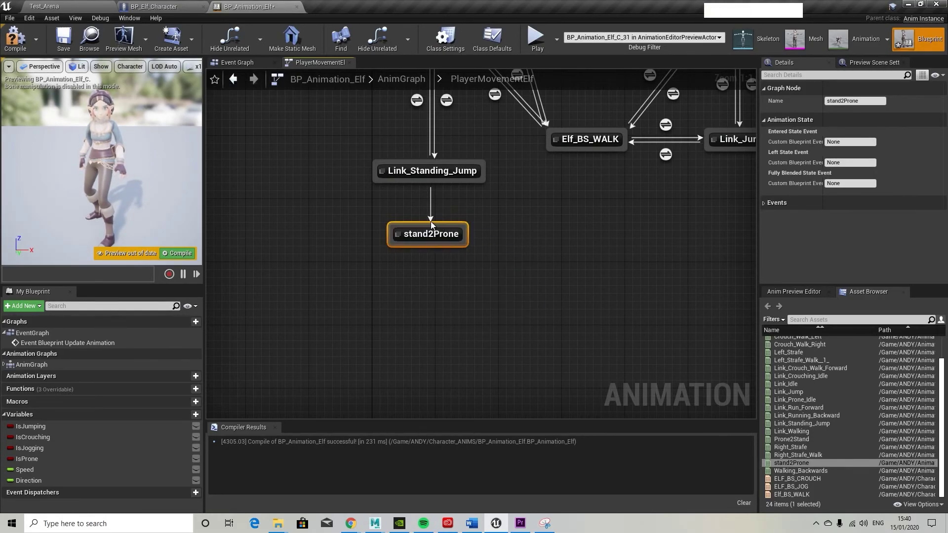
left_click_drag(452, 225, 452, 279)
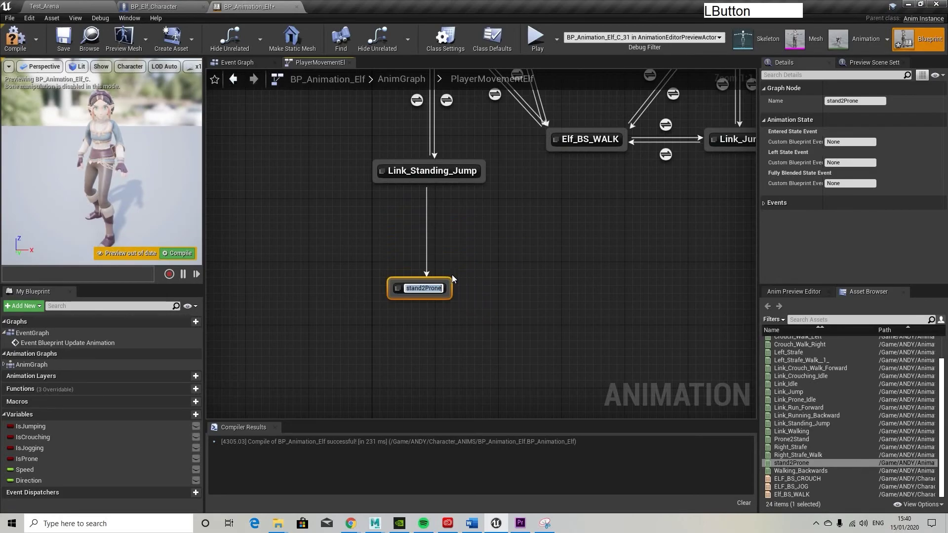
left_click(481, 302)
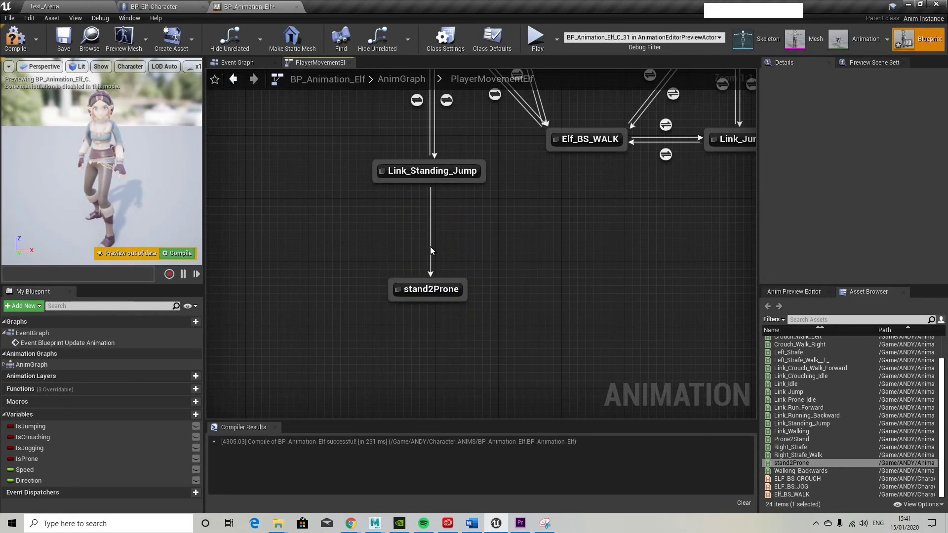
left_click(447, 295)
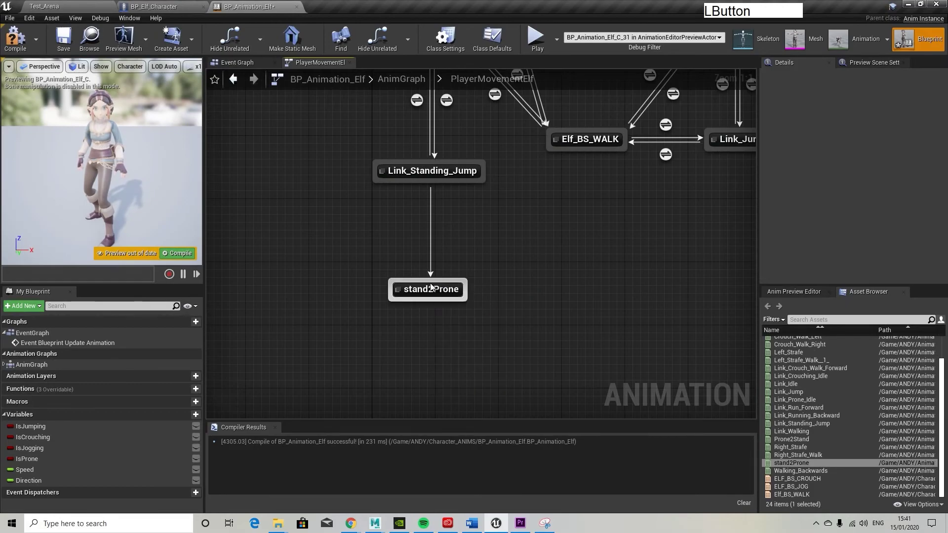
left_click(451, 296)
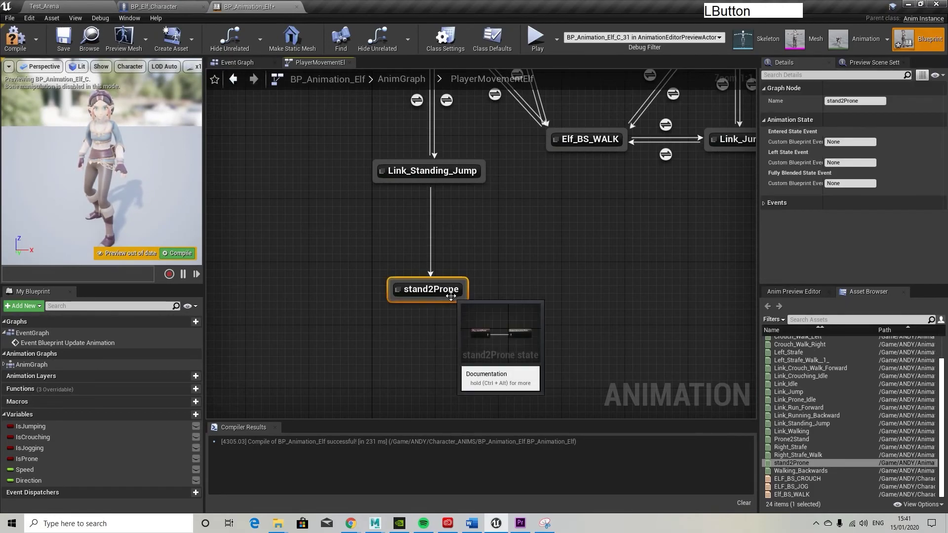
key("Delete")
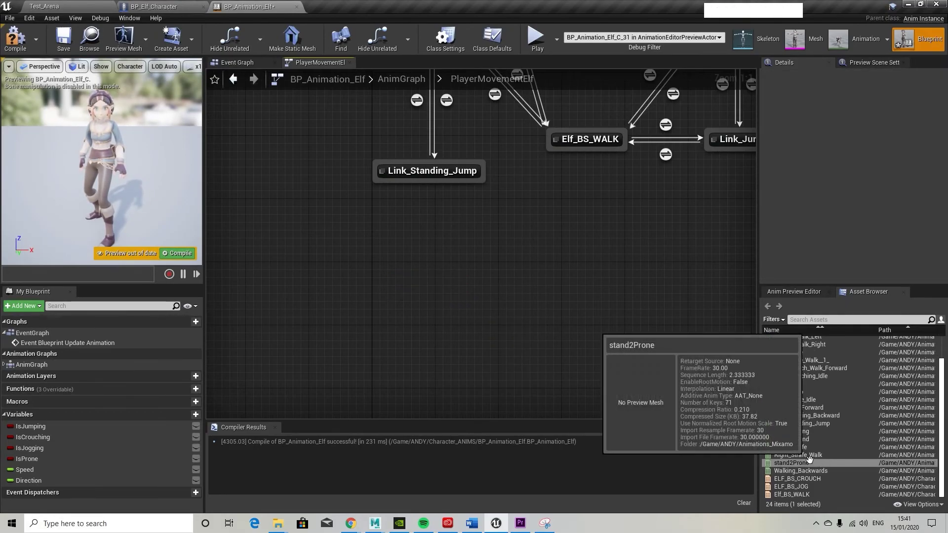
Re-add stand2Prone under Link_Standing_Jump, link it with a transition, and compile
left_click_drag(791, 462, 399, 248)
left_click(503, 272)
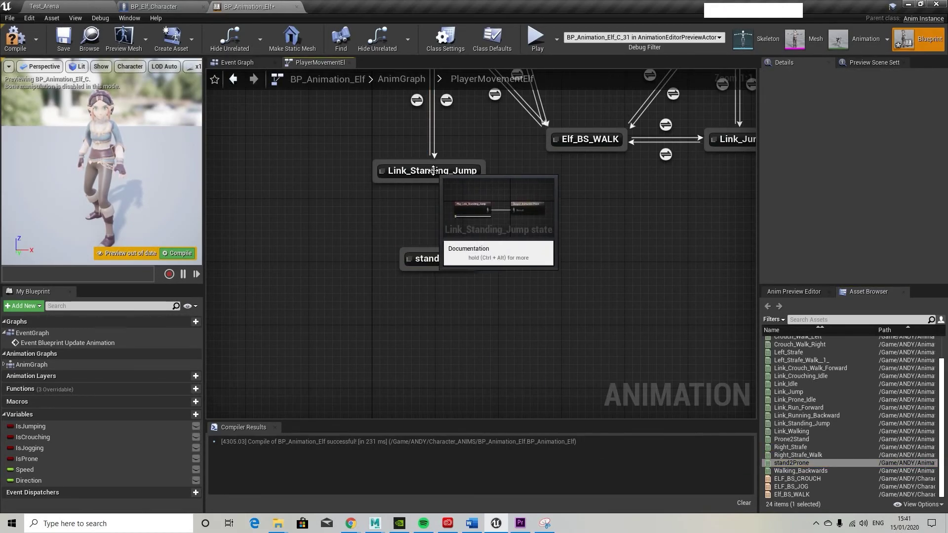
left_click_drag(436, 183, 423, 261)
left_click(441, 262)
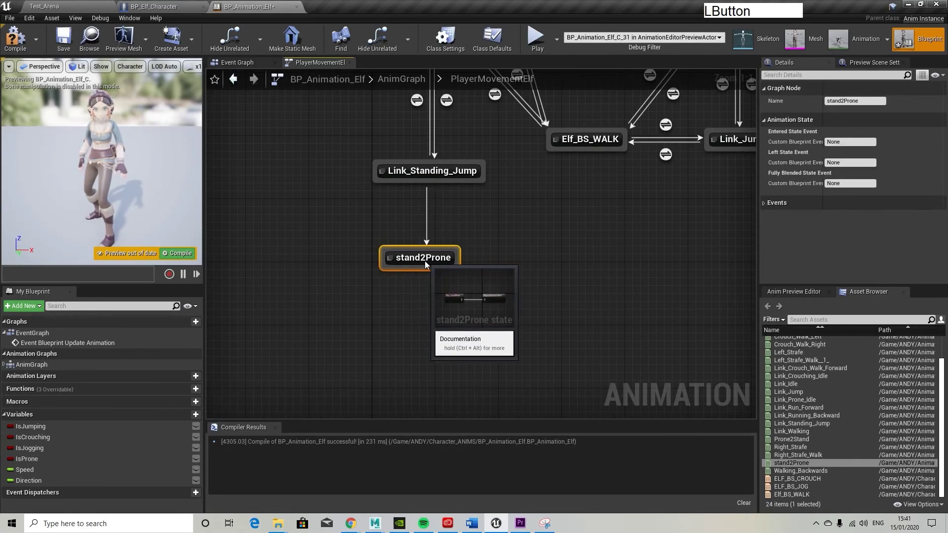
left_click(295, 205)
left_click(15, 39)
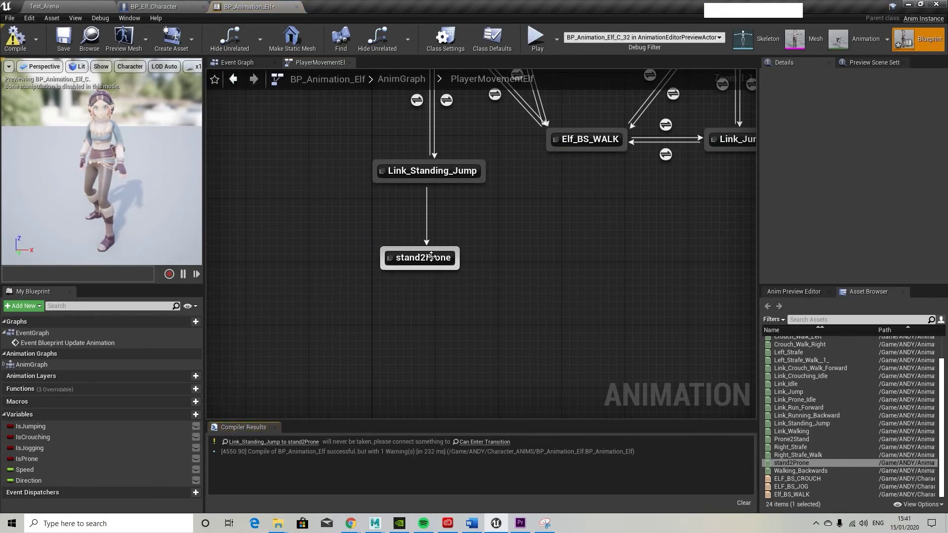
left_click(428, 230)
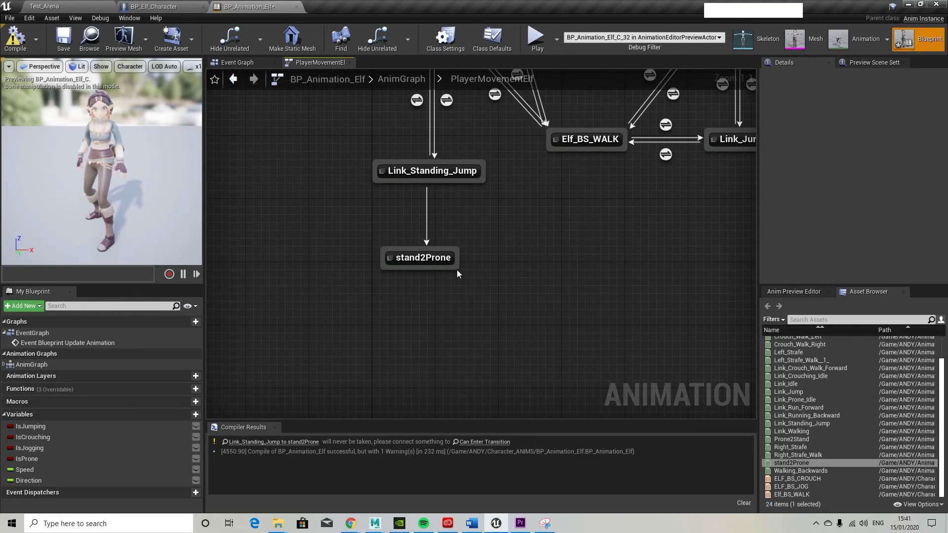
Open the Link_Standing_Jump to stand2Prone transition rule graph
left_click(242, 62)
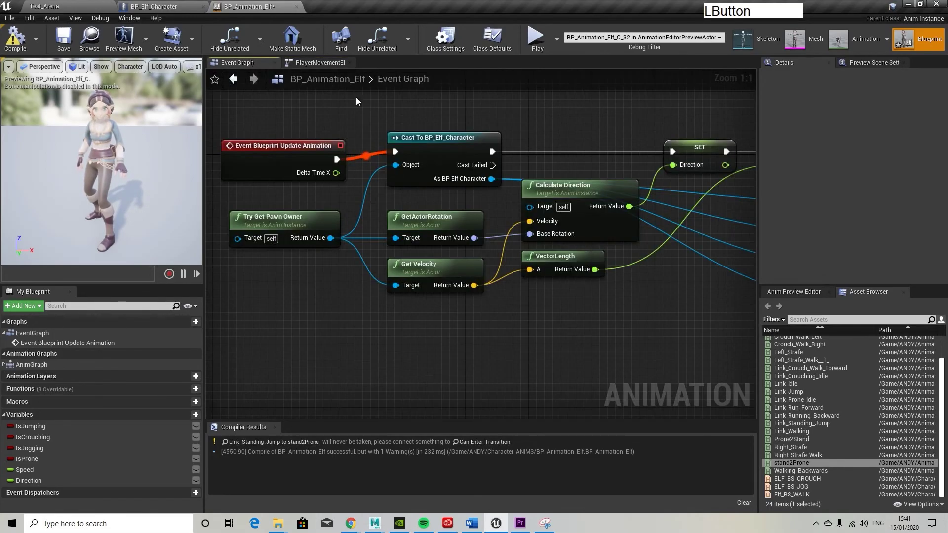
left_click(322, 66)
right_click_drag(494, 200, 451, 247)
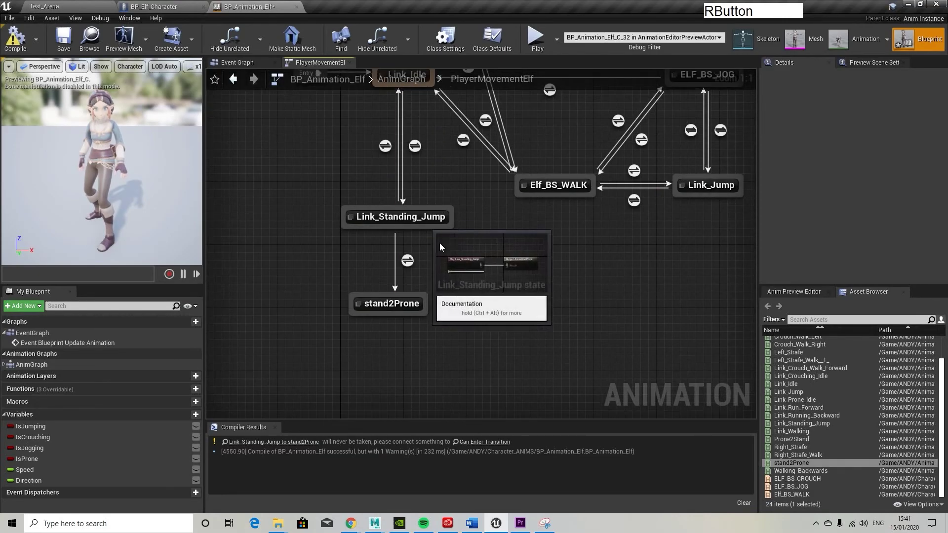
double_click(407, 260)
right_click_drag(540, 247, 590, 231)
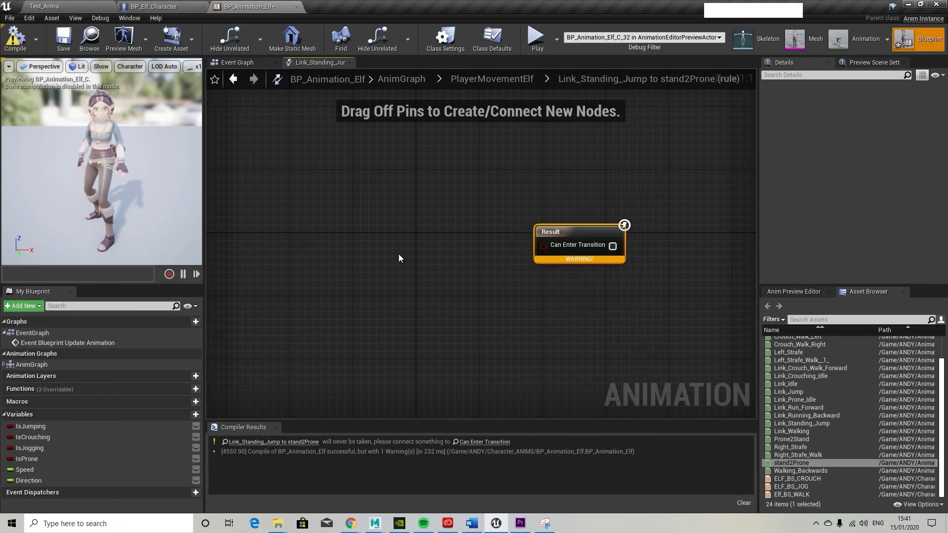
right_click_drag(398, 253, 428, 268)
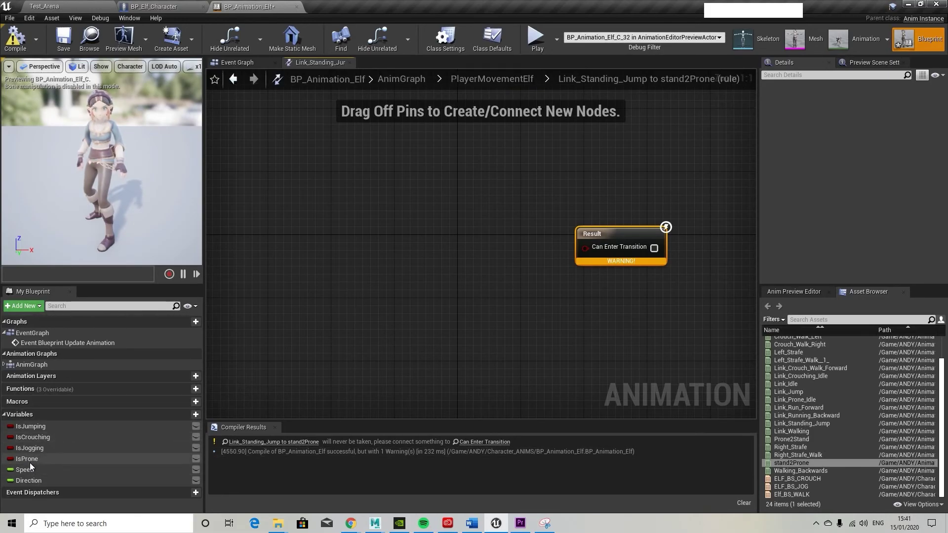
Wire an IsProne getter into Can Enter Transition and recompile the blueprint
left_click_drag(27, 459, 595, 251)
left_click(467, 291)
left_click_drag(495, 275, 405, 272)
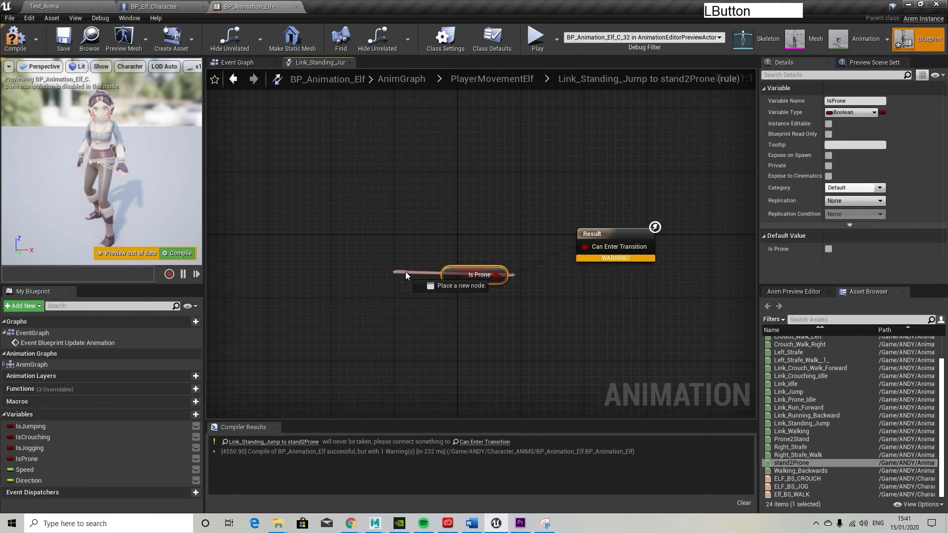
left_click(368, 188)
left_click(14, 40)
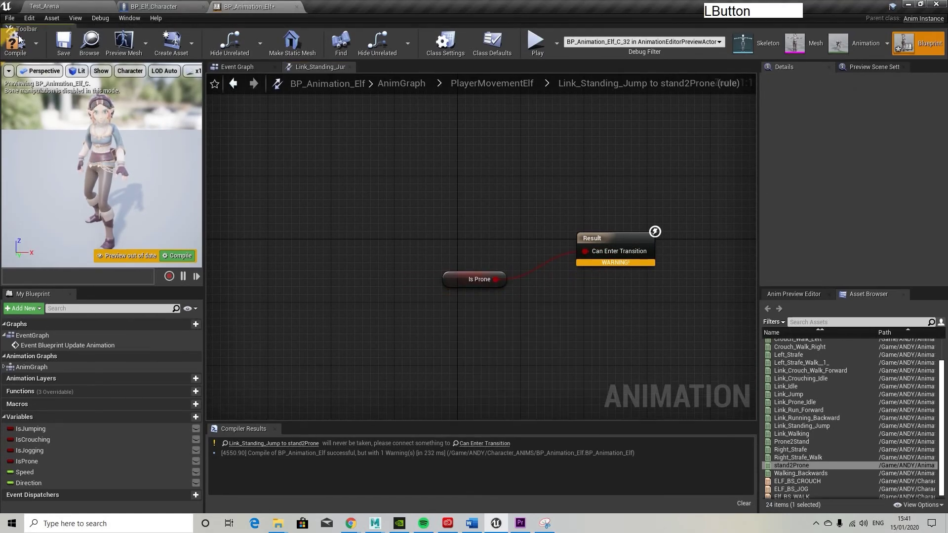
right_click_drag(425, 255, 373, 217)
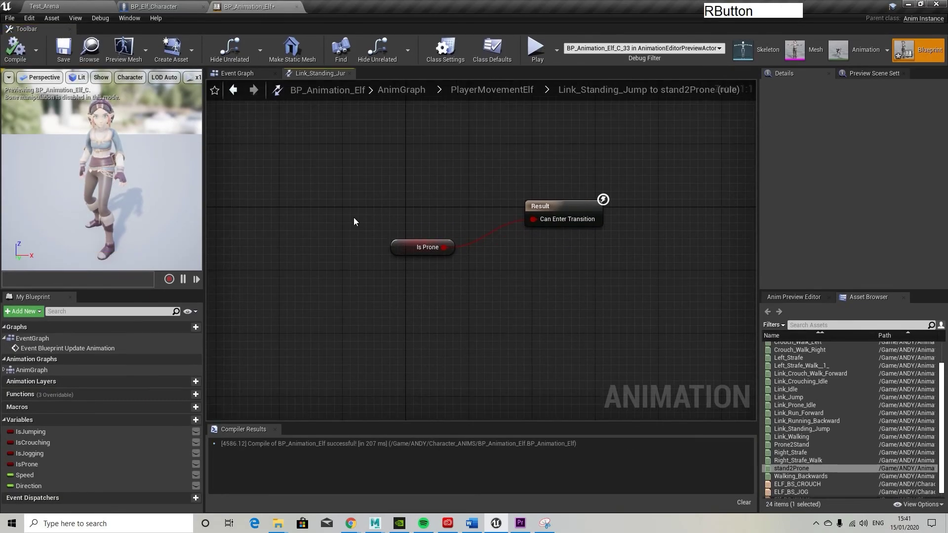
Add a Link_Prone_Idle state below stand2Prone in PlayerMovementElf
left_click(513, 90)
right_click_drag(462, 240, 500, 71)
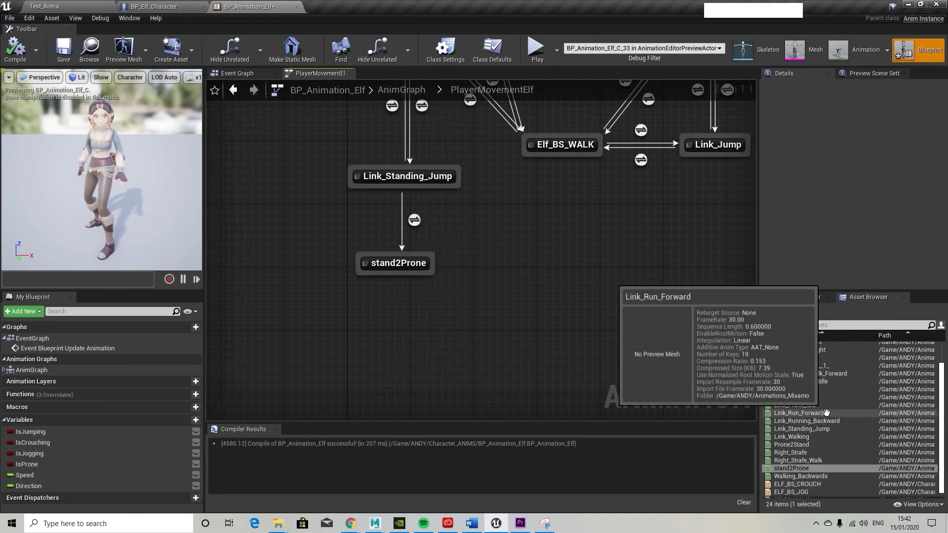
scroll(857, 467, "up", 2)
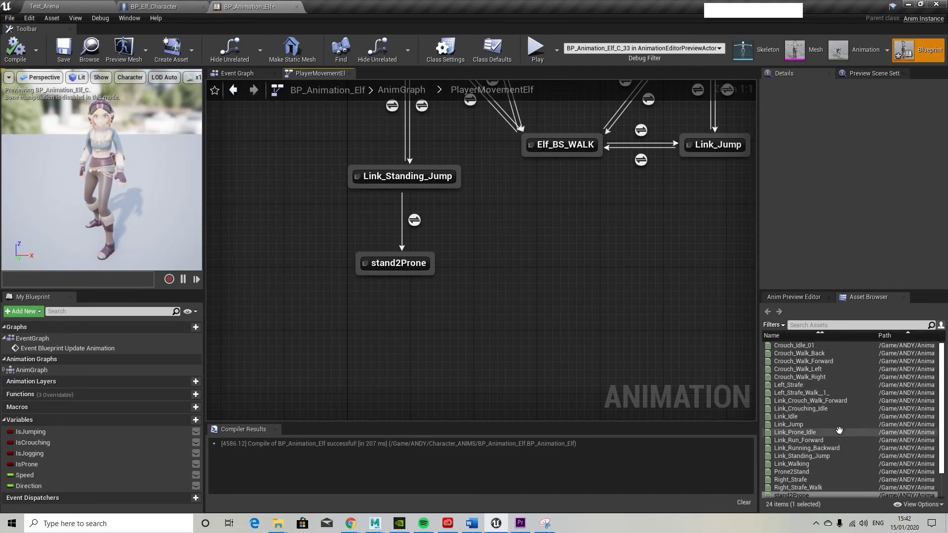
left_click_drag(810, 433, 418, 327)
left_click(440, 364)
Connect stand2Prone to Link_Prone_Idle with a transition and add a Prone2Stand state
right_click_drag(482, 343, 502, 244)
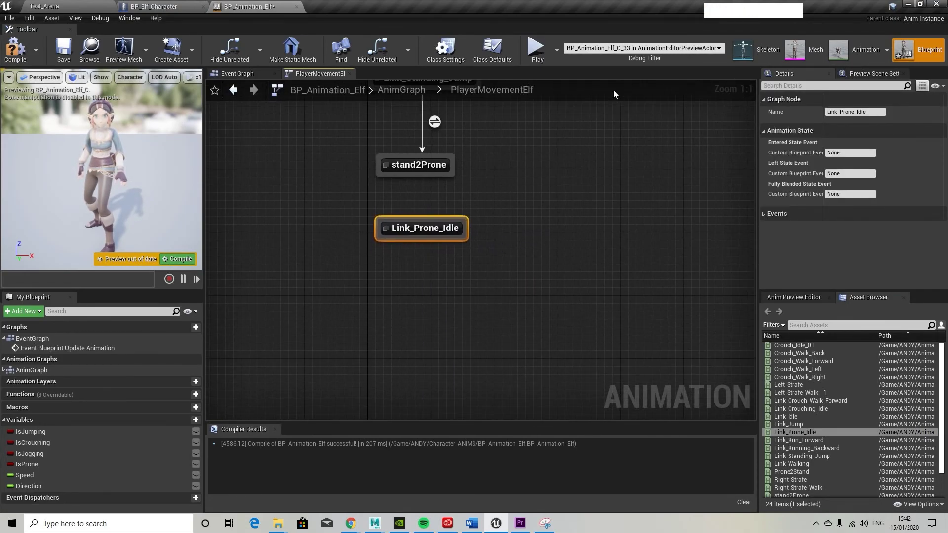
left_click_drag(423, 179, 423, 217)
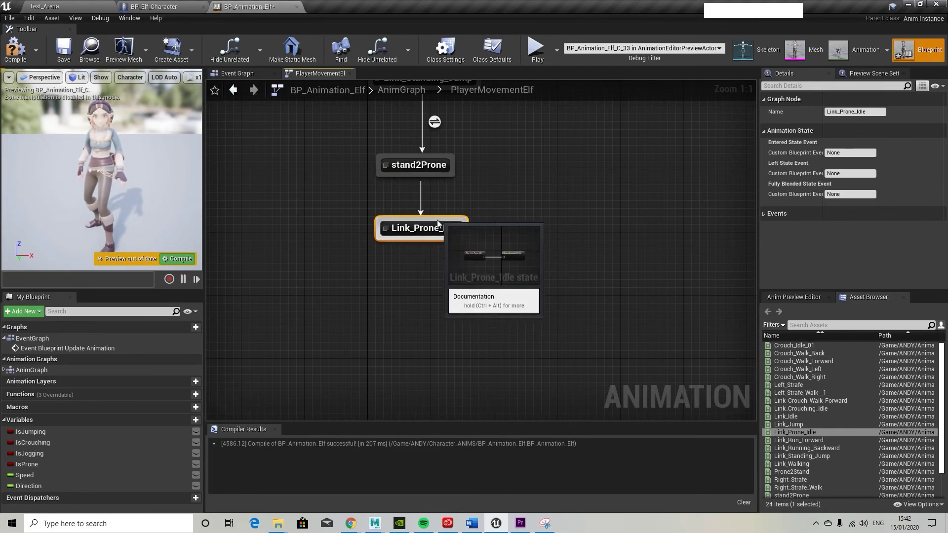
left_click_drag(437, 228, 421, 252)
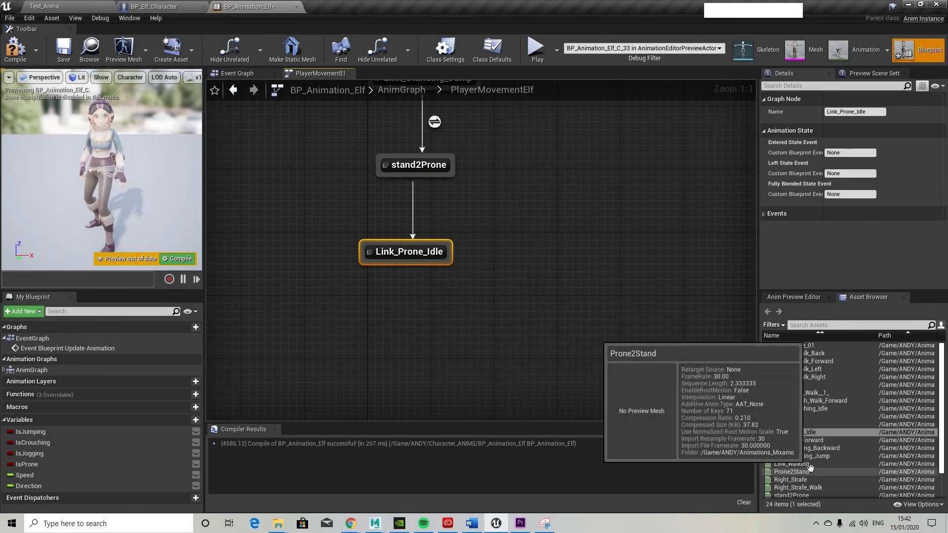
left_click_drag(810, 470, 407, 320)
Name and position the Prone2Stand state, then add its transition back to Link_Idle
left_click(444, 355)
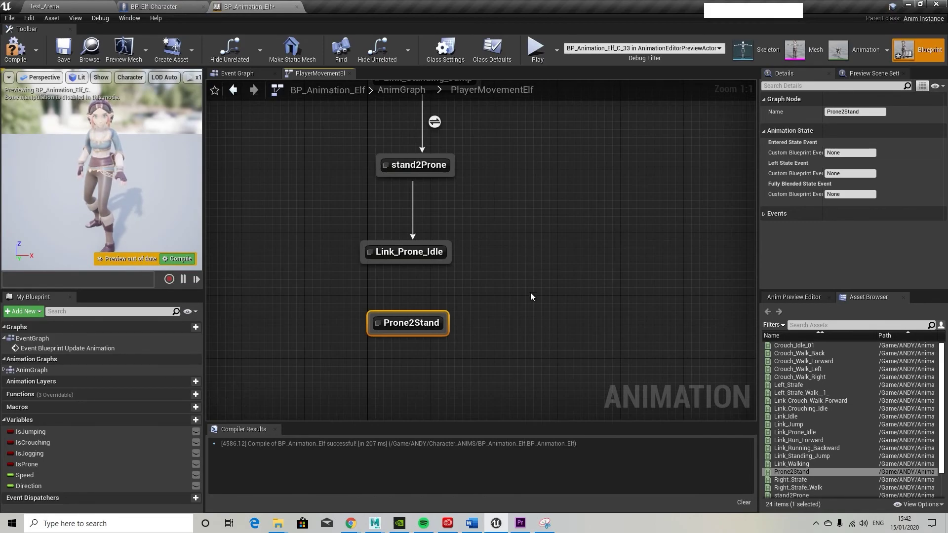
scroll(530, 292, "down", 1)
scroll(530, 292, "up", 1)
right_click_drag(497, 316, 571, 394)
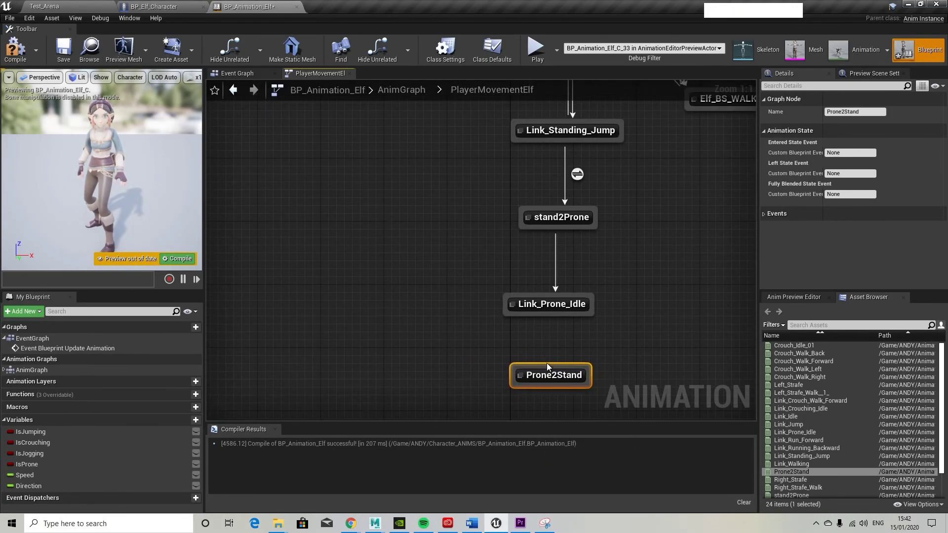
left_click_drag(556, 378, 382, 237)
right_click_drag(520, 214, 534, 268)
right_click_drag(534, 230, 490, 311)
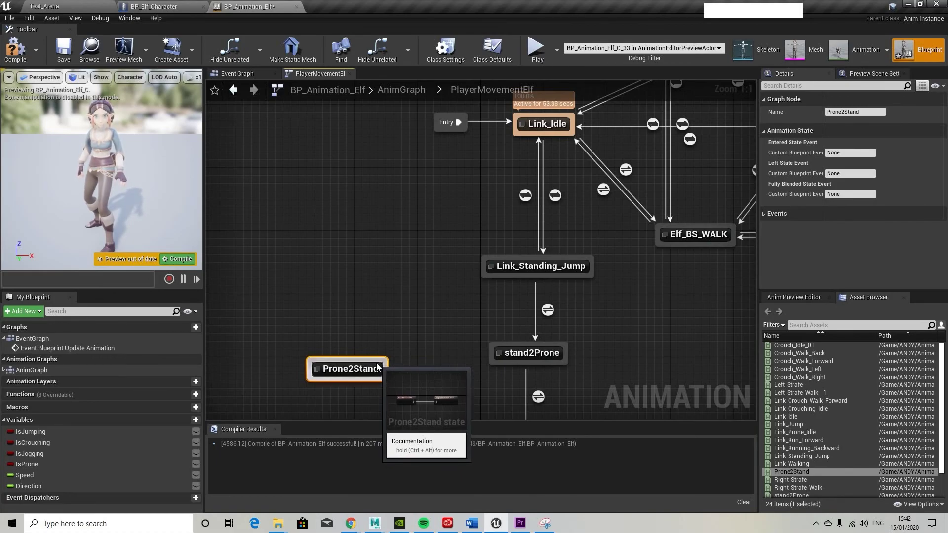
left_click_drag(375, 368, 518, 133)
right_click_drag(577, 380, 561, 277)
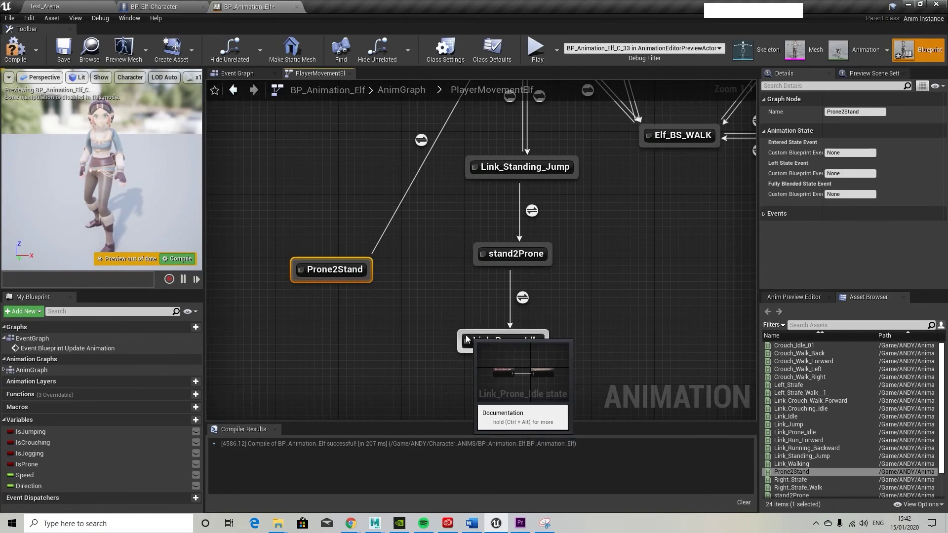
Link Link_Prone_Idle to Prone2Stand and open the stand2Prone to Link_Prone_Idle rule
left_click_drag(495, 345, 367, 275)
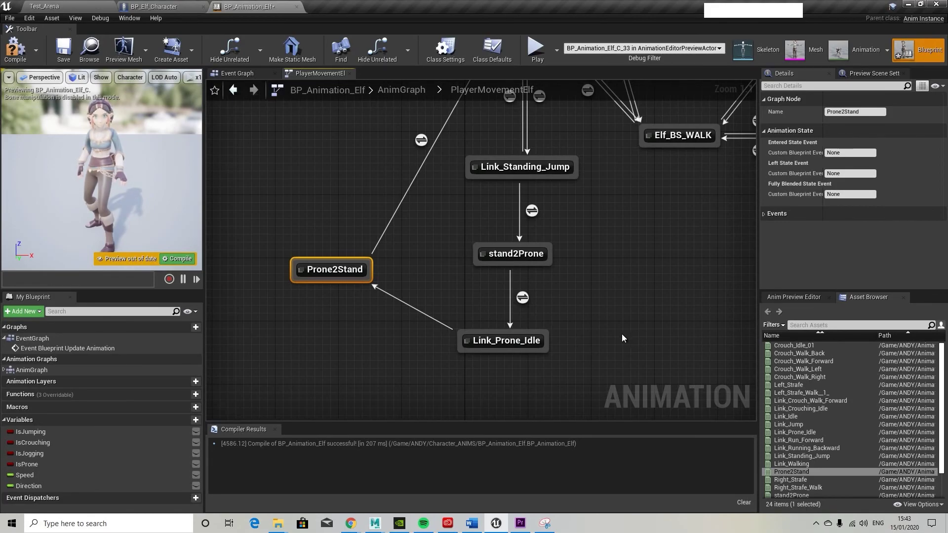
right_click_drag(621, 335, 605, 322)
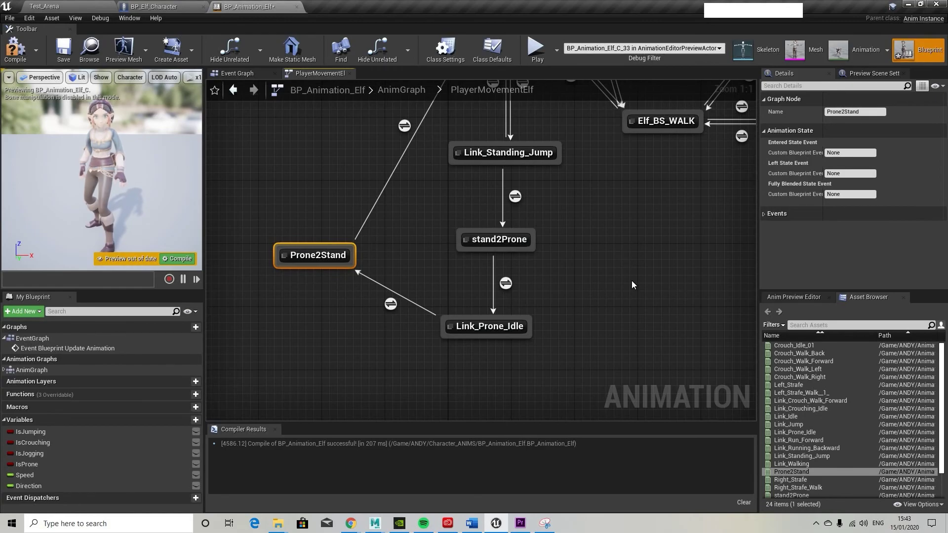
double_click(505, 283)
right_click_drag(505, 285, 641, 314)
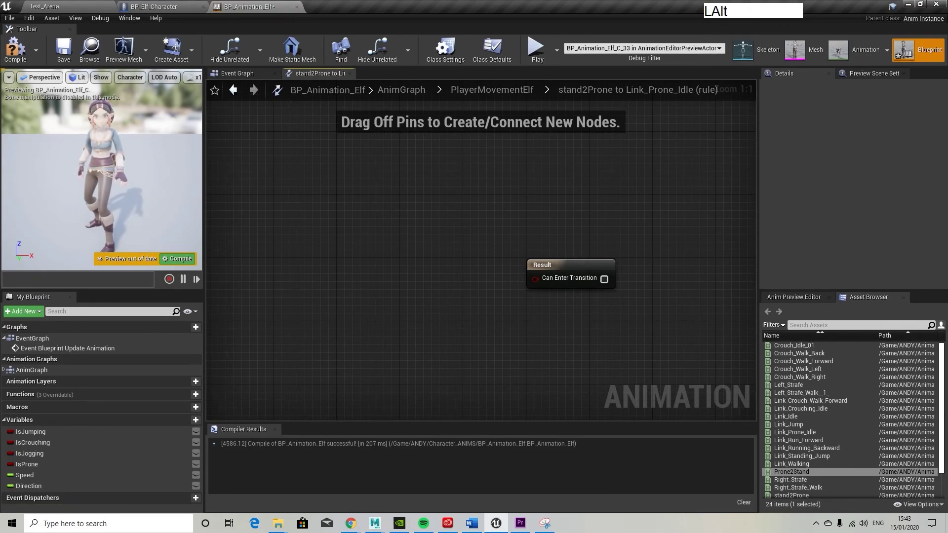
Change the stand2Prone to Link_Prone_Idle crossfade duration from 0.2 to 0
key("alt+F9")
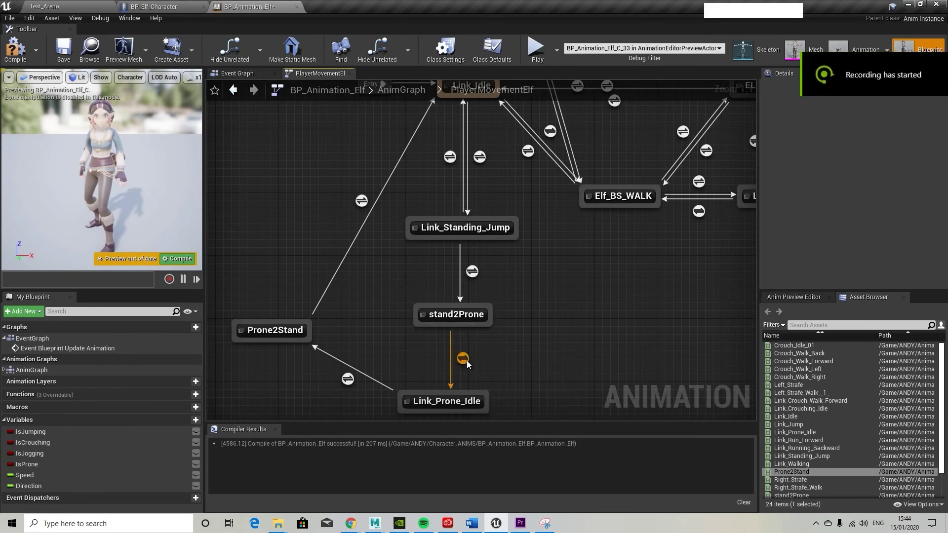
left_click(464, 360)
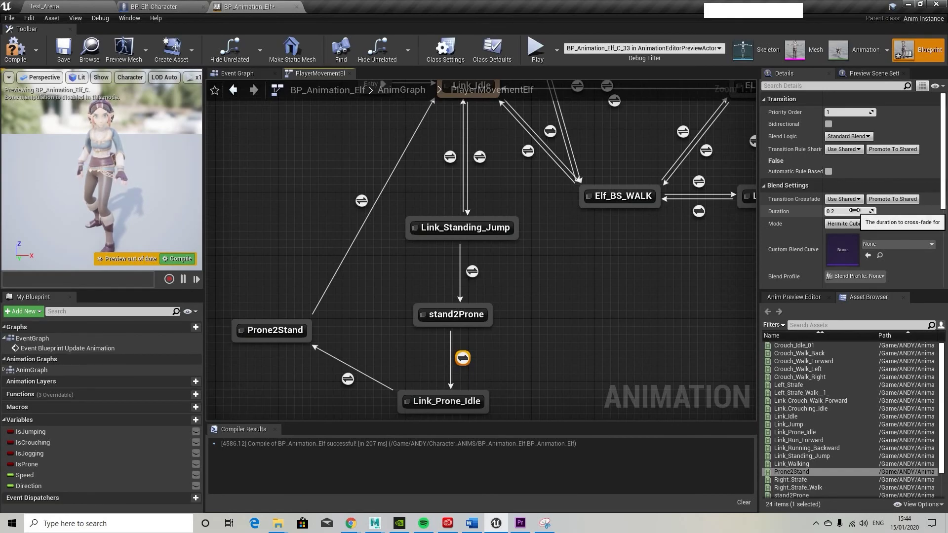
left_click(853, 210)
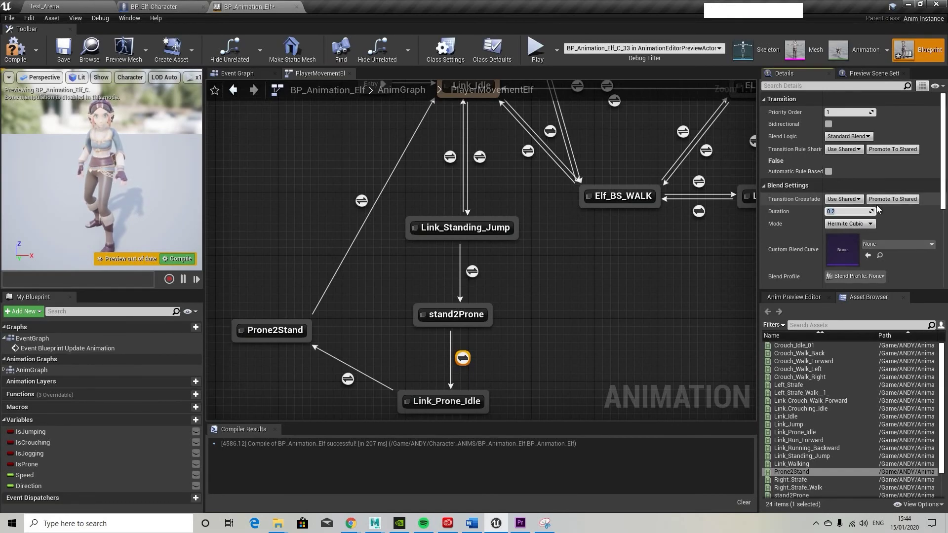
key("BackSpace")
type("0")
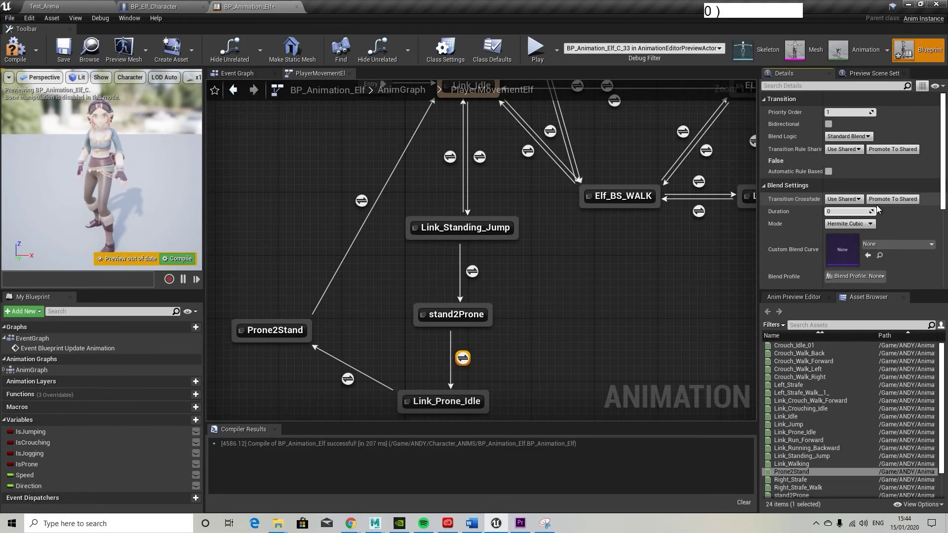
key("Return")
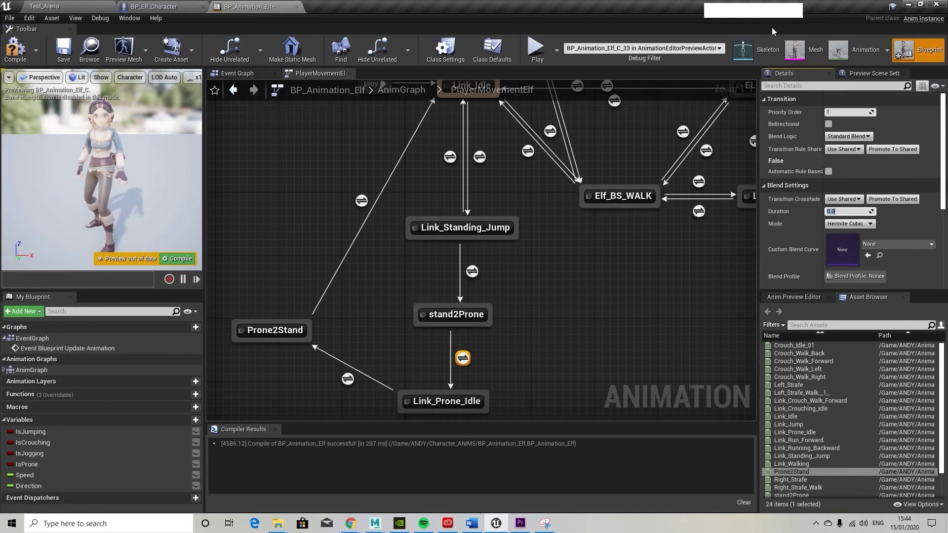
left_click(626, 240)
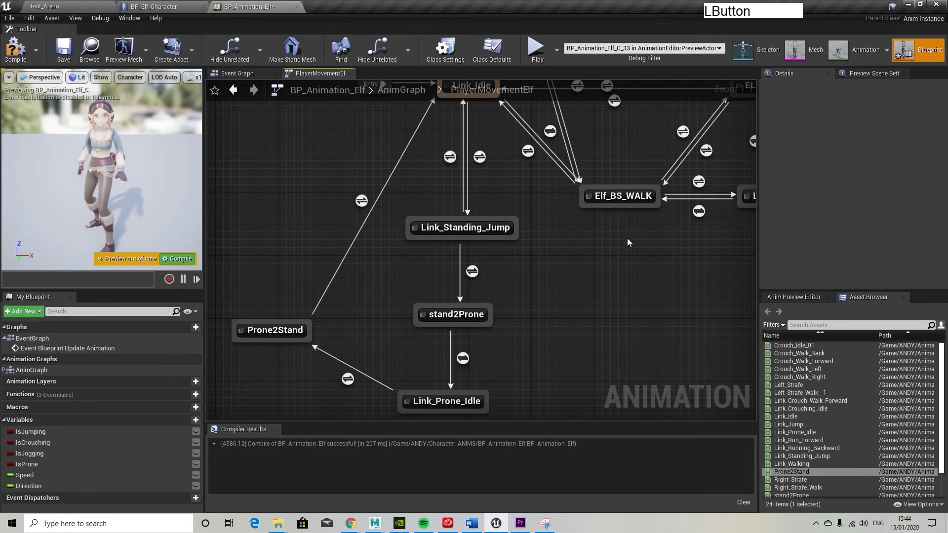
left_click(463, 358)
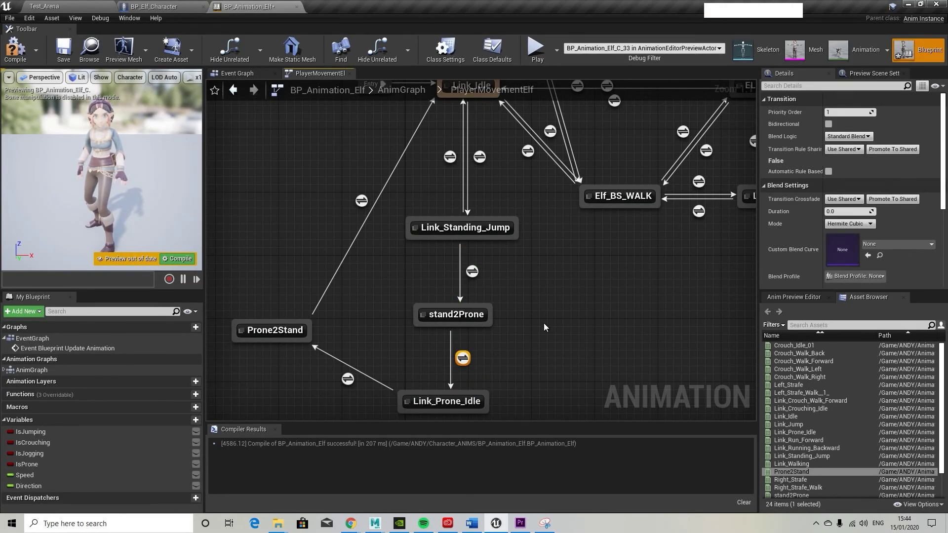
Add a Time Remaining (stand2Prone) node to the stand2Prone to Link_Prone_Idle rule
double_click(463, 359)
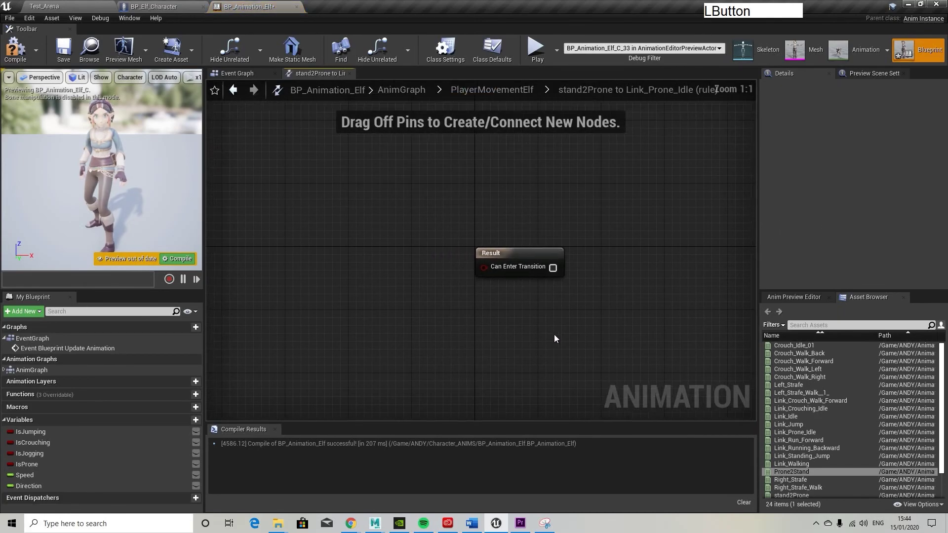
right_click_drag(554, 334, 569, 323)
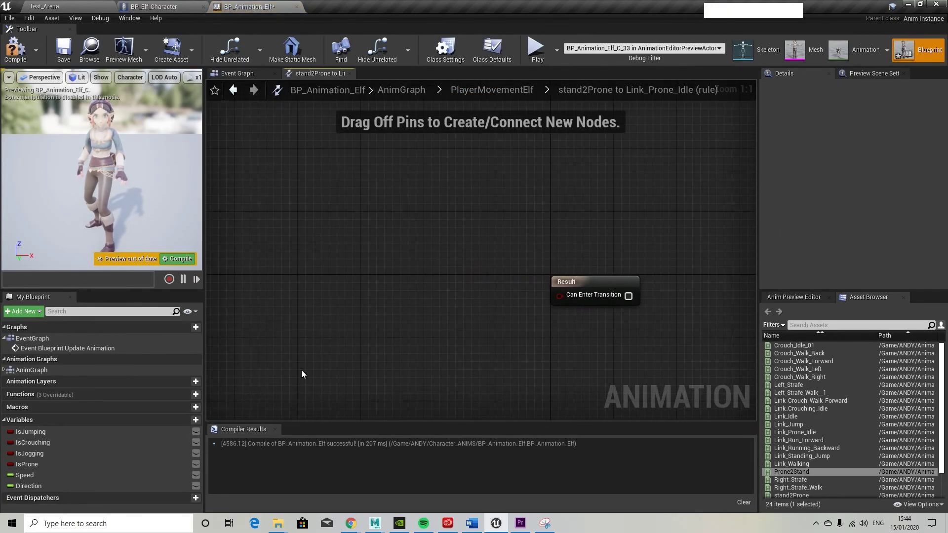
right_click(297, 339)
type("tim ")
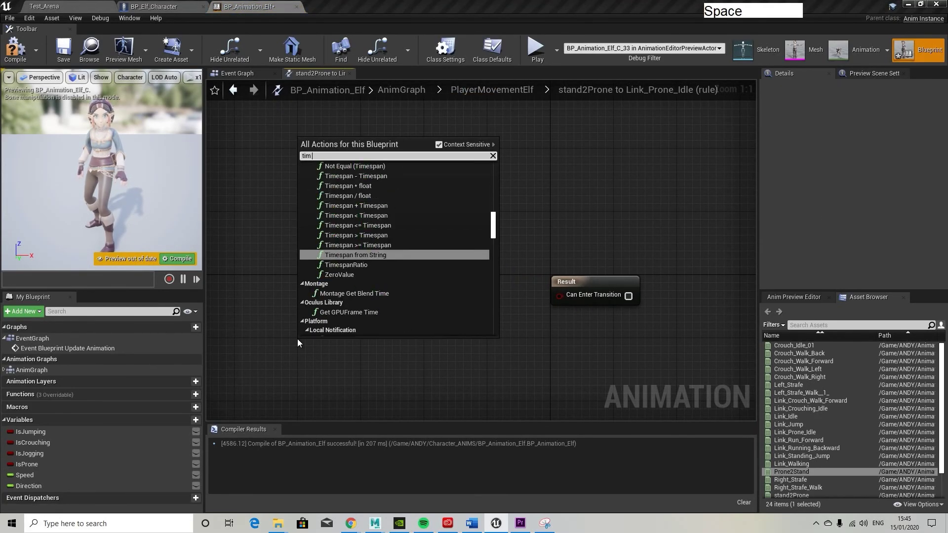
type("ermai")
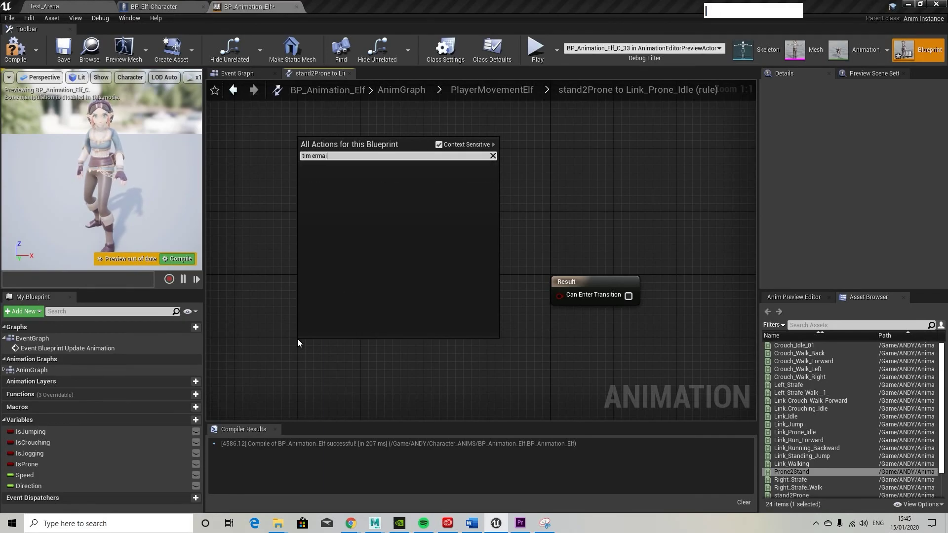
key("BackSpace")
key("BackSpace")
key("BackSpace")
key("BackSpace")
key("BackSpace")
key("BackSpace")
type("e rem")
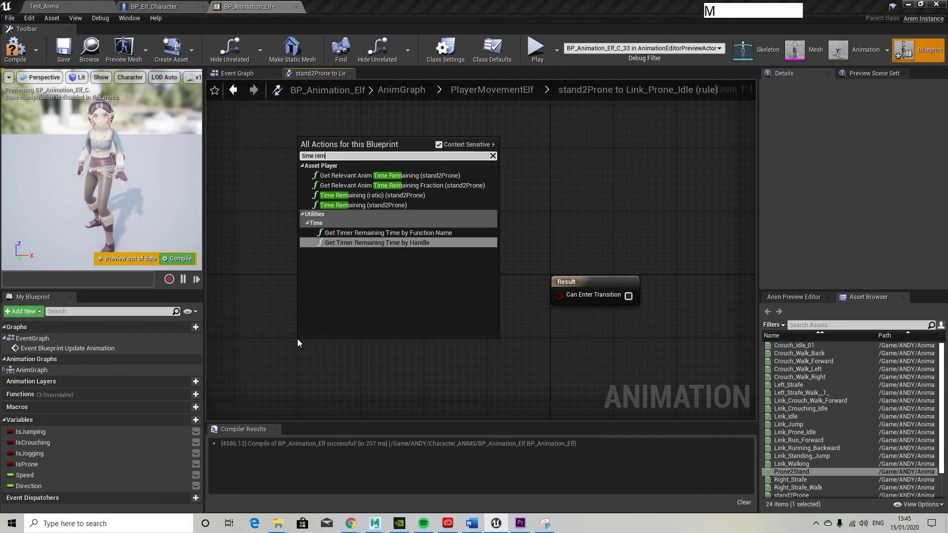
type("aini")
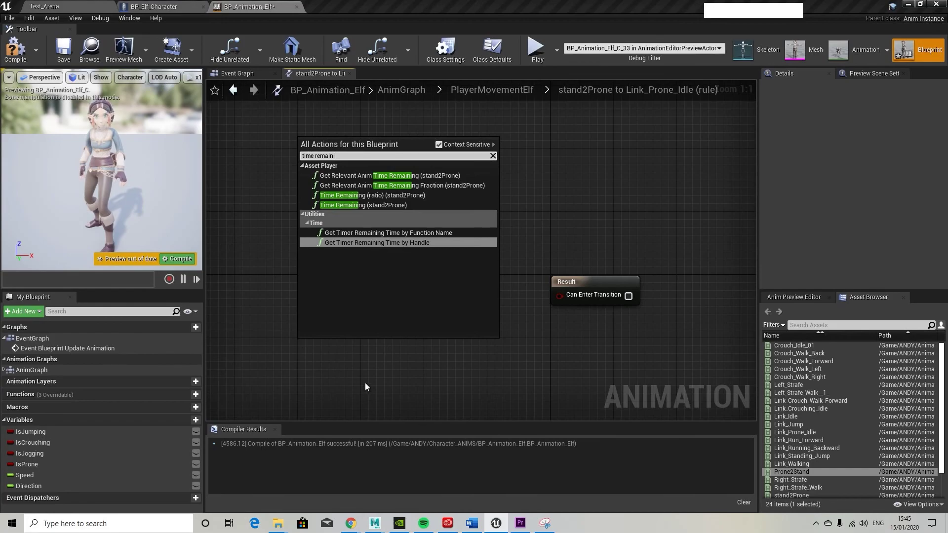
left_click(386, 205)
left_click_drag(365, 347, 467, 339)
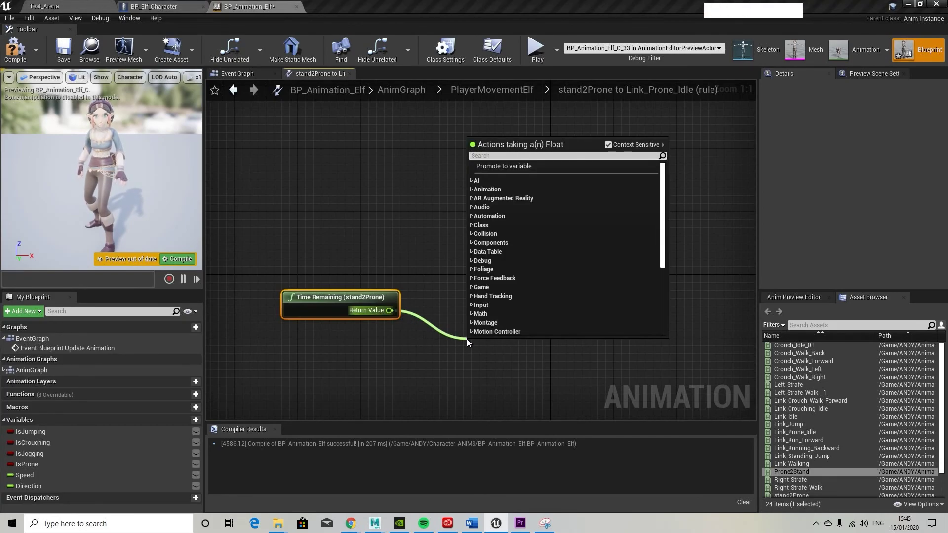
Feed Time Remaining into a float <= float comparison with B set to 0.1
type("<=")
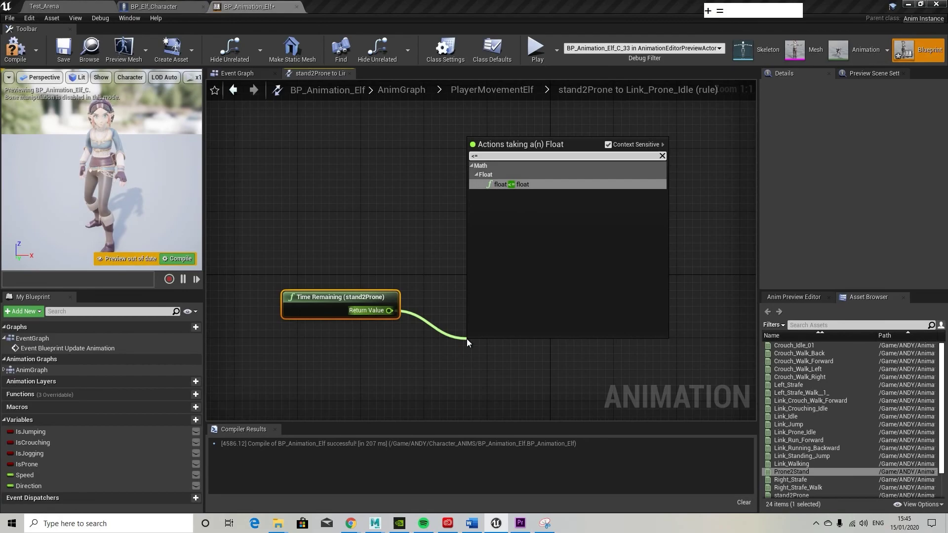
left_click(511, 184)
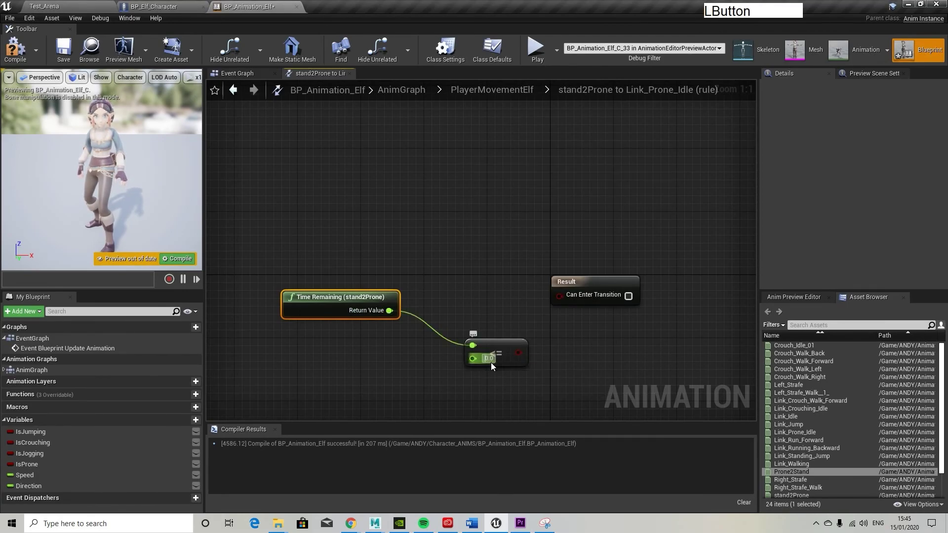
left_click(491, 362)
key("BackSpace")
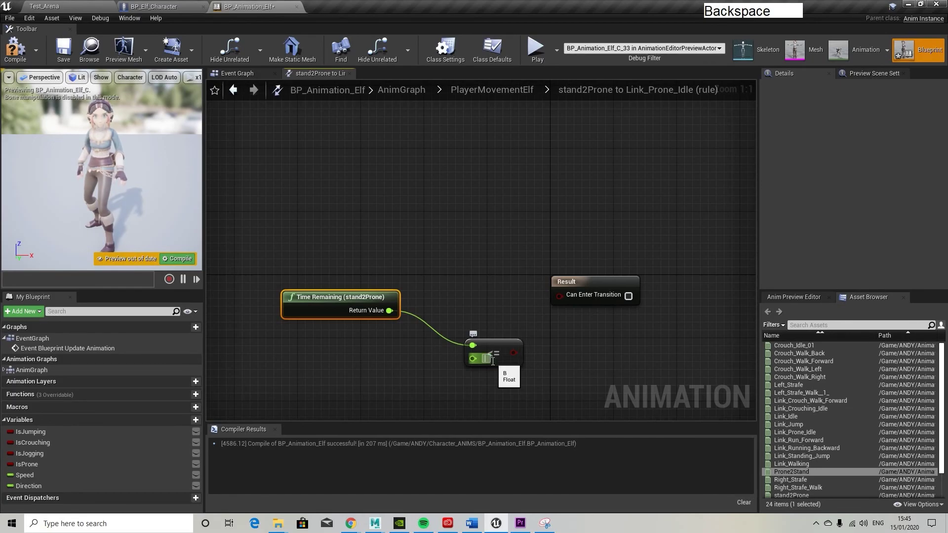
type("0.1")
key("Return")
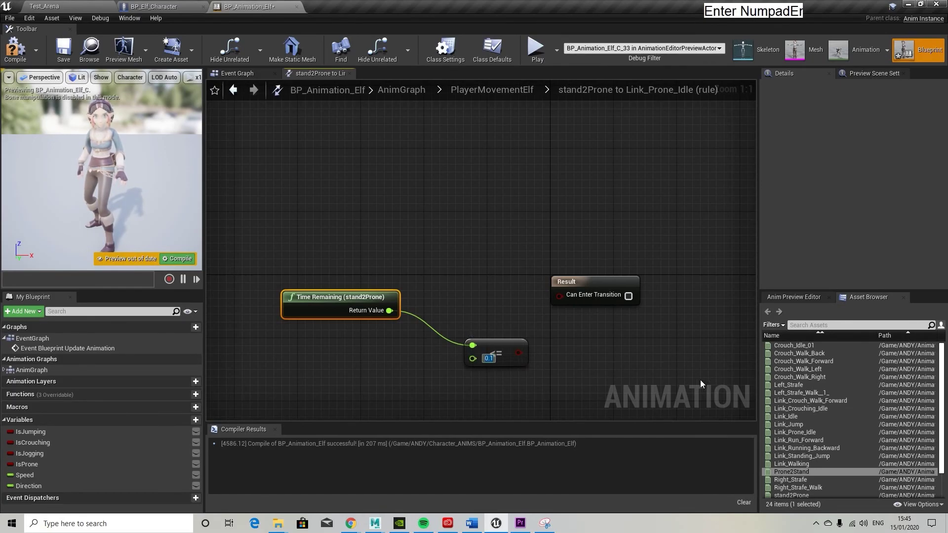
left_click(486, 372)
left_click_drag(501, 346, 438, 347)
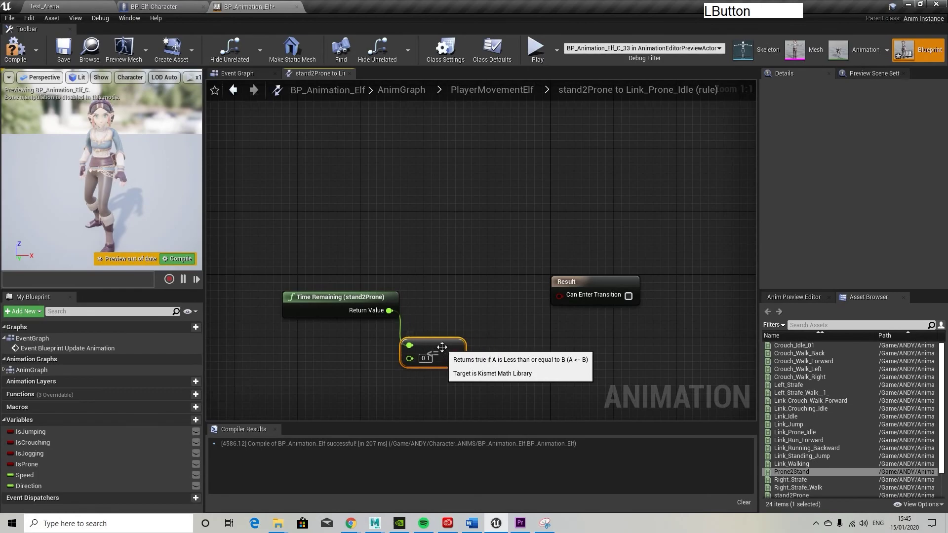
left_click_drag(596, 290, 667, 298)
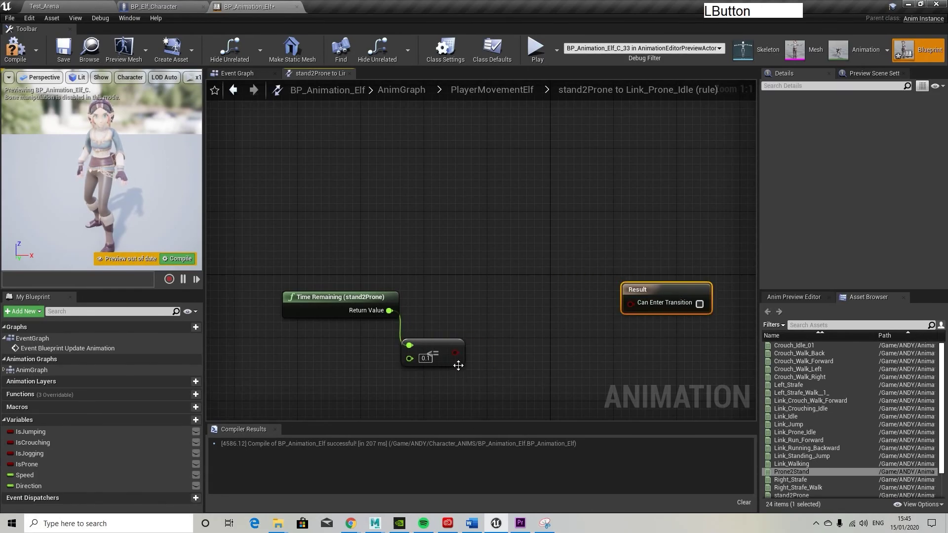
left_click_drag(455, 352, 520, 323)
Add an AND Boolean node after the time comparison and an IsProne getter
type("and")
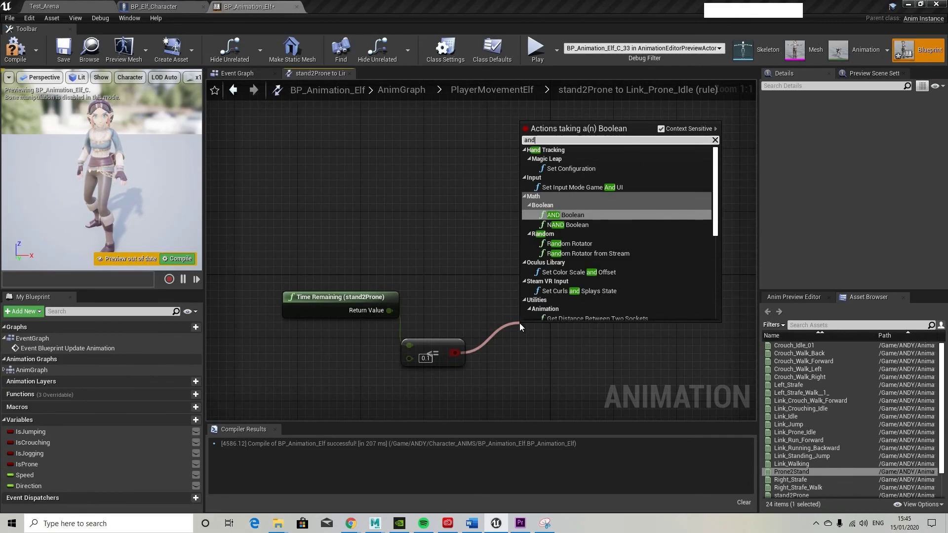
left_click(572, 215)
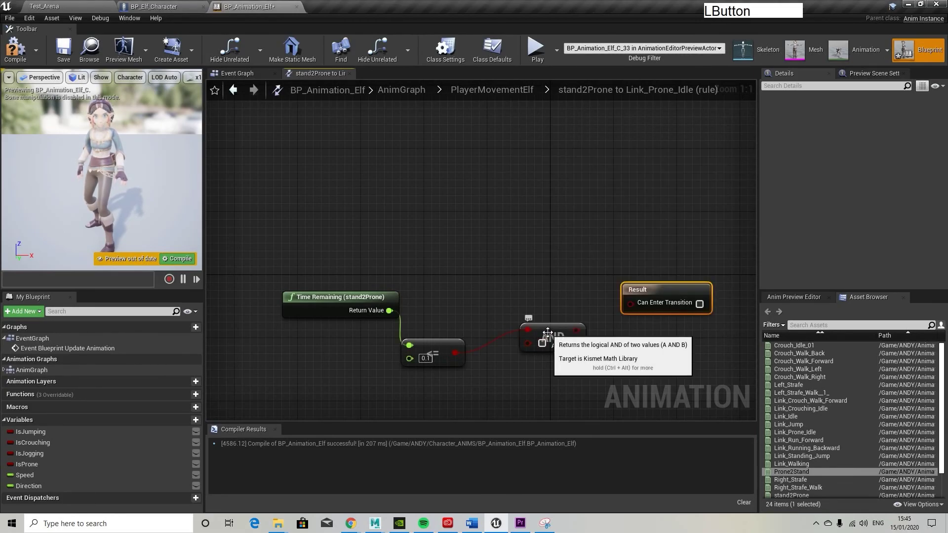
left_click_drag(548, 332, 532, 324)
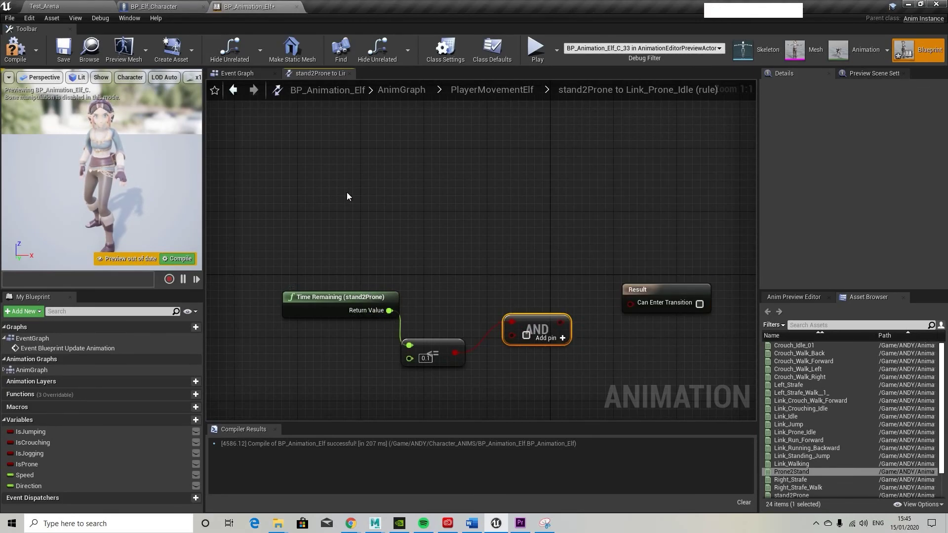
left_click_drag(41, 463, 312, 246)
left_click(340, 257)
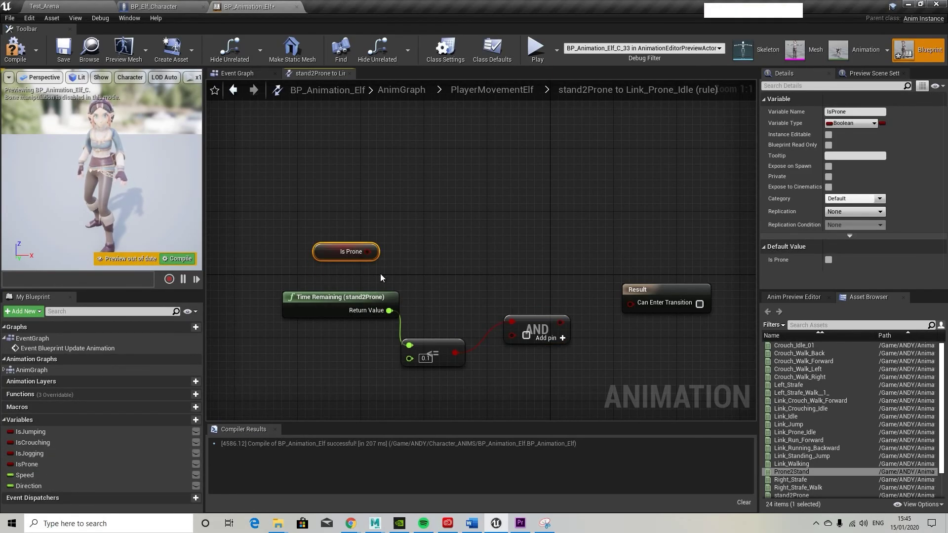
Check IsProne == true, combine both checks in the AND, and compile
left_click_drag(367, 252, 447, 267)
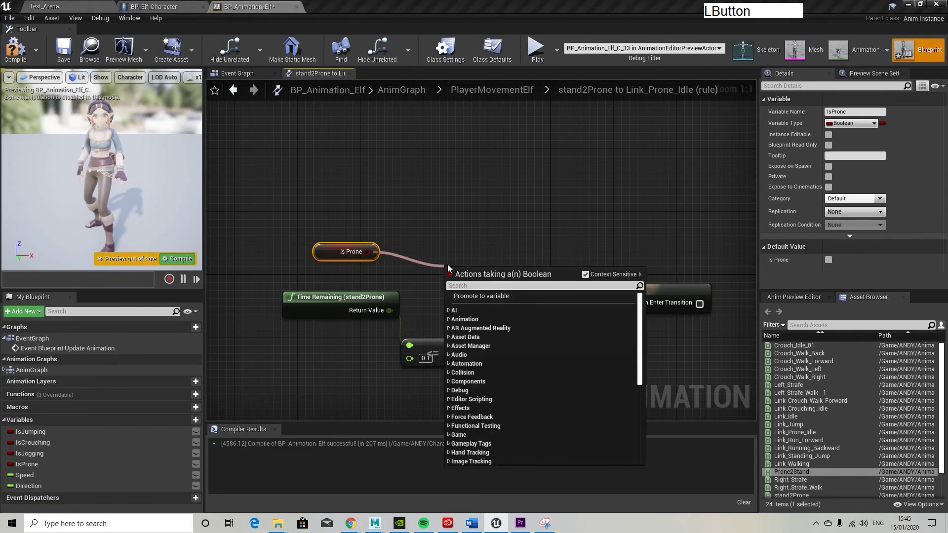
type("==")
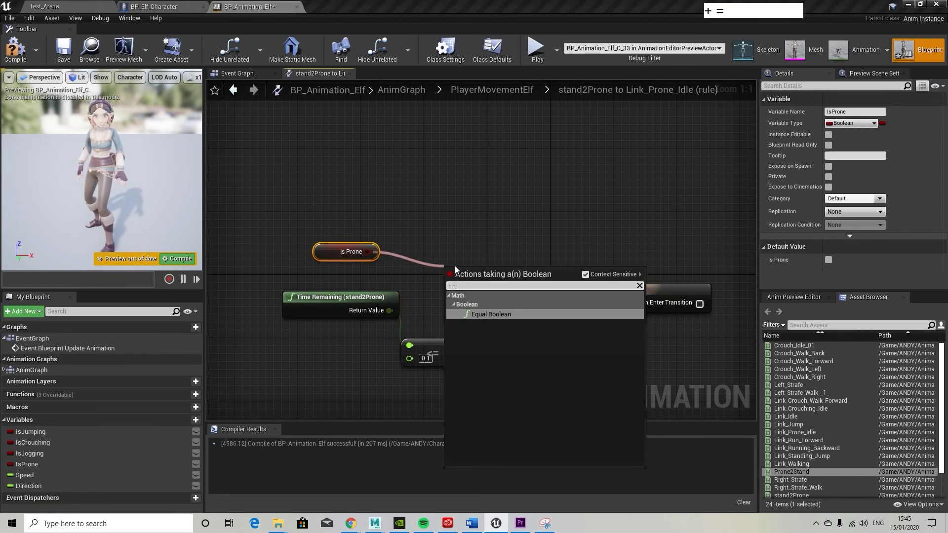
left_click(510, 314)
mouse_move(475, 286)
left_mouse_down()
mouse_move(458, 258)
mouse_move(467, 273)
left_mouse_up()
left_click(463, 264)
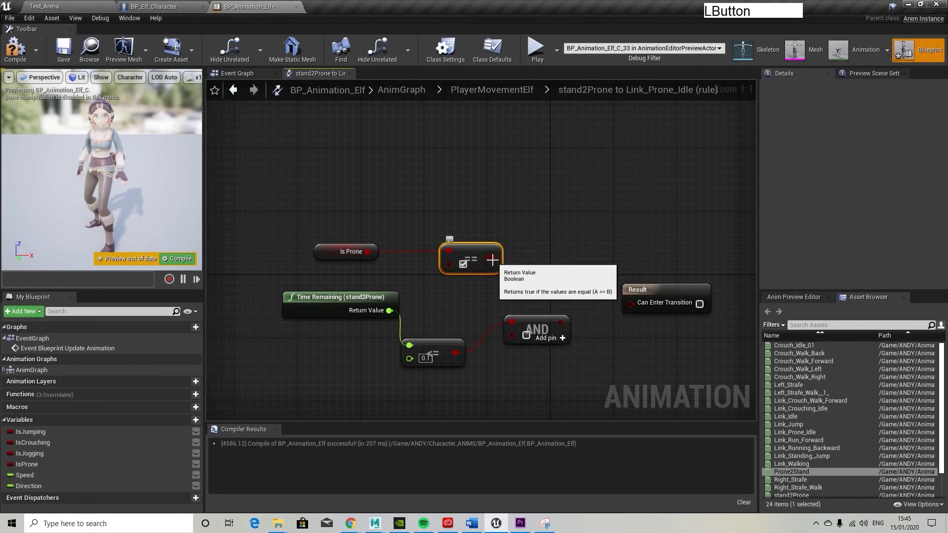
left_click_drag(492, 260, 513, 321)
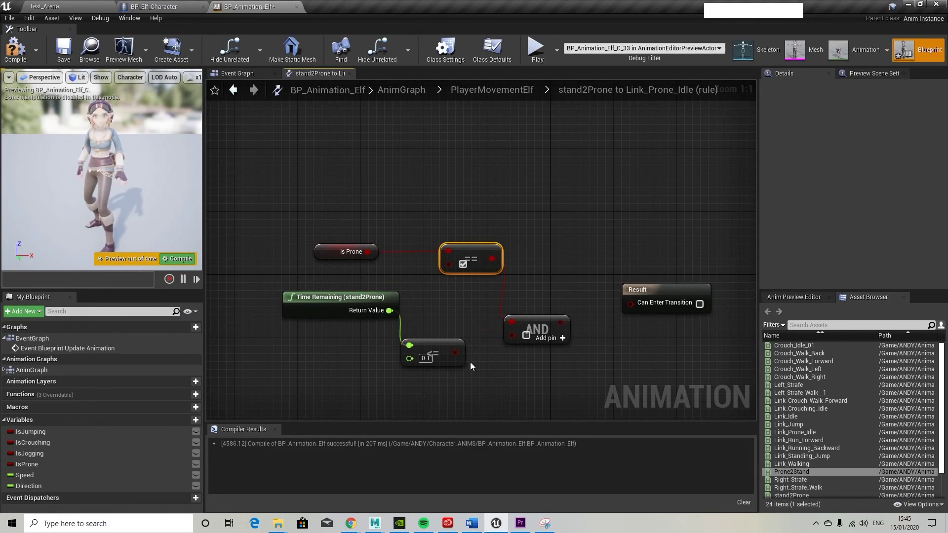
left_click_drag(455, 353, 630, 302)
left_click(19, 57)
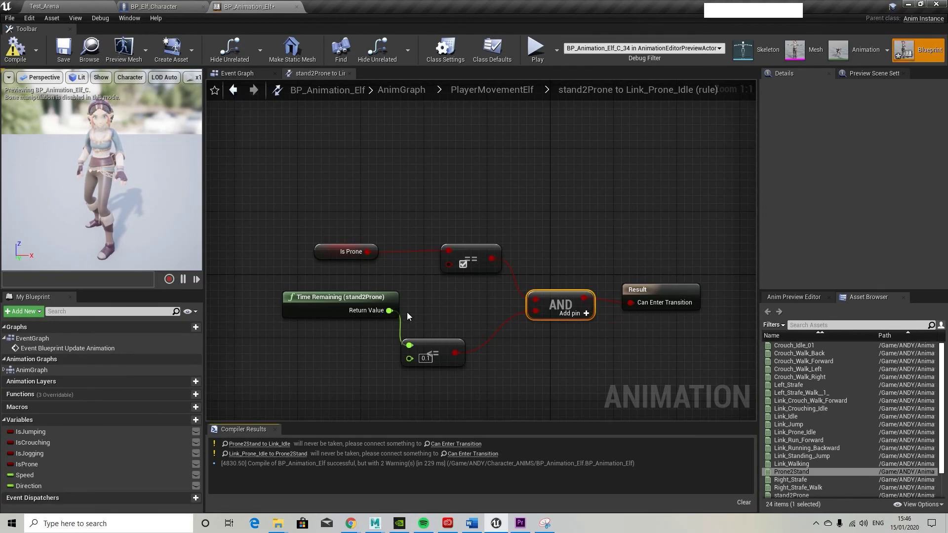
left_click(493, 90)
Open the Link_Prone_Idle to Prone2Stand rule and add an IsProne getter
right_click_drag(493, 335, 587, 304)
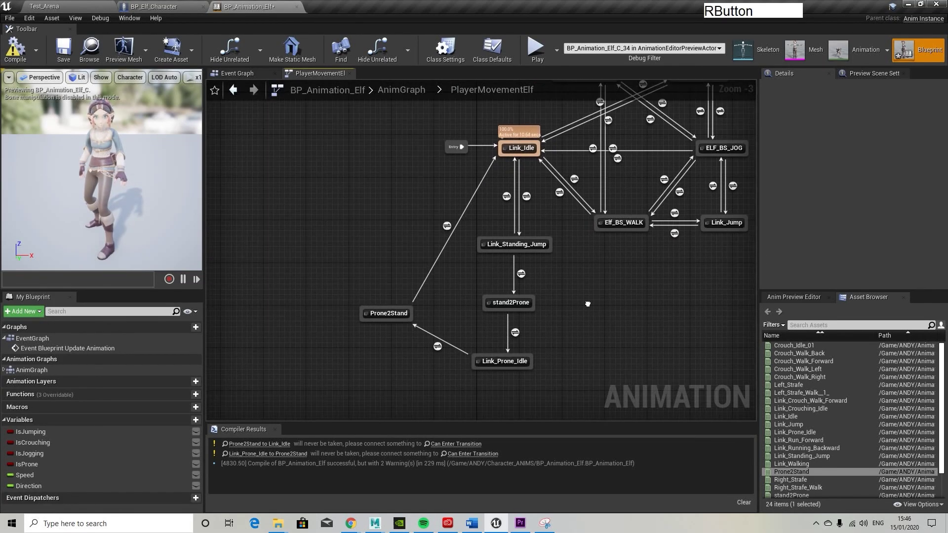
double_click(437, 347)
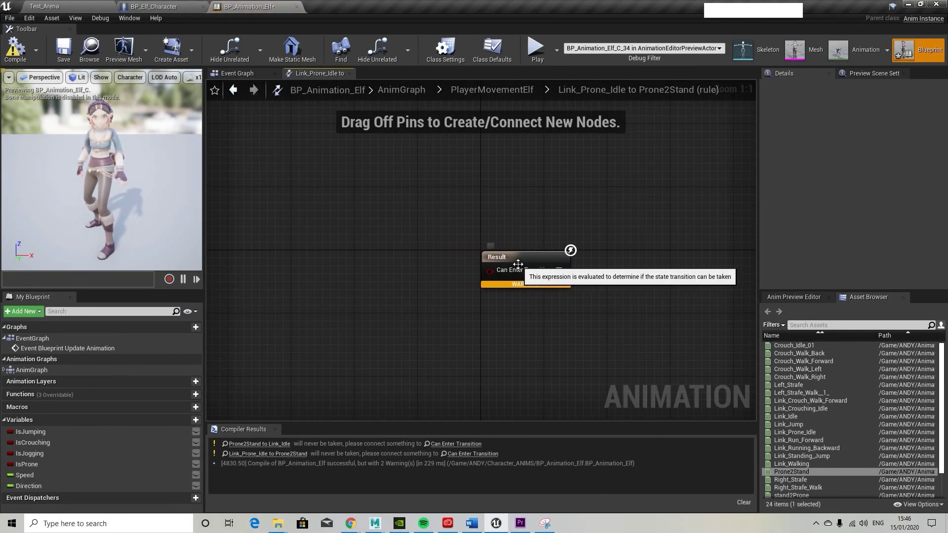
left_click_drag(513, 262, 576, 230)
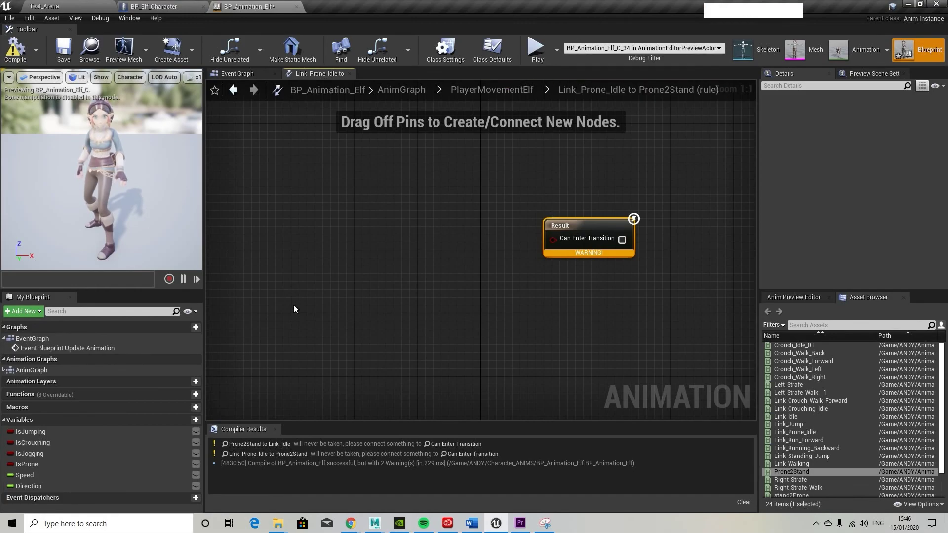
left_click_drag(27, 464, 322, 279)
left_click(352, 290)
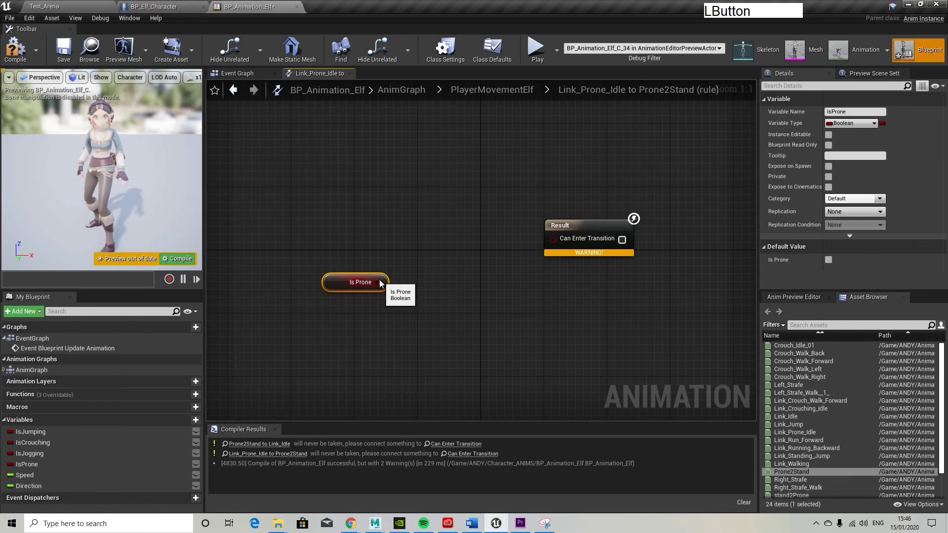
Wire an IsProne != true check into Can Enter Transition and compile
left_click_drag(379, 281, 441, 260)
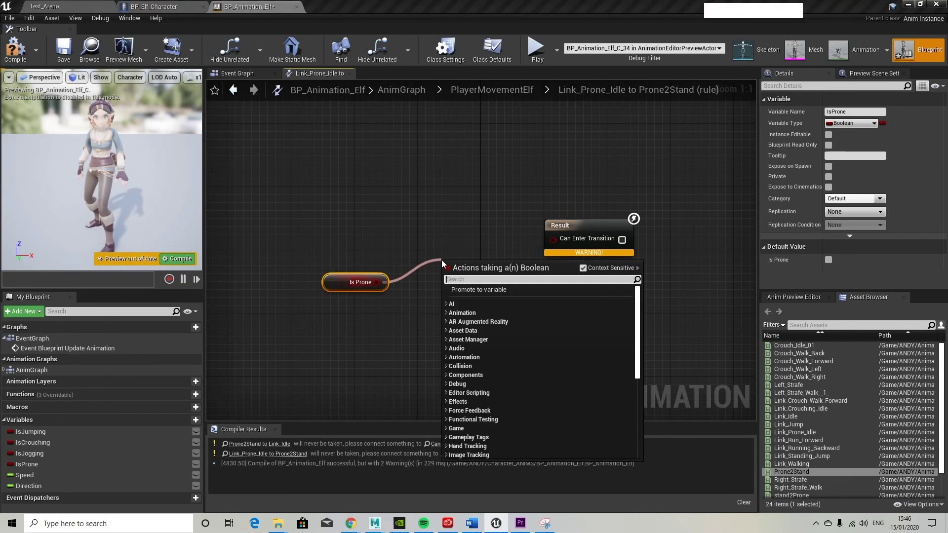
key("shift")
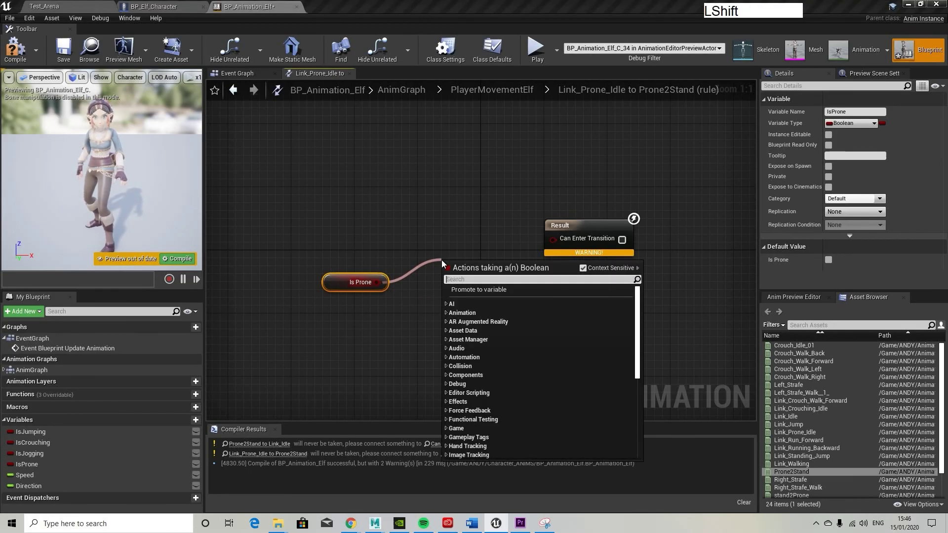
type("!")
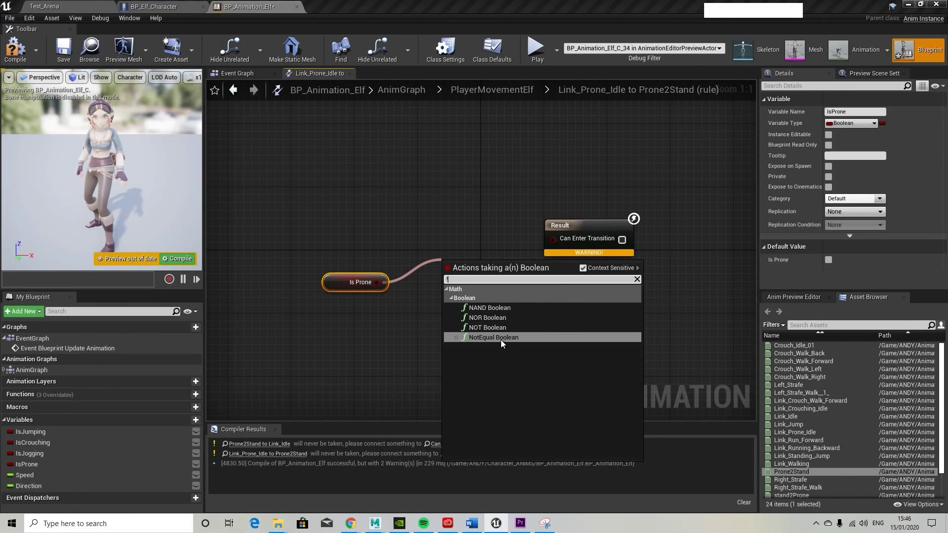
left_click(501, 340)
left_click_drag(477, 273, 553, 239)
left_click(433, 270)
left_click_drag(442, 271, 480, 263)
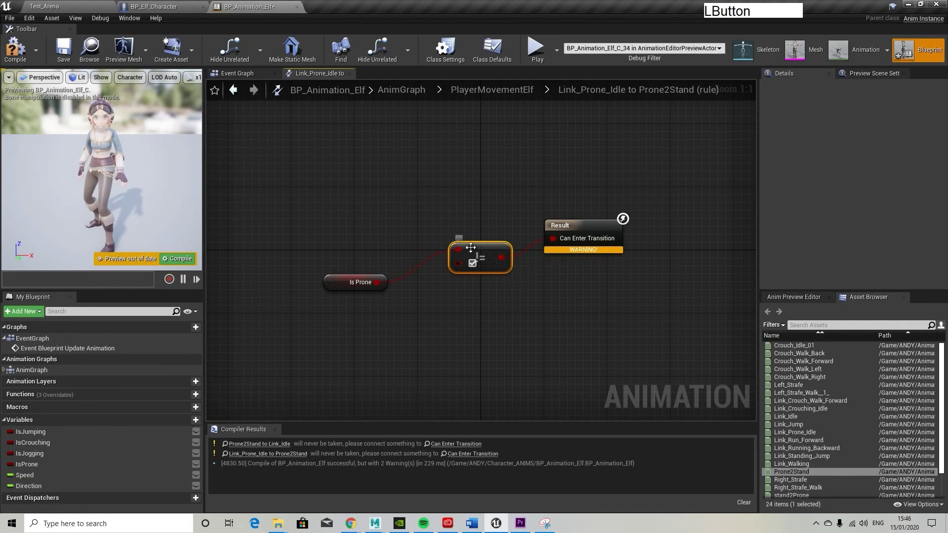
left_click(28, 44)
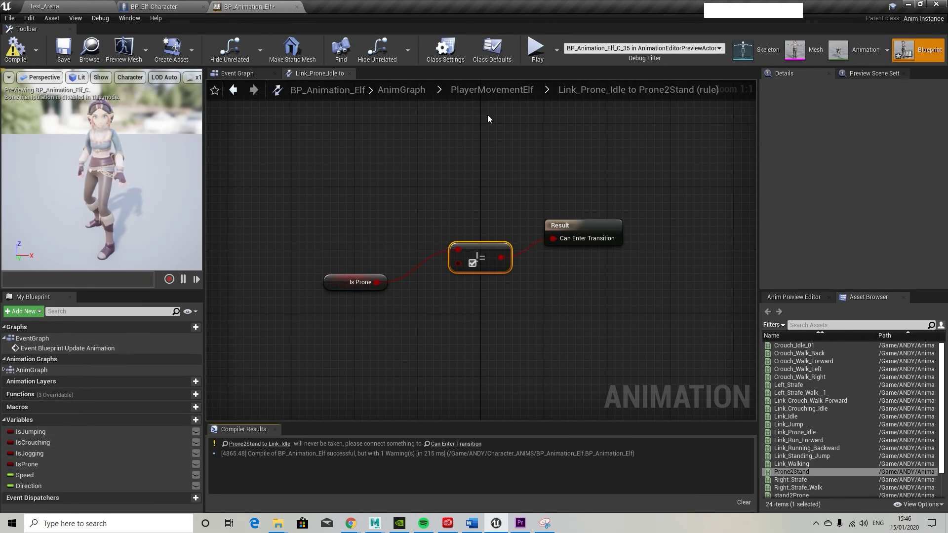
left_click(489, 91)
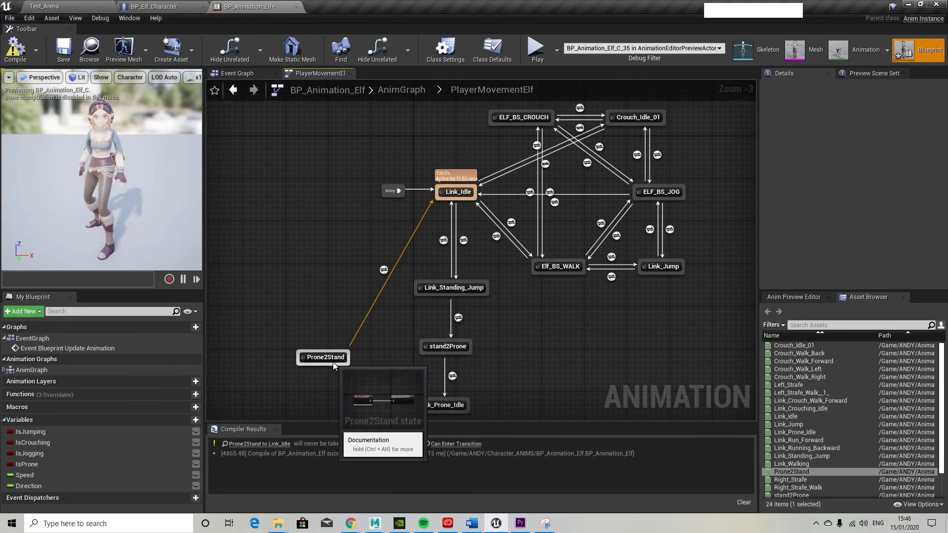
Change the Prone2Stand to Link_Idle transition's blend duration from 0.2 to 0
double_click(383, 269)
right_click_drag(381, 268, 545, 326)
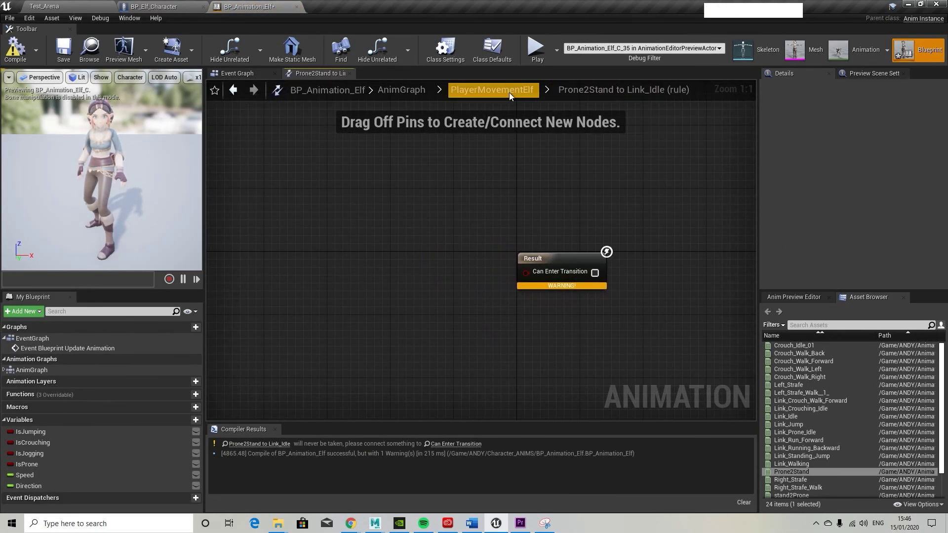
left_click(526, 90)
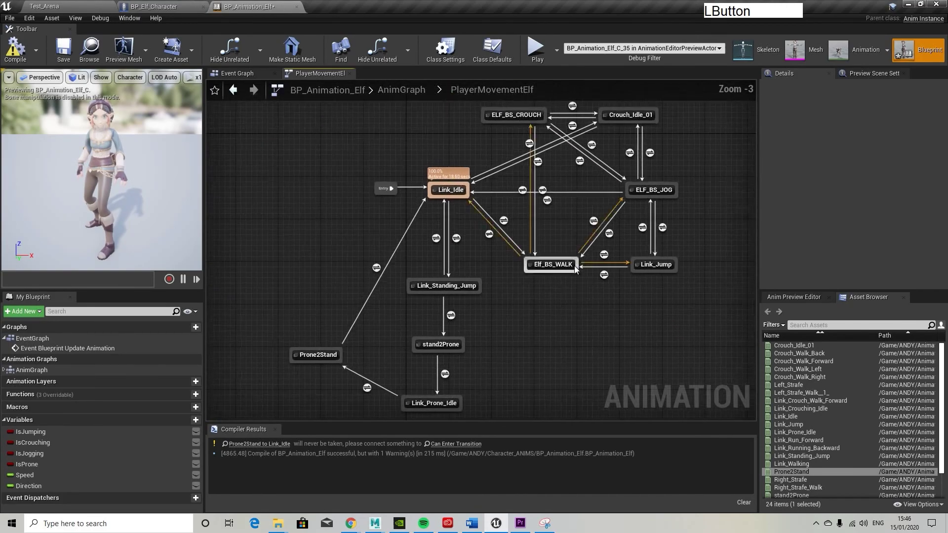
left_click(384, 269)
left_click(384, 270)
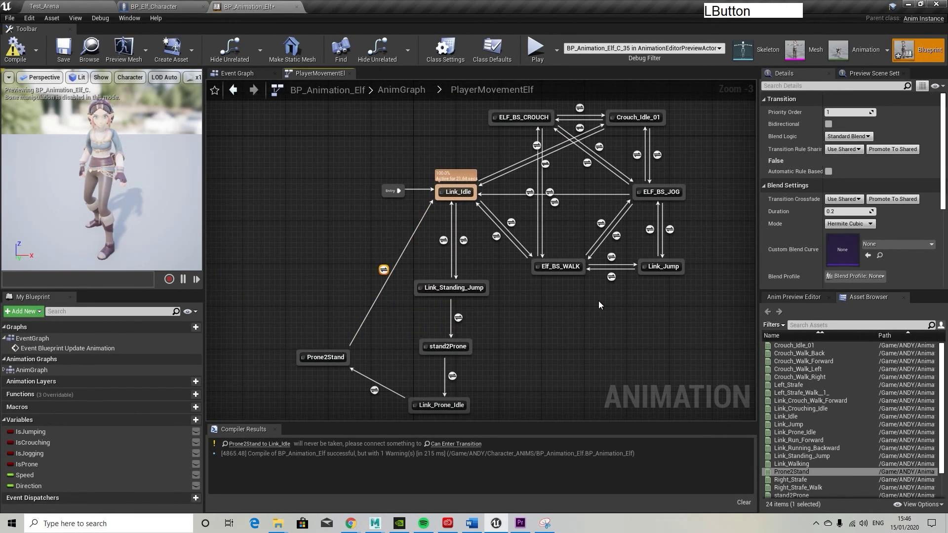
left_click(842, 212)
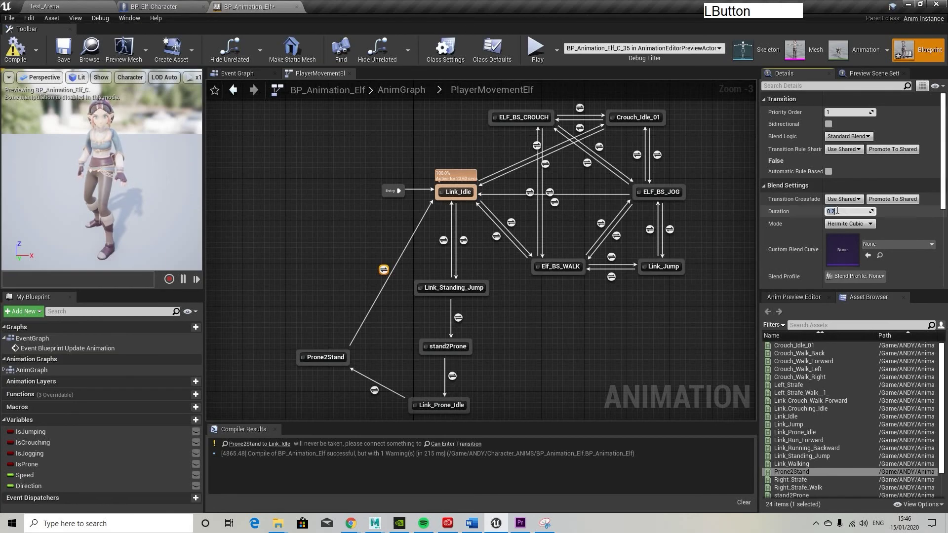
key("BackSpace")
type("0")
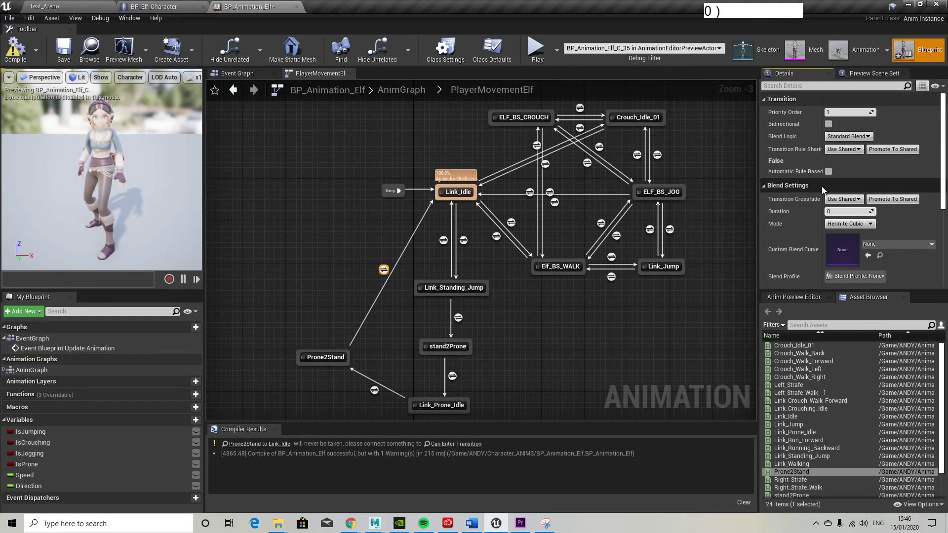
key("Return")
left_click(530, 318)
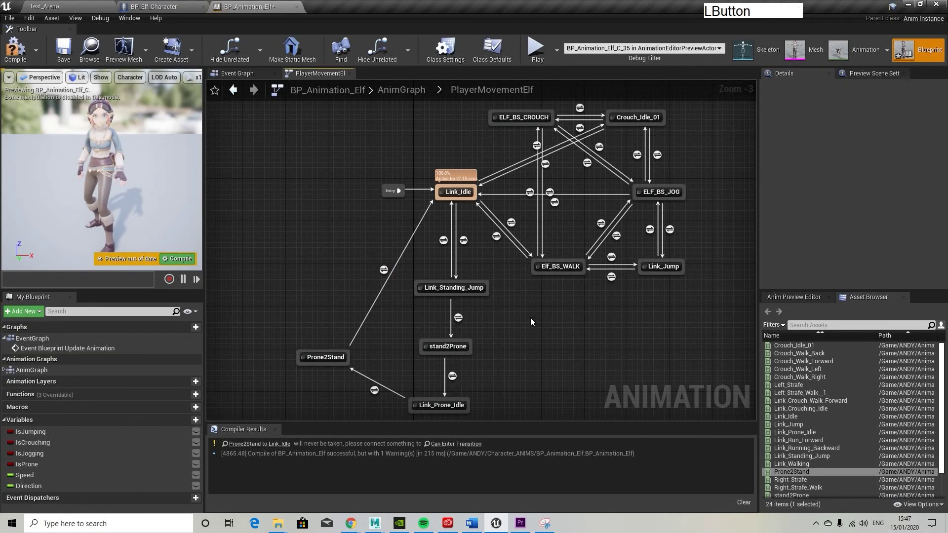
Add a Time Remaining (Prone2Stand) node to the Prone2Stand to Link_Idle rule
double_click(383, 270)
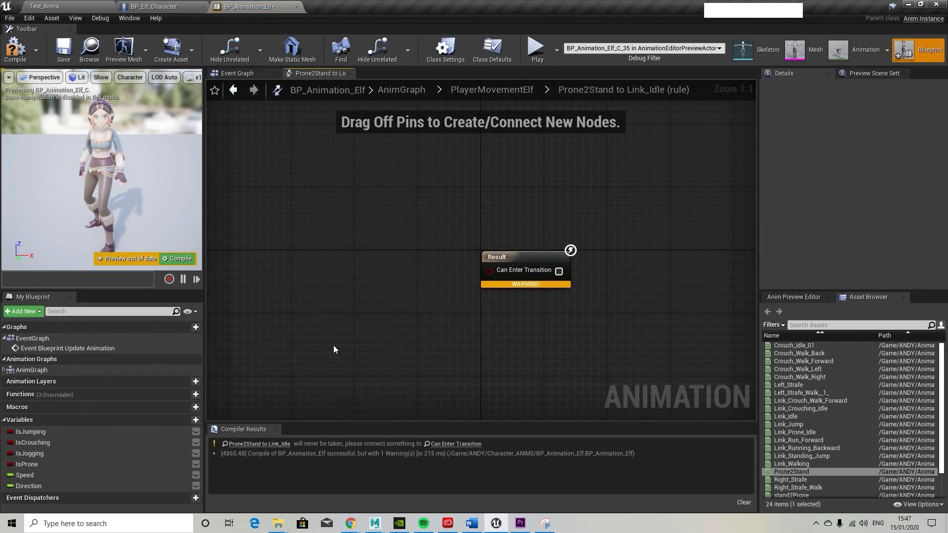
right_click(293, 323)
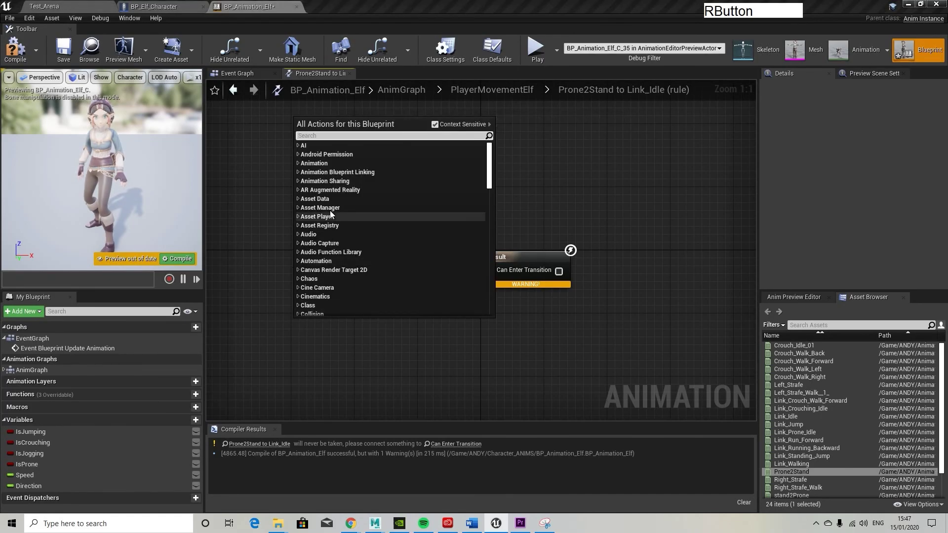
type("timereme")
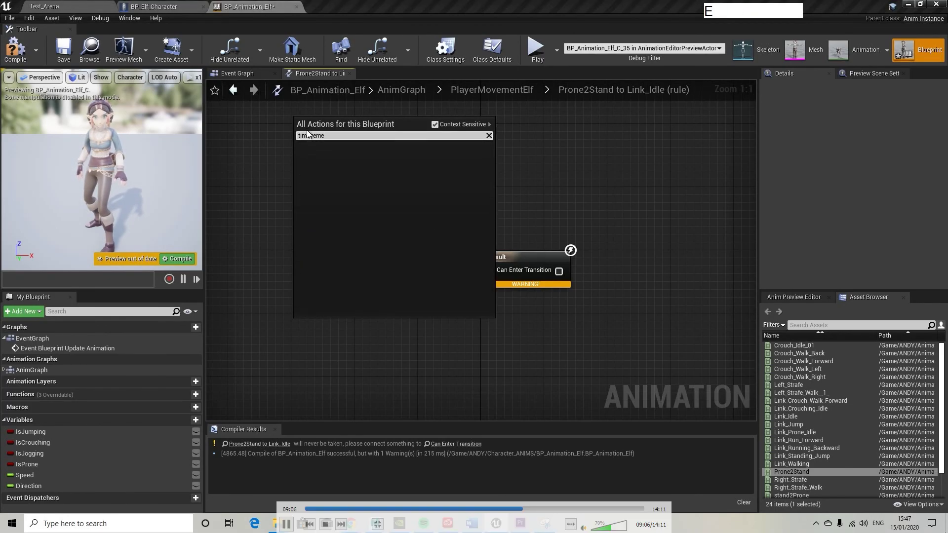
key("BackSpace")
type("aini")
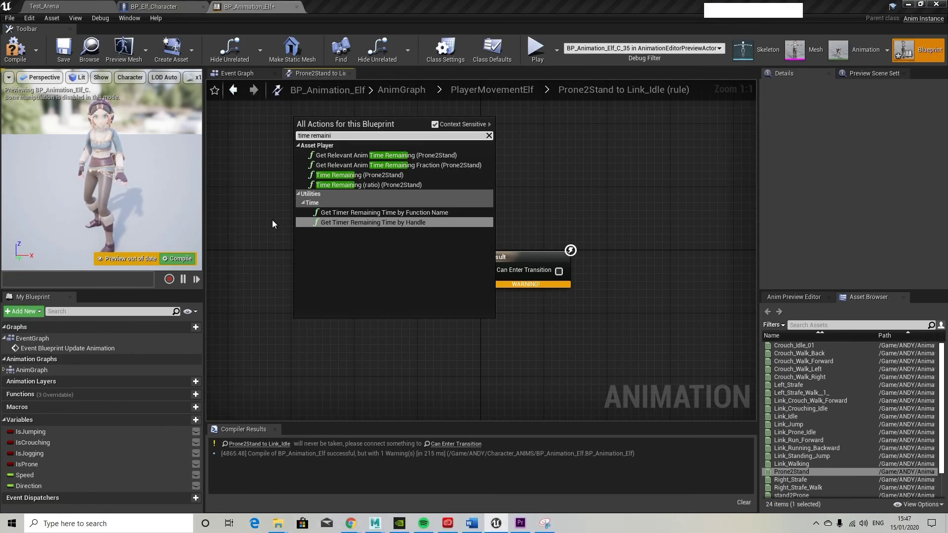
left_click(374, 176)
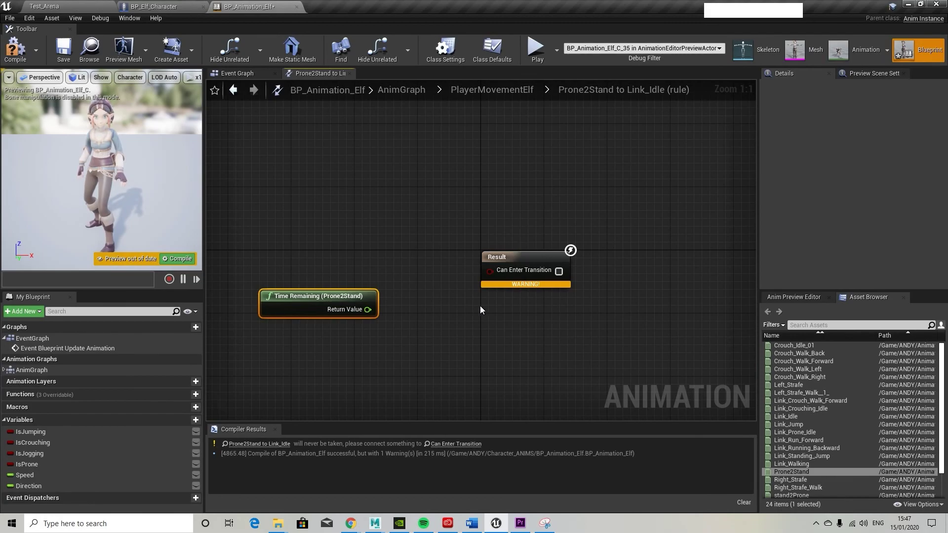
Feed Time Remaining into a float <= float comparison
left_click_drag(370, 310, 428, 325)
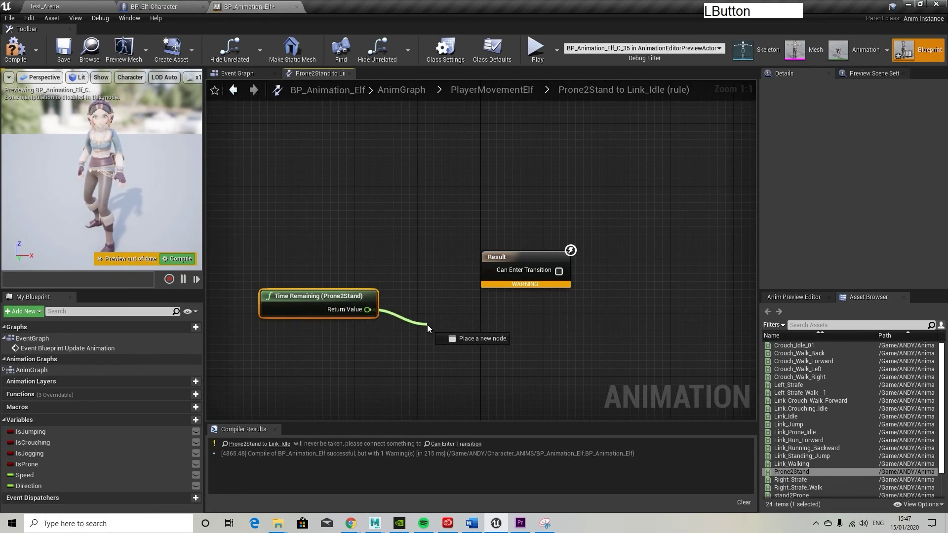
type("<-")
key("BackSpace")
type("-")
key("BackSpace")
type("=")
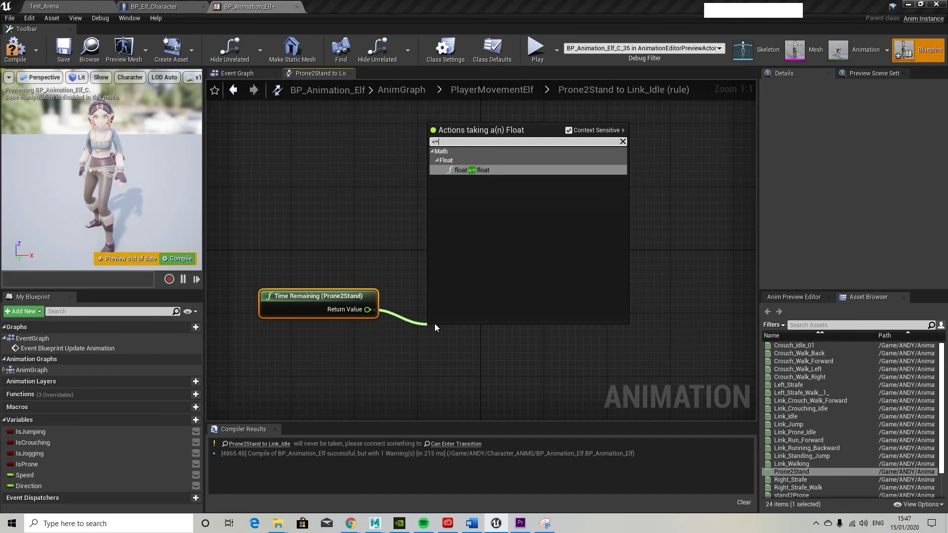
left_click(469, 170)
Move the Result node aside and feed the comparison into a new AND Boolean node
left_click(564, 267)
left_click_drag(572, 267, 650, 267)
left_click_drag(479, 335, 528, 294)
type("and")
left_click(580, 407)
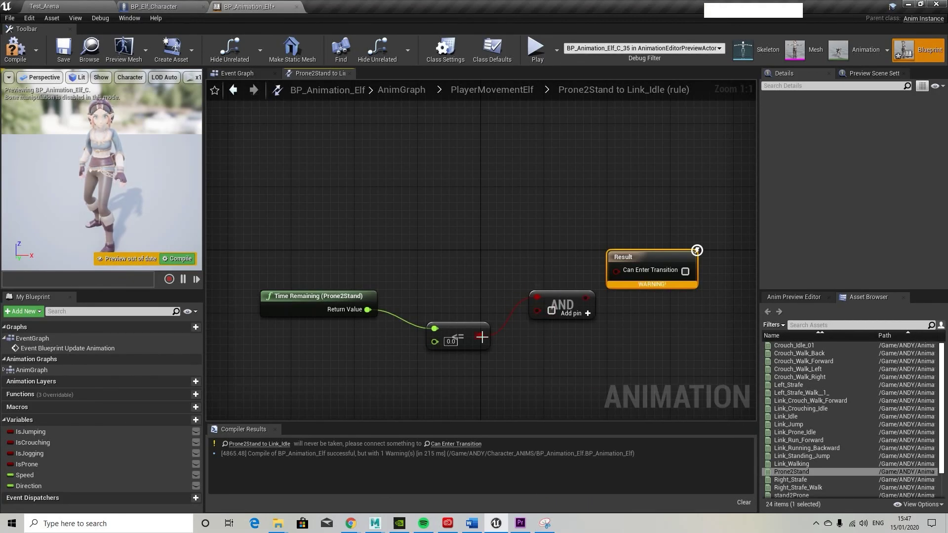
left_click_drag(482, 337, 614, 271)
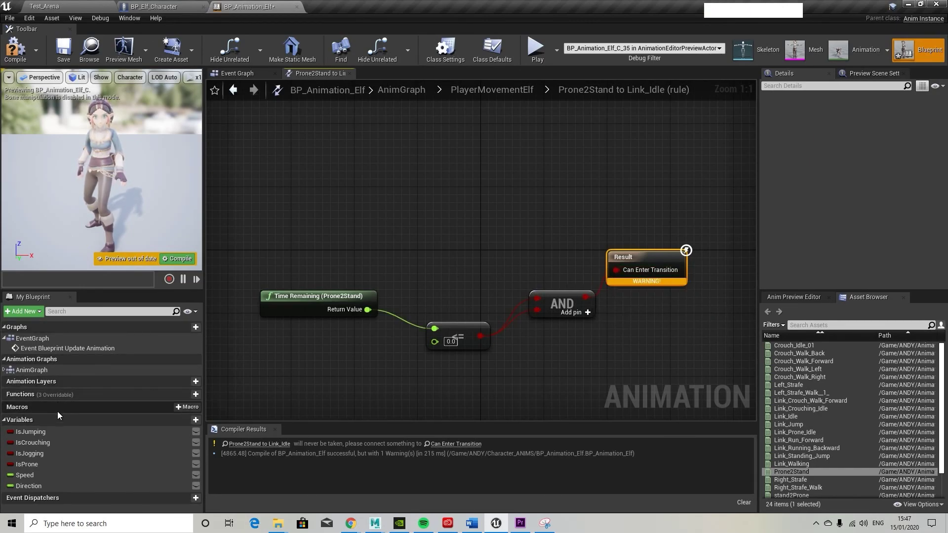
Add an IsProne equal check and wire it into the AND node's top input
left_click_drag(40, 463, 452, 277)
type("--")
key("BackSpace")
key("BackSpace")
type("==")
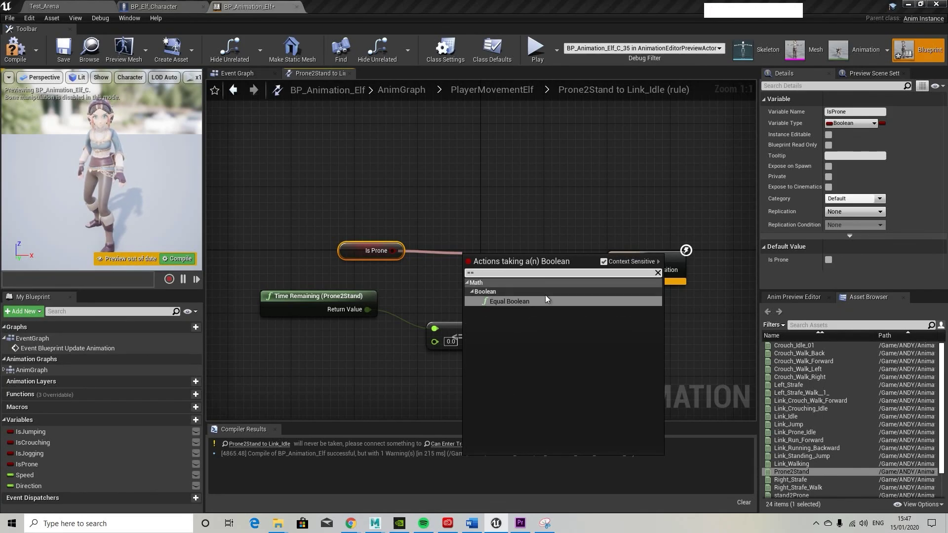
left_click(513, 301)
left_click_drag(378, 251, 299, 250)
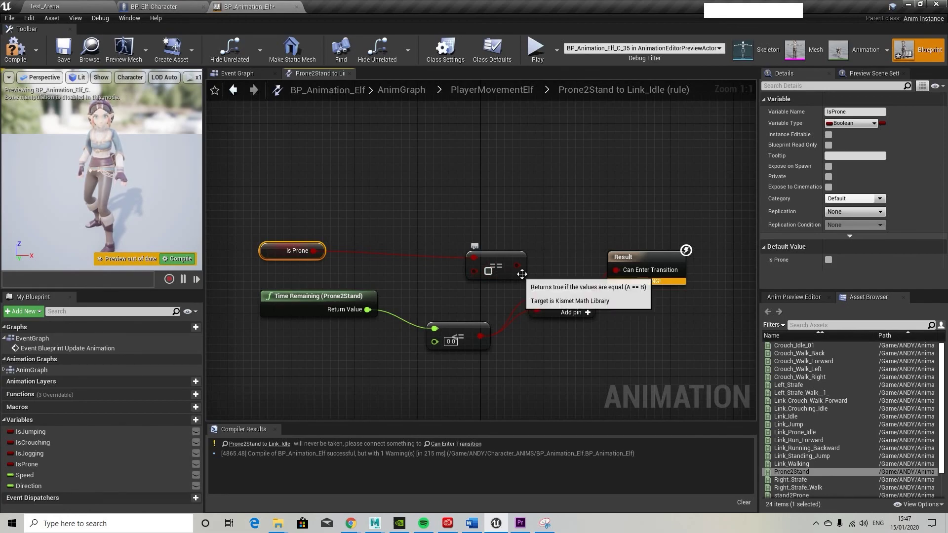
left_click_drag(516, 265, 587, 274)
left_click_drag(494, 267, 413, 257)
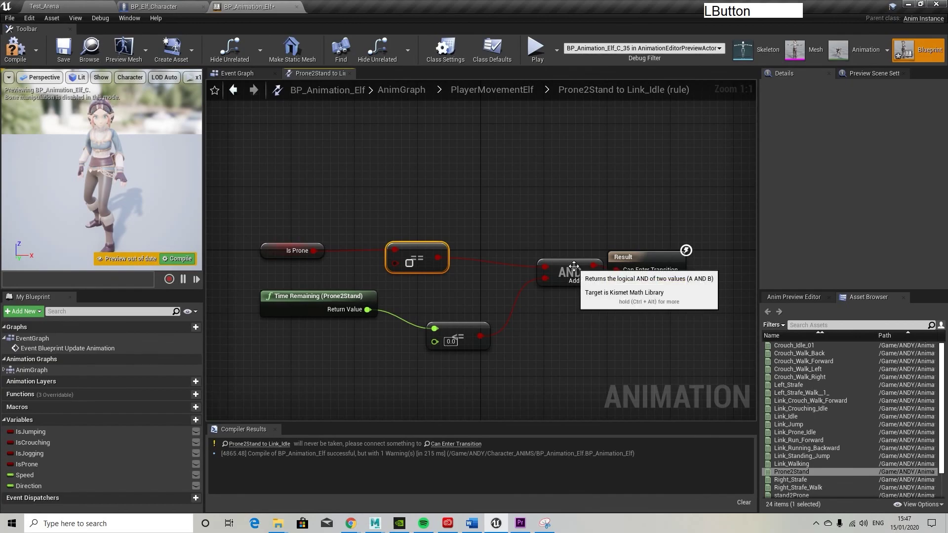
left_click_drag(573, 271, 509, 262)
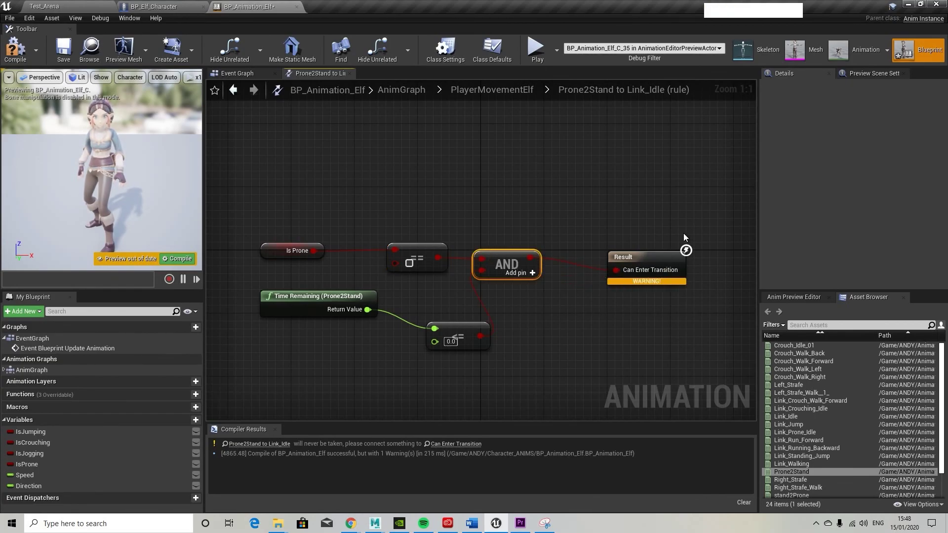
Set the comparison threshold to 0.1 and compile the blueprint
left_click(453, 343)
key("BackSpace")
type("4")
key("Return")
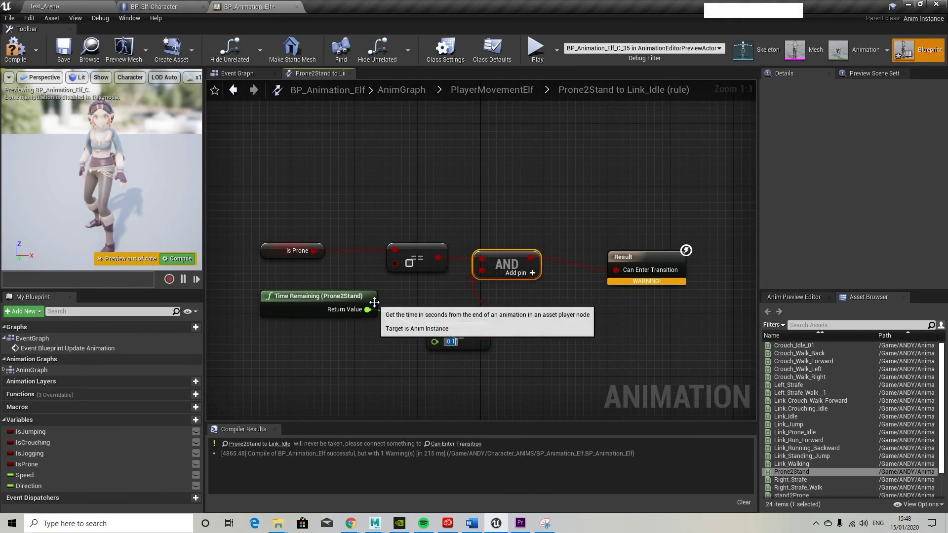
left_click(25, 57)
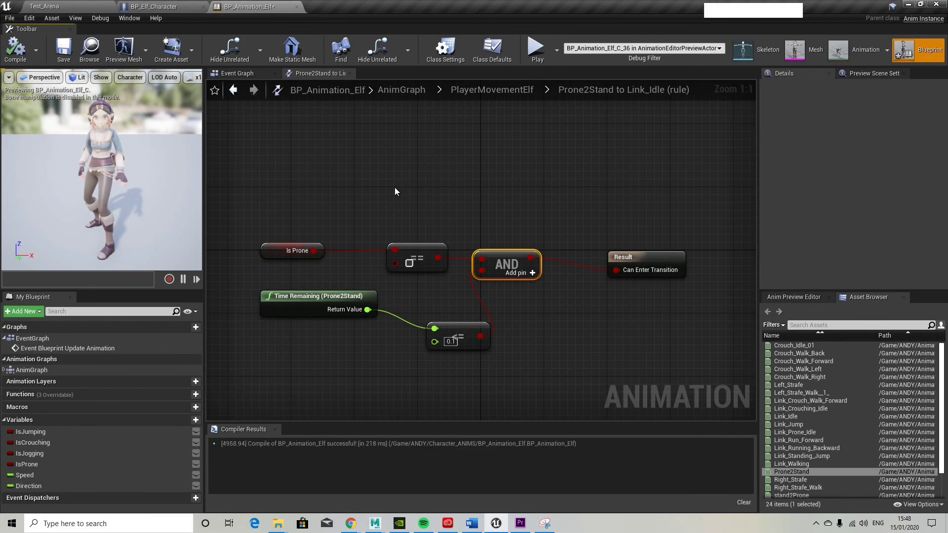
Break all of stand2Prone's existing transition links
key("alt+F9")
right_click_drag(328, 234, 384, 262)
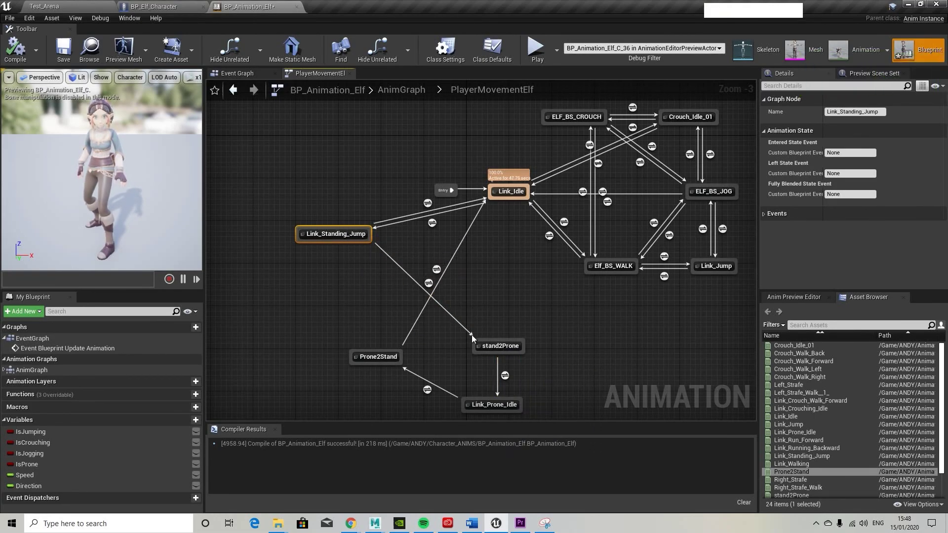
right_click(503, 345)
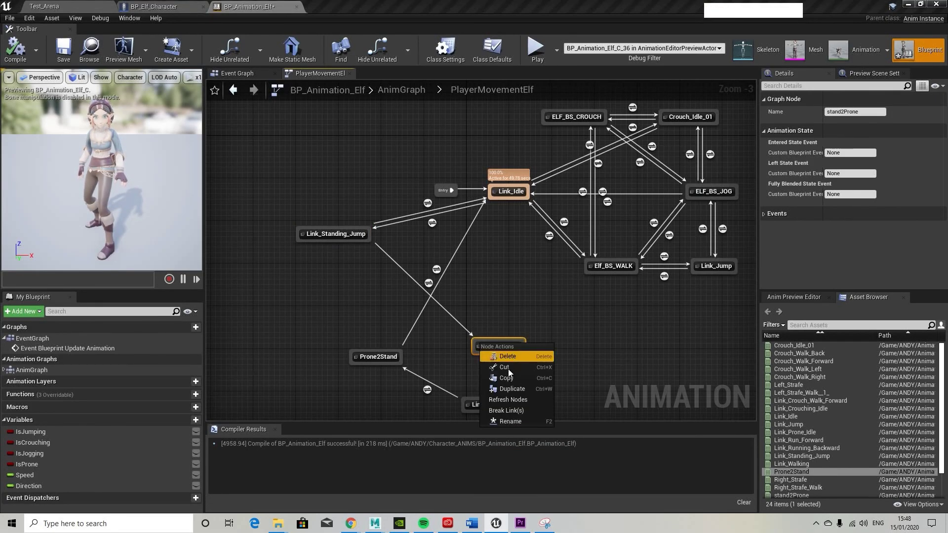
left_click(459, 313)
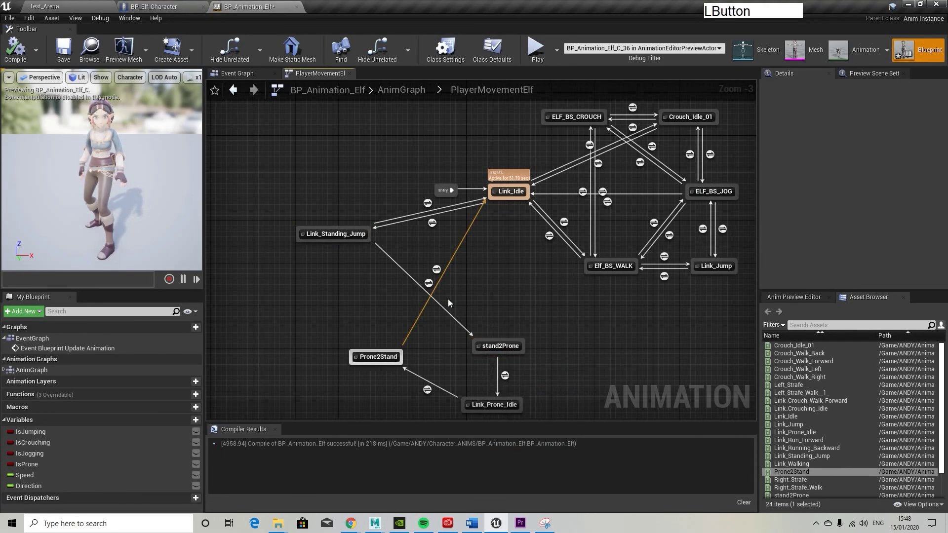
right_click(479, 346)
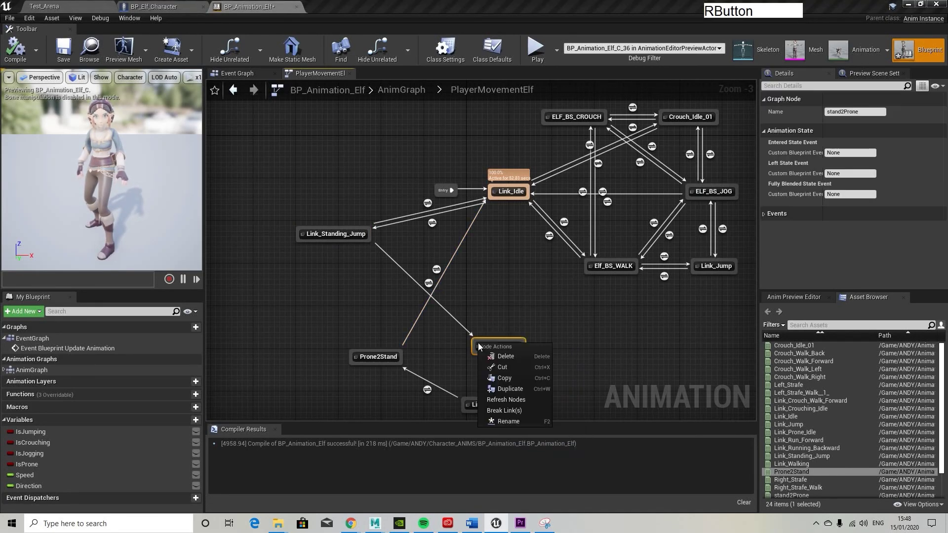
left_click(507, 410)
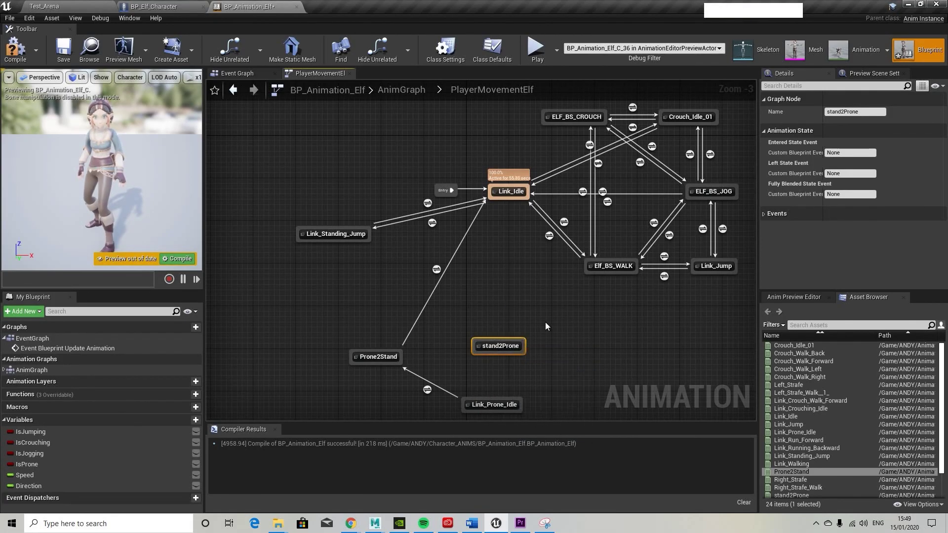
Draw a transition from Link_Idle into stand2Prone and move Link_Idle above it
right_click_drag(549, 331, 544, 309)
left_click_drag(496, 316, 507, 318)
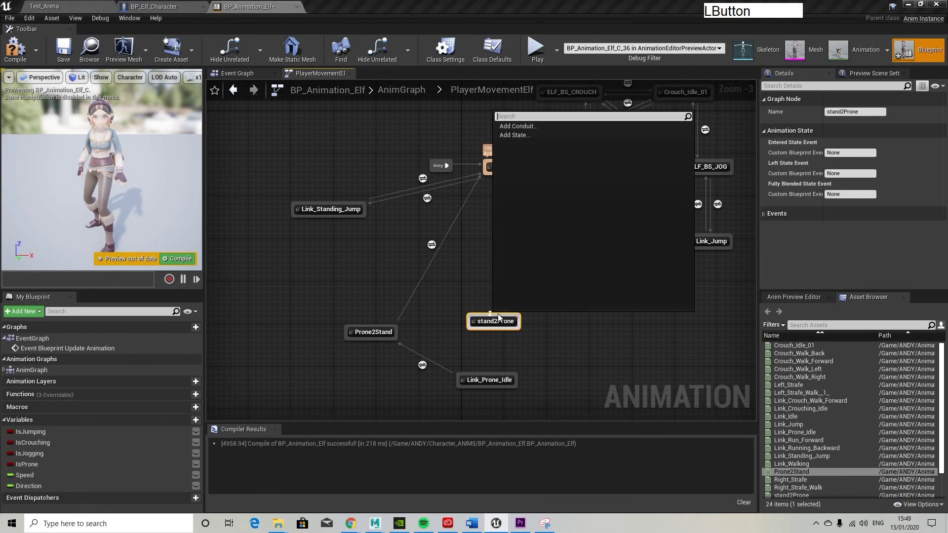
left_click(415, 255)
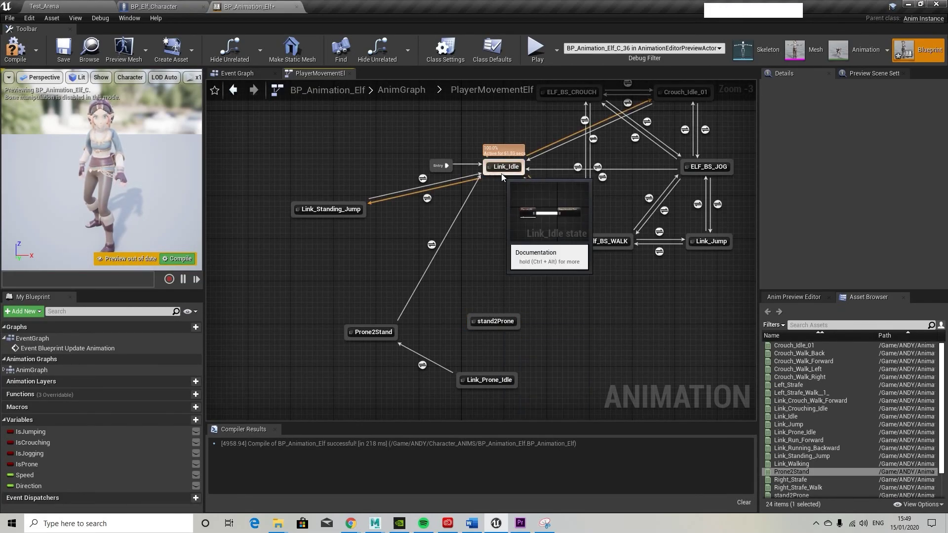
left_click_drag(502, 176, 498, 317)
left_click(480, 307)
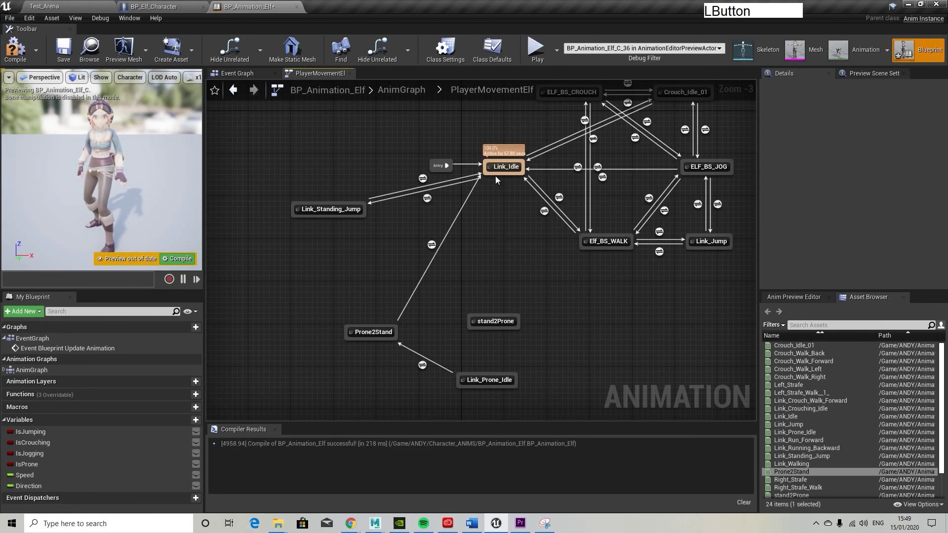
left_click_drag(496, 176, 495, 362)
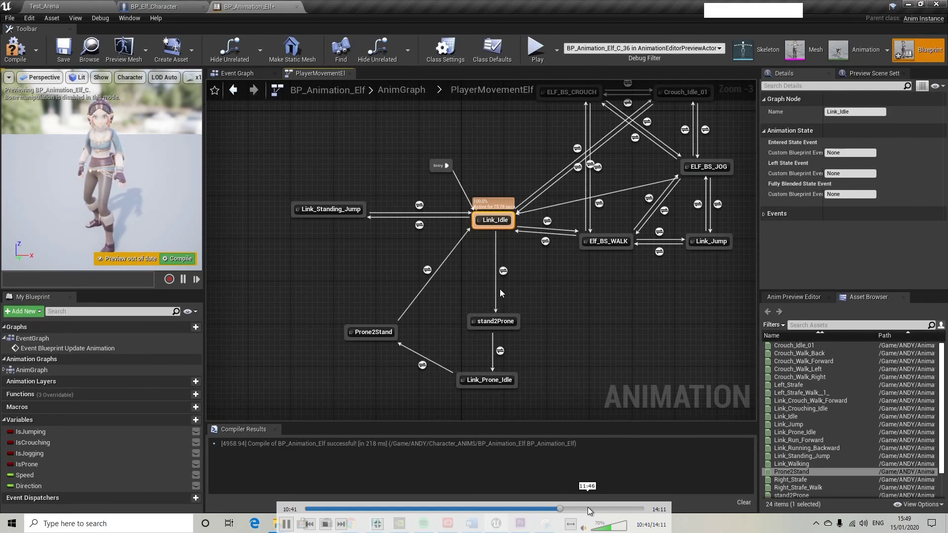
AND Is Prone with stand2Prone Time Remaining <= 0.1 into Can Enter Transition and compile
left_click(585, 508)
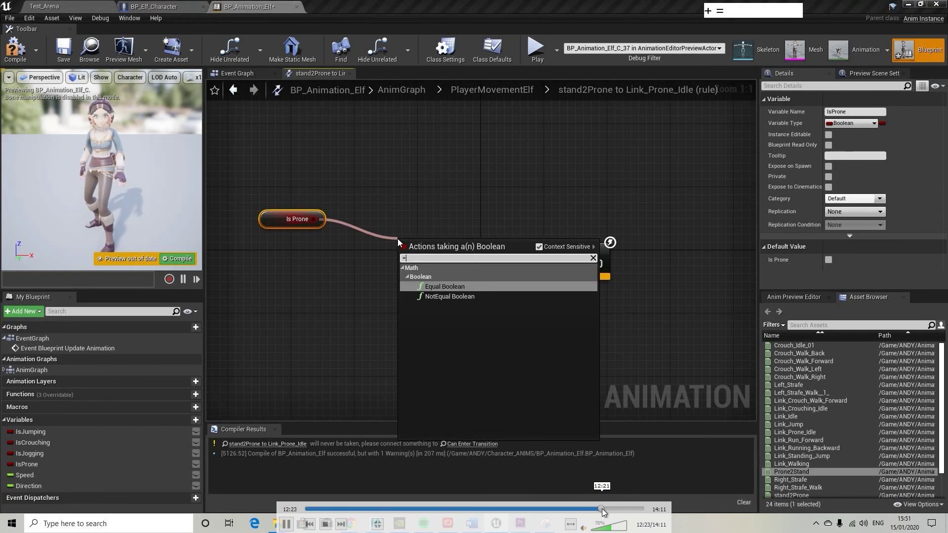
left_click(602, 509)
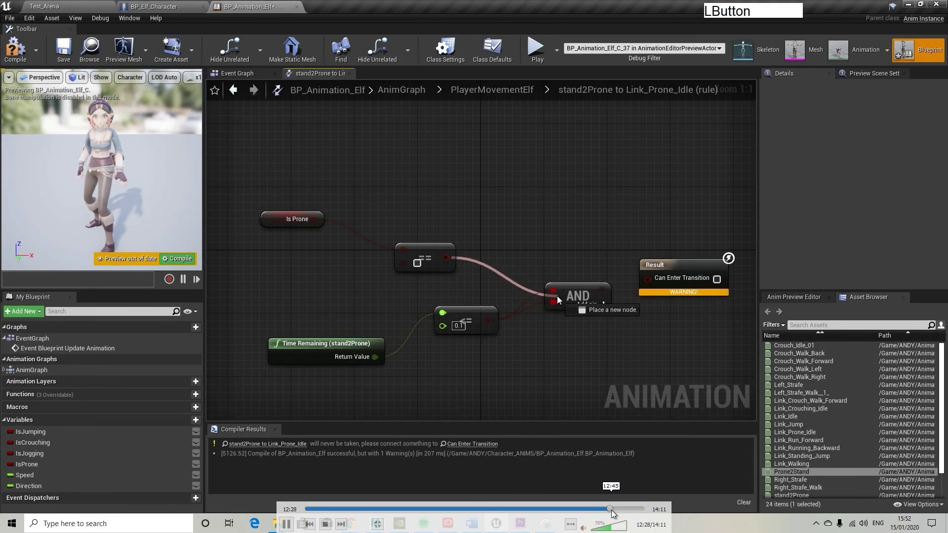
left_click(611, 509)
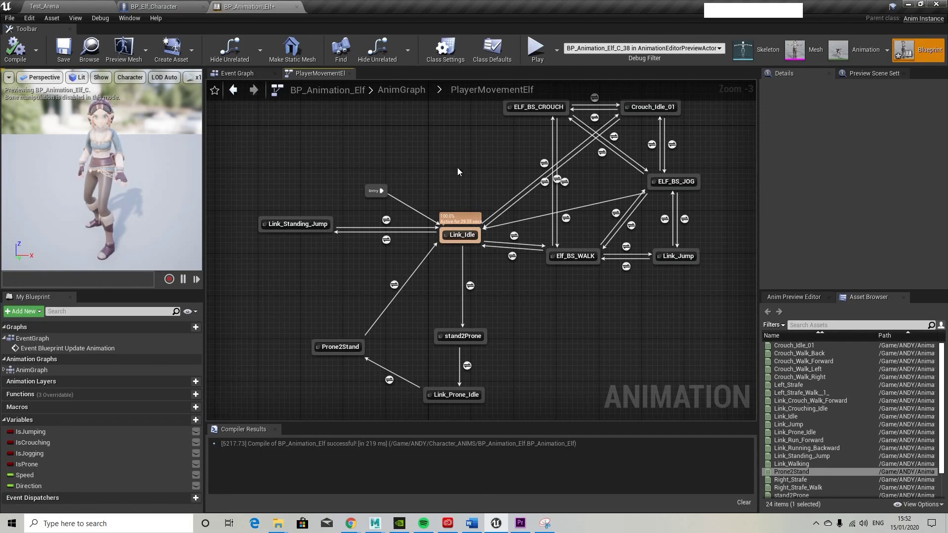
Change Prone2Stand's Rate Scale to 1.4 in the animation editor and save the asset
mouse_move(689, 512)
key("alt+F9")
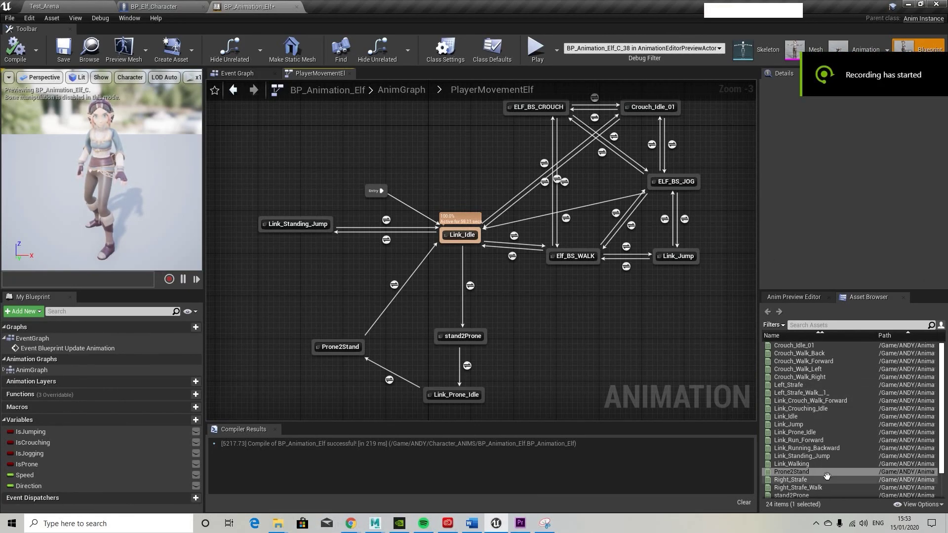
double_click(795, 472)
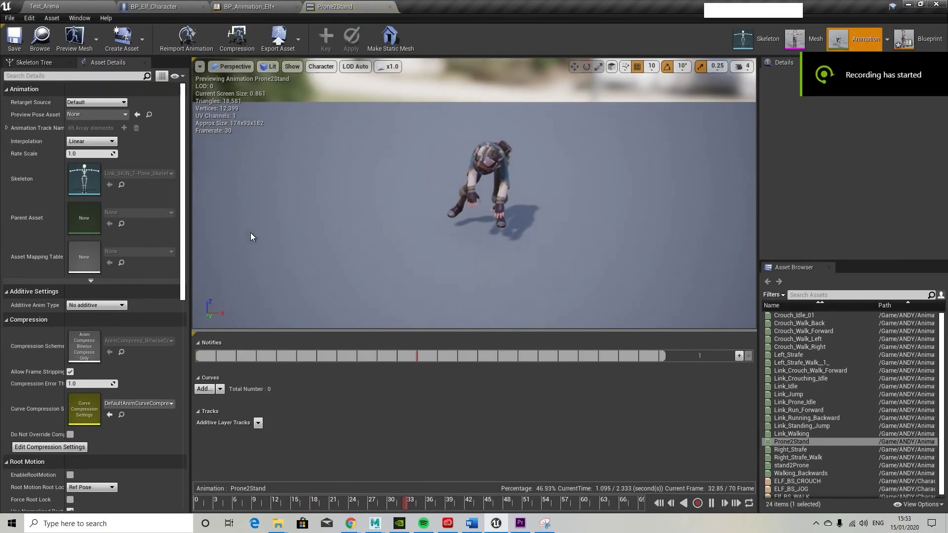
left_click(82, 154)
left_click(82, 155)
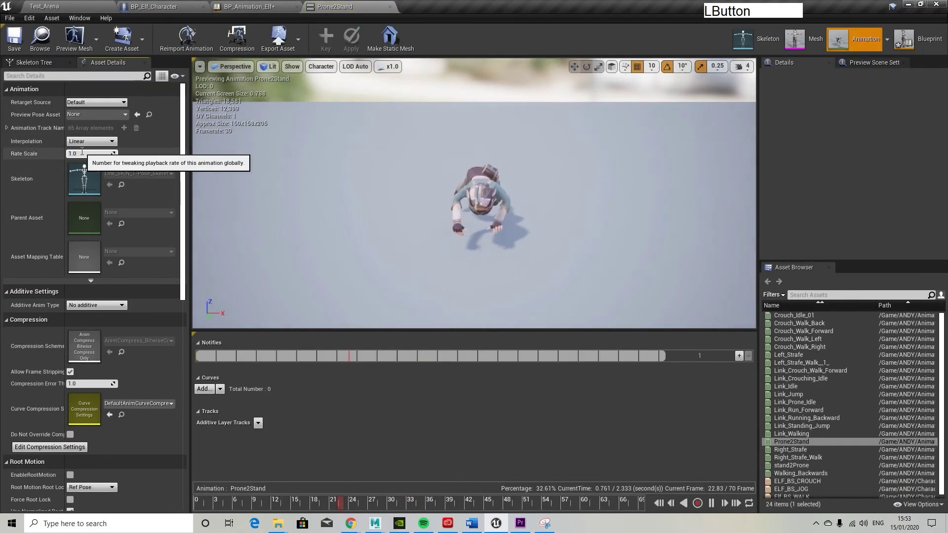
key("BackSpace")
key("BackSpace")
type(".4")
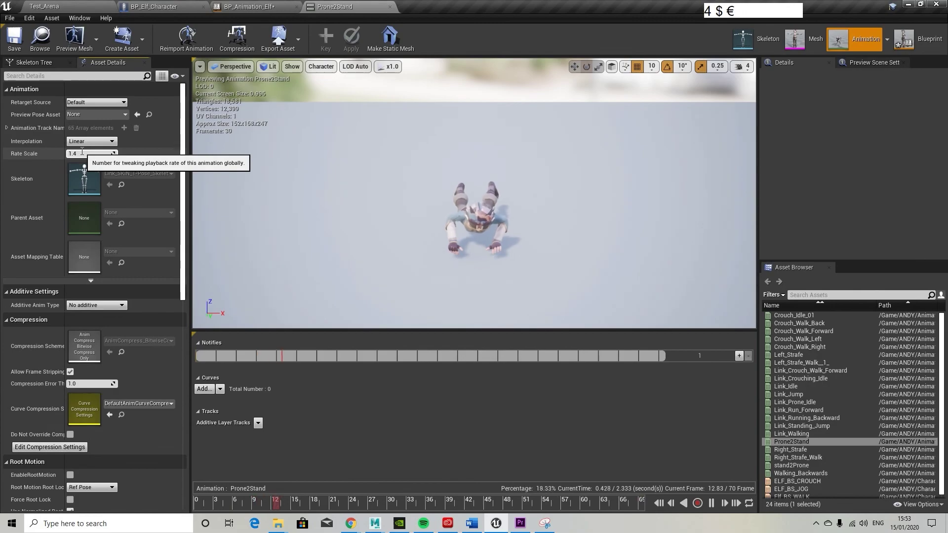
key("Return")
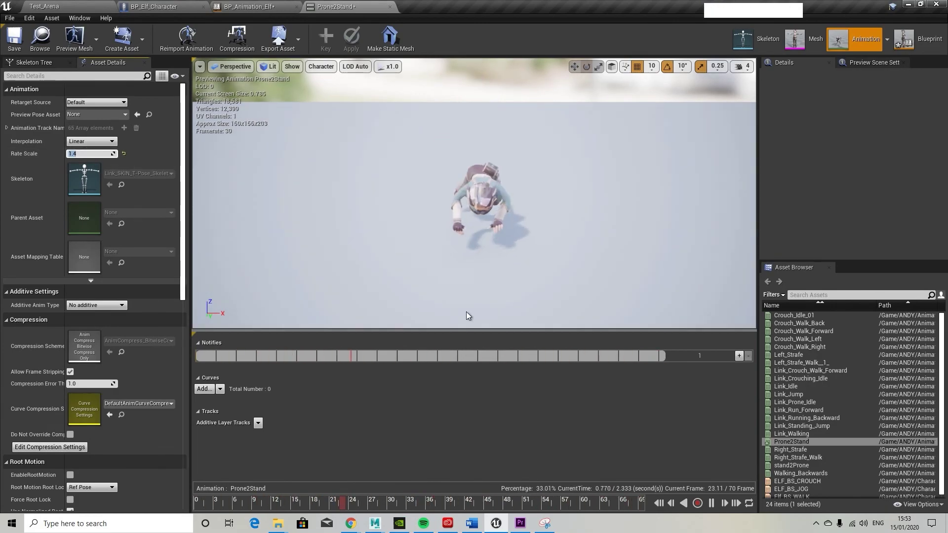
left_click(13, 37)
Open the World Settings panel for the Test_Arena level
key("alt+F9")
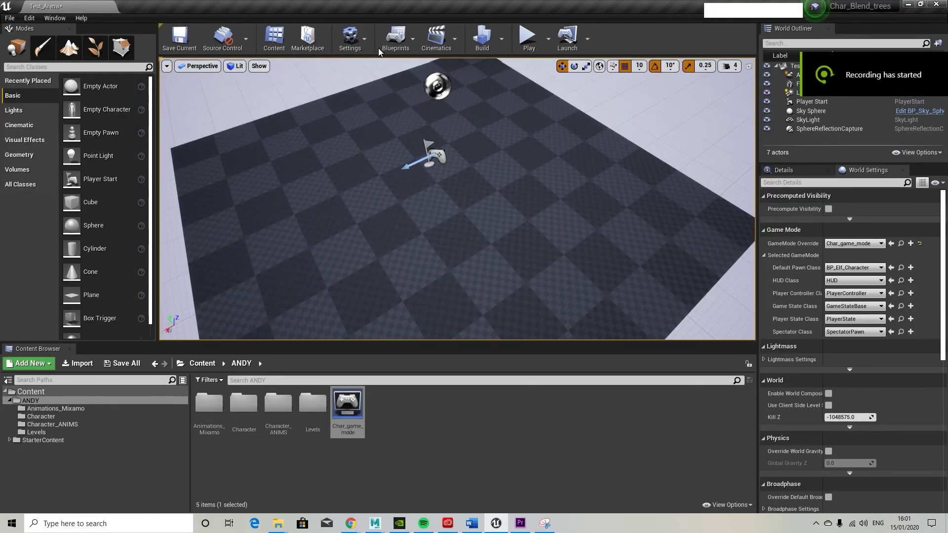
left_click(350, 39)
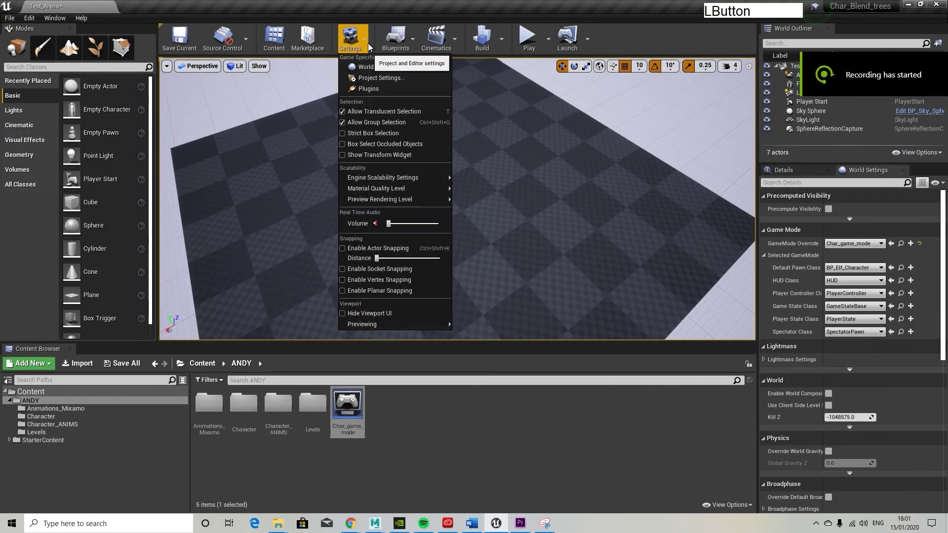
mouse_move(382, 177)
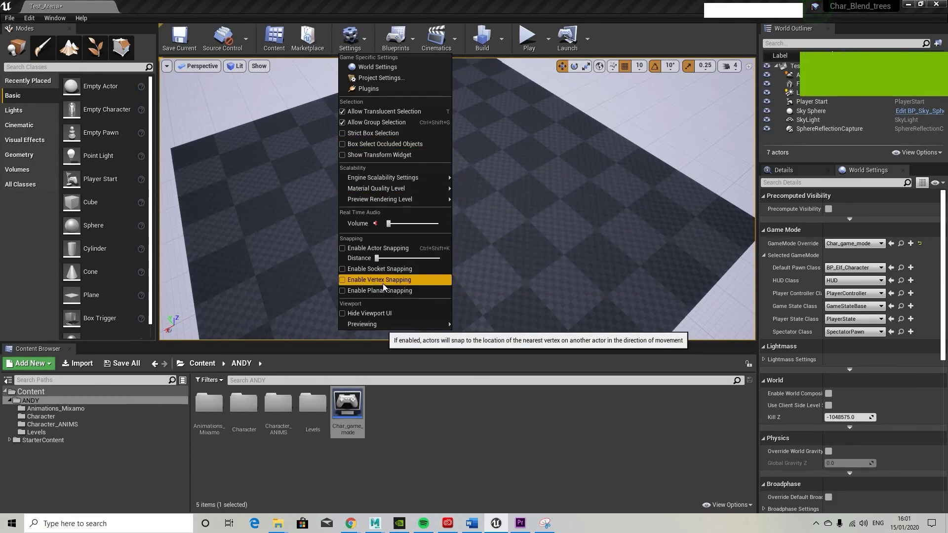
left_click(385, 67)
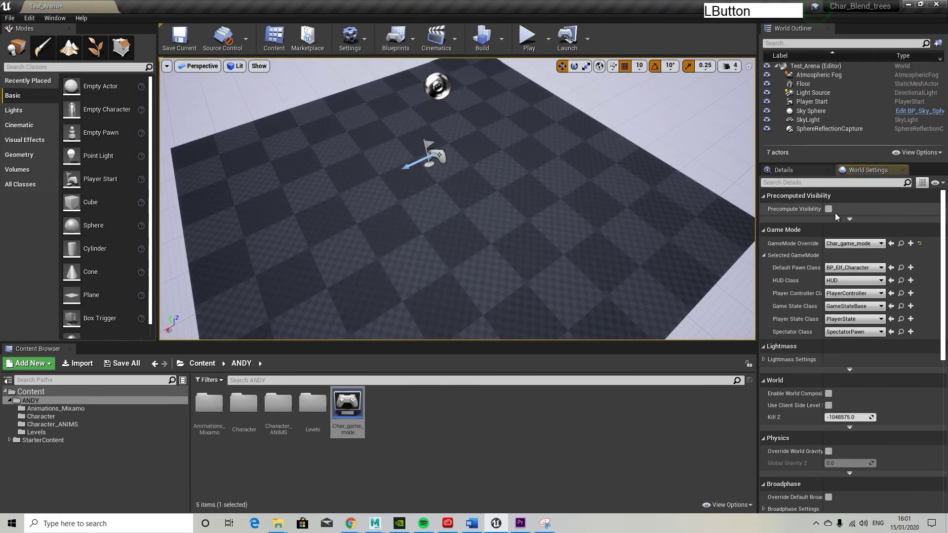
left_click(868, 173)
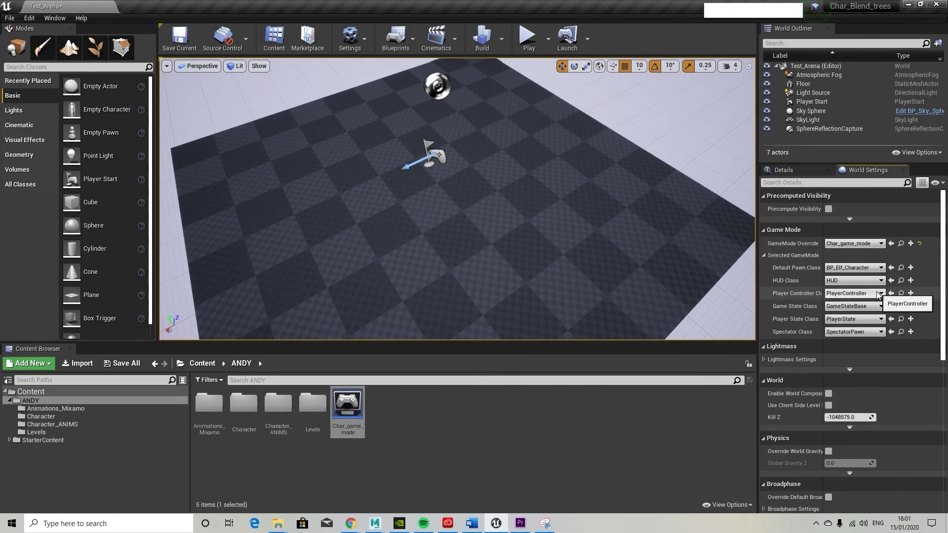
Confirm PlayerController and GameStateBase classes are kept, then save Test_Arena
left_click(879, 294)
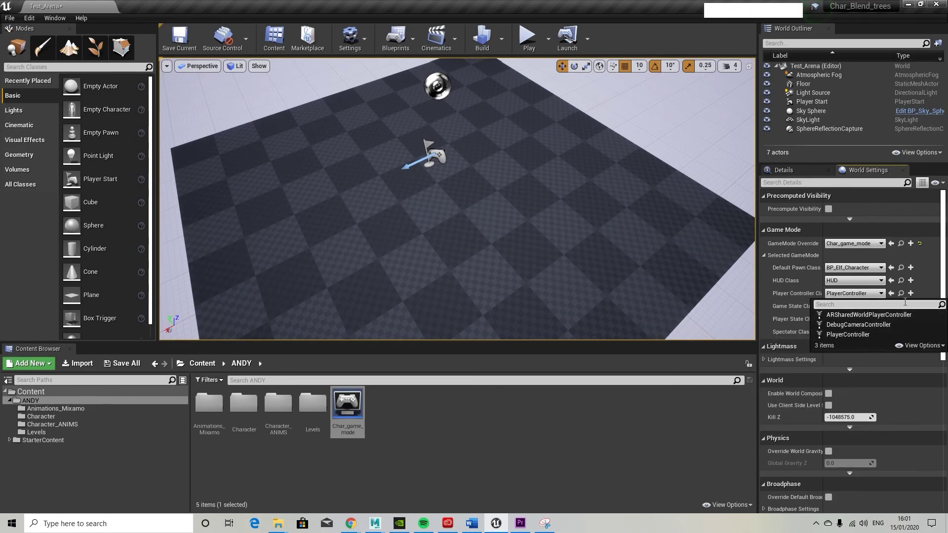
left_click(922, 272)
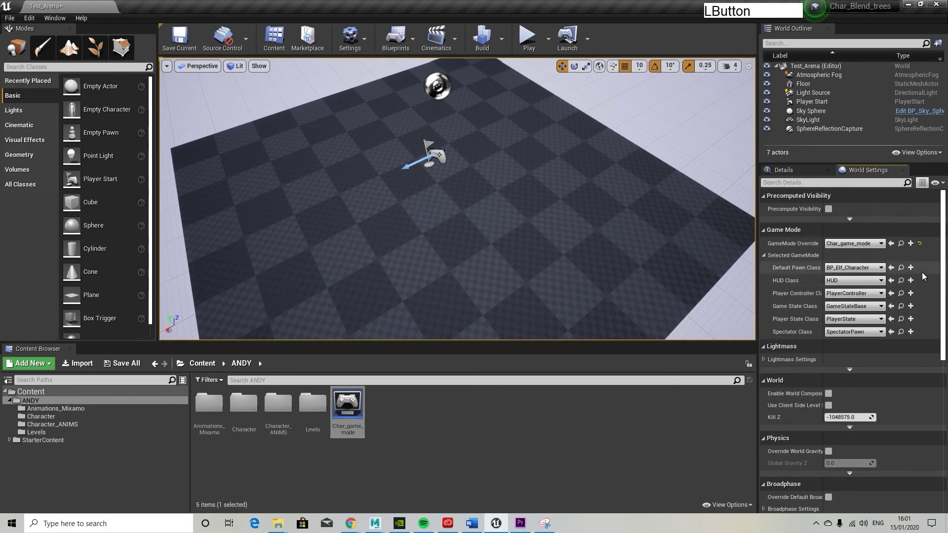
left_click(879, 306)
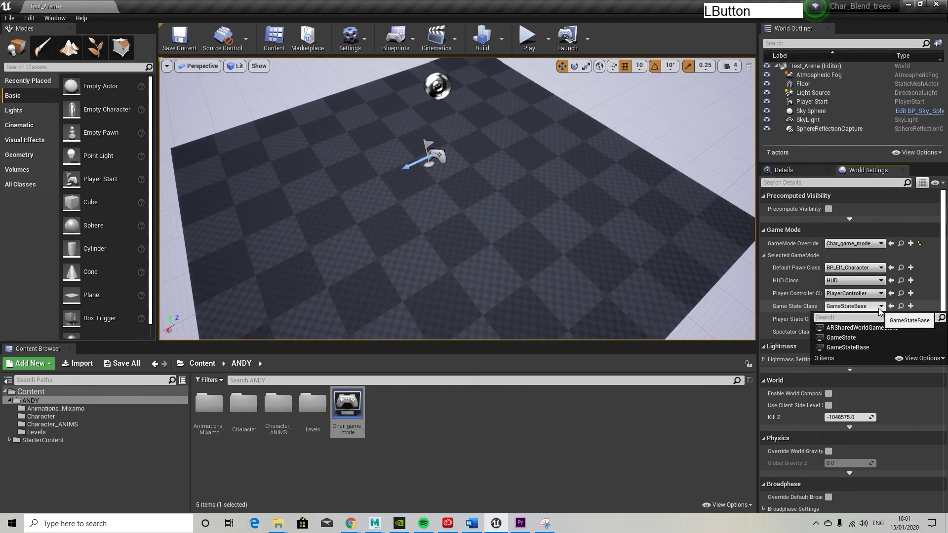
left_click(926, 293)
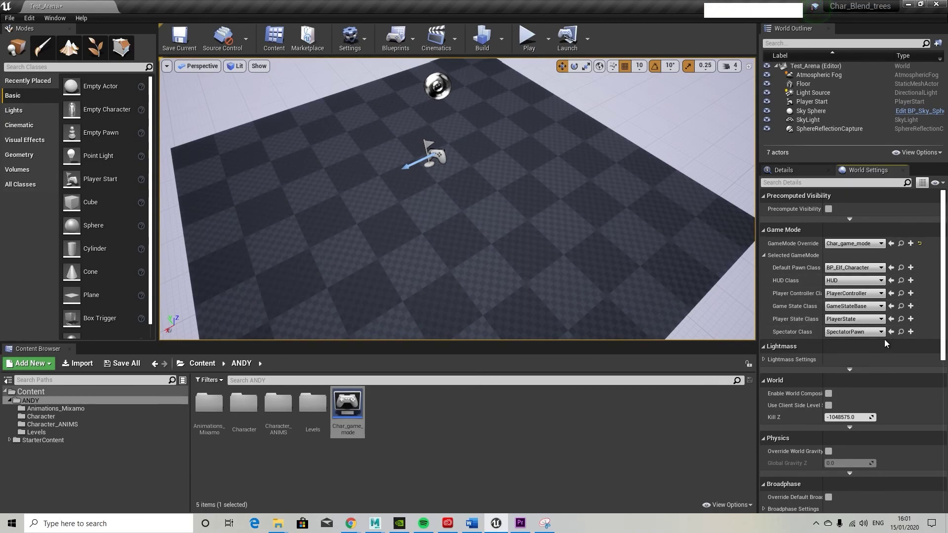
scroll(884, 339, "down", 2)
scroll(884, 339, "up", 2)
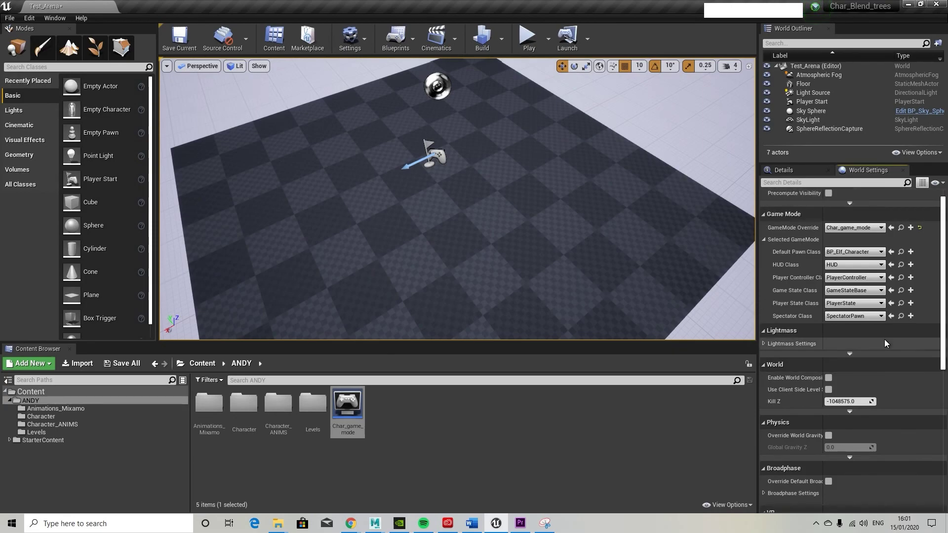
left_click(179, 37)
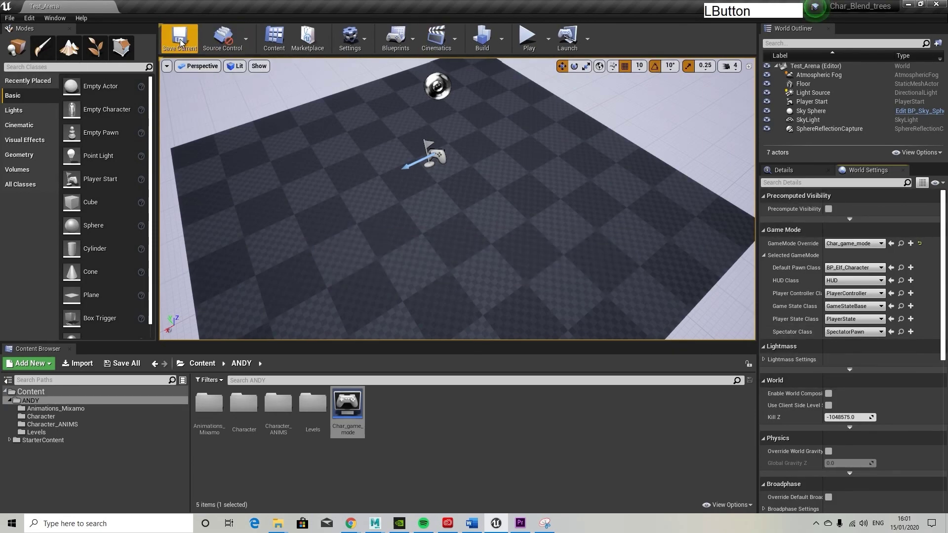
Play Test_Arena and walk the elf forward and back with W and S
left_click(527, 37)
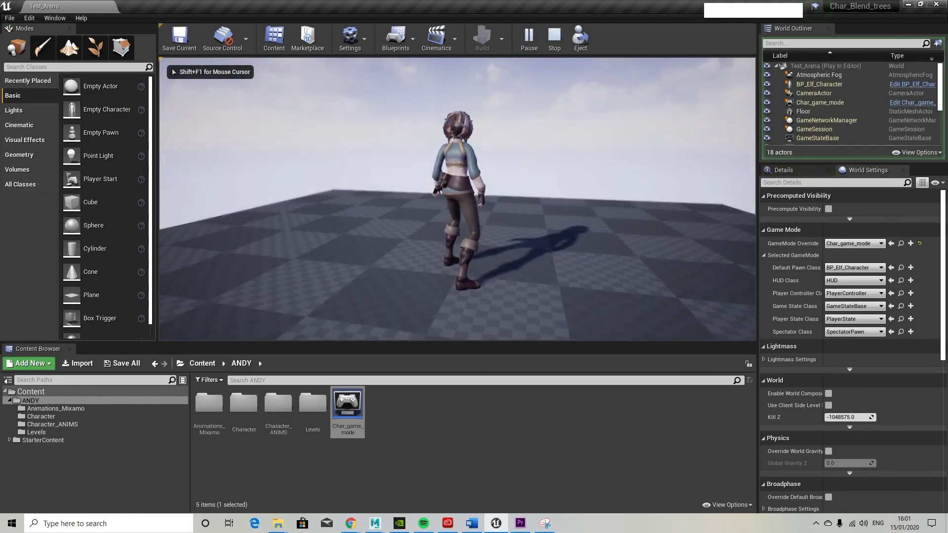
key("w")
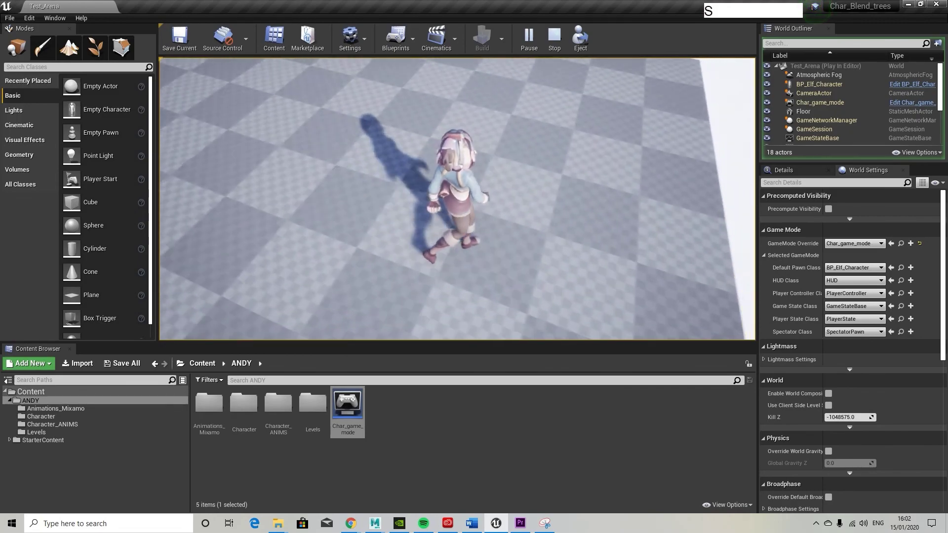
key("w")
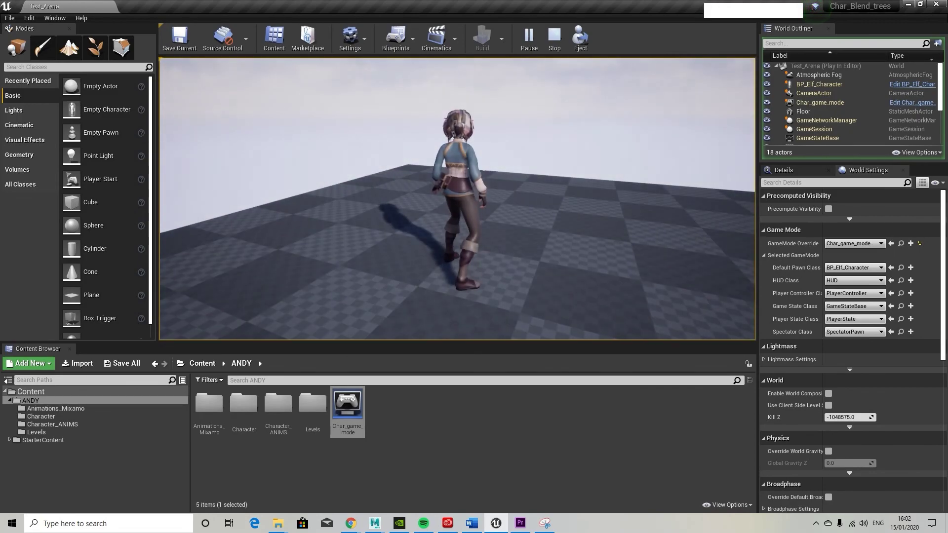